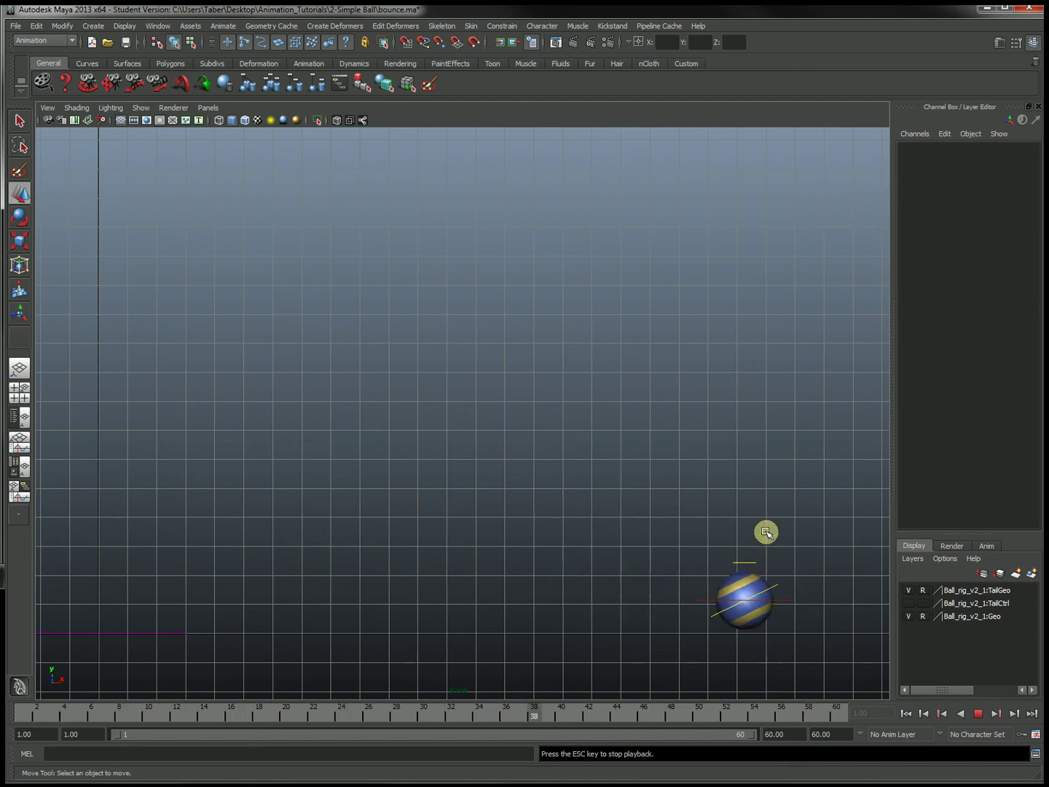
Stop the playback at frame 1 and select the ball's main control
{"action": "left_click", "coordinate": [980, 714]}
{"action": "left_click", "coordinate": [905, 713]}
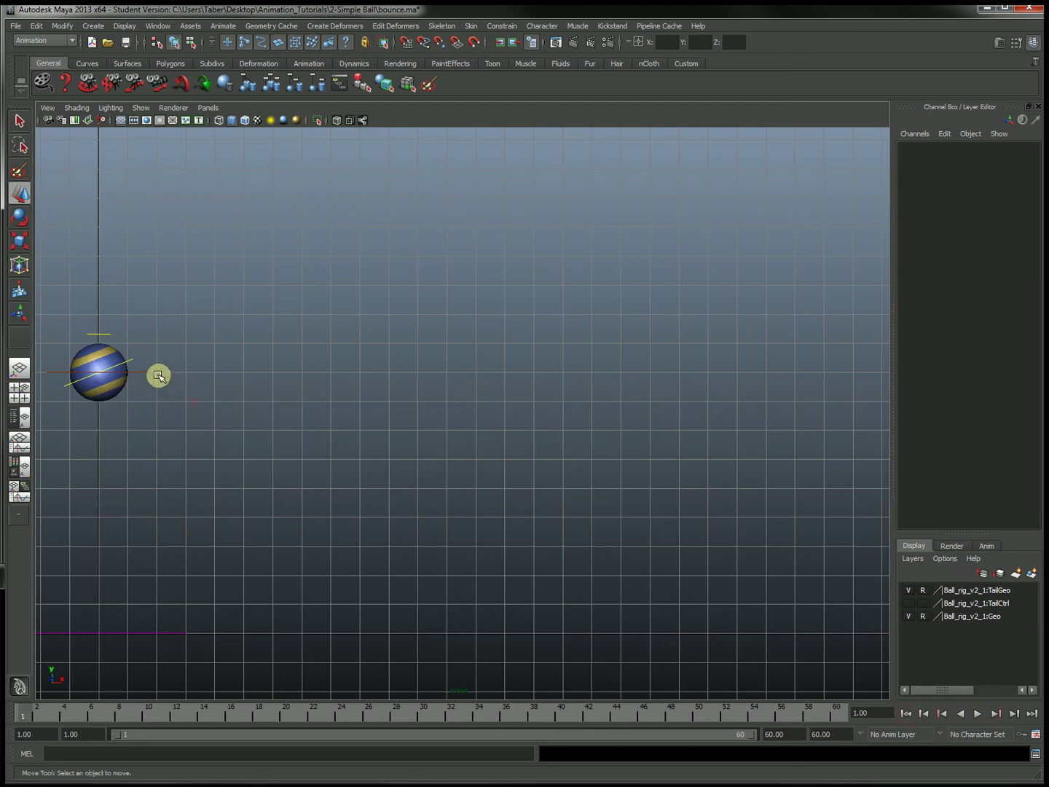
{"action": "left_click", "coordinate": [148, 374]}
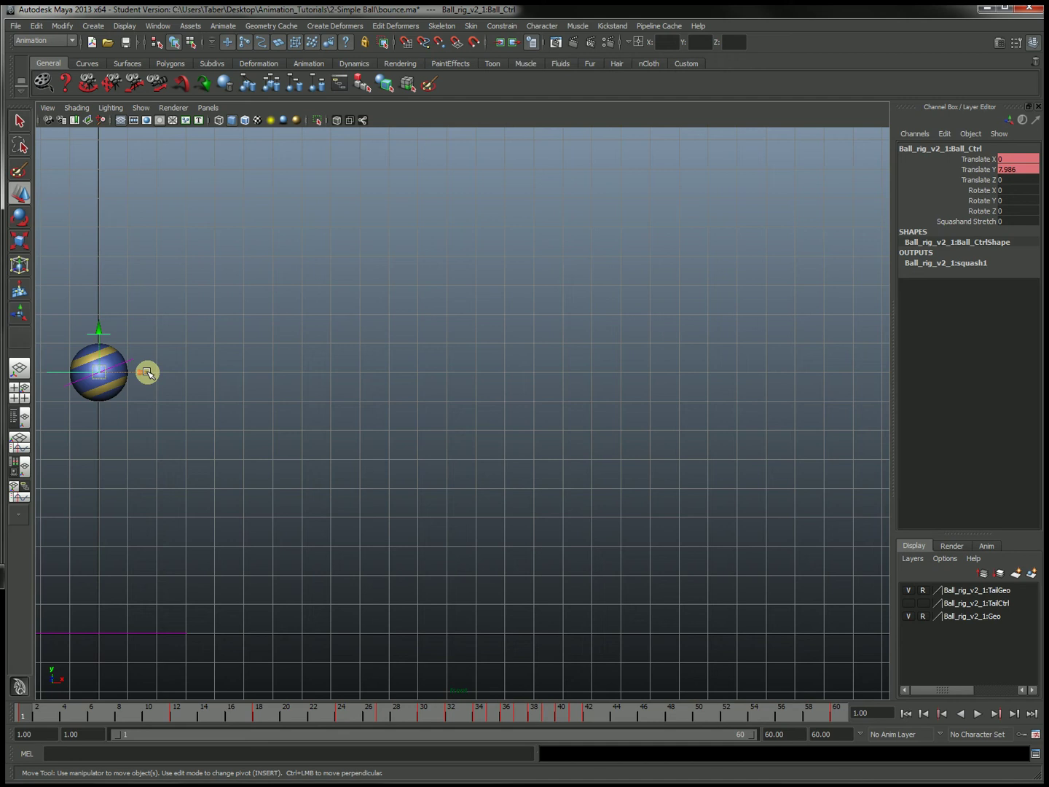
Review the ball's first fall and bounces by scrubbing and playing the timeline, ending back at frame 1
{"action": "left_click_drag", "start_coordinate": [180, 716], "coordinate": [102, 720]}
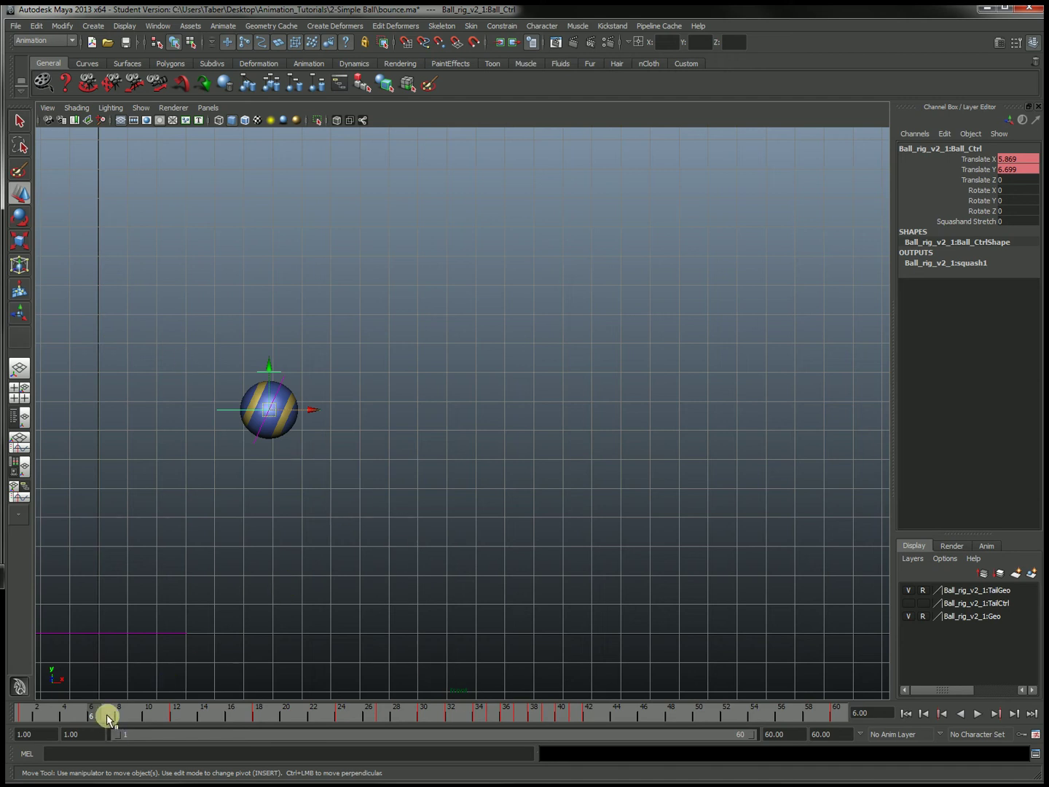
{"action": "left_click_drag", "start_coordinate": [98, 718], "coordinate": [118, 710]}
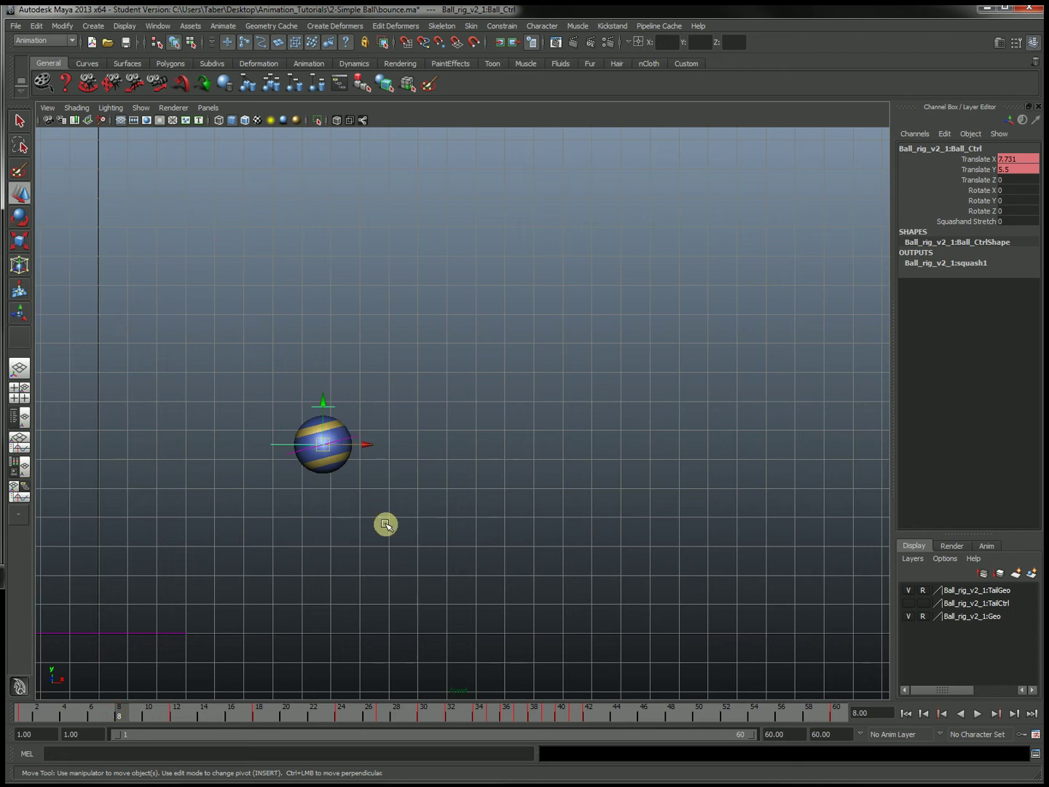
{"action": "left_click_drag", "start_coordinate": [126, 712], "coordinate": [19, 709]}
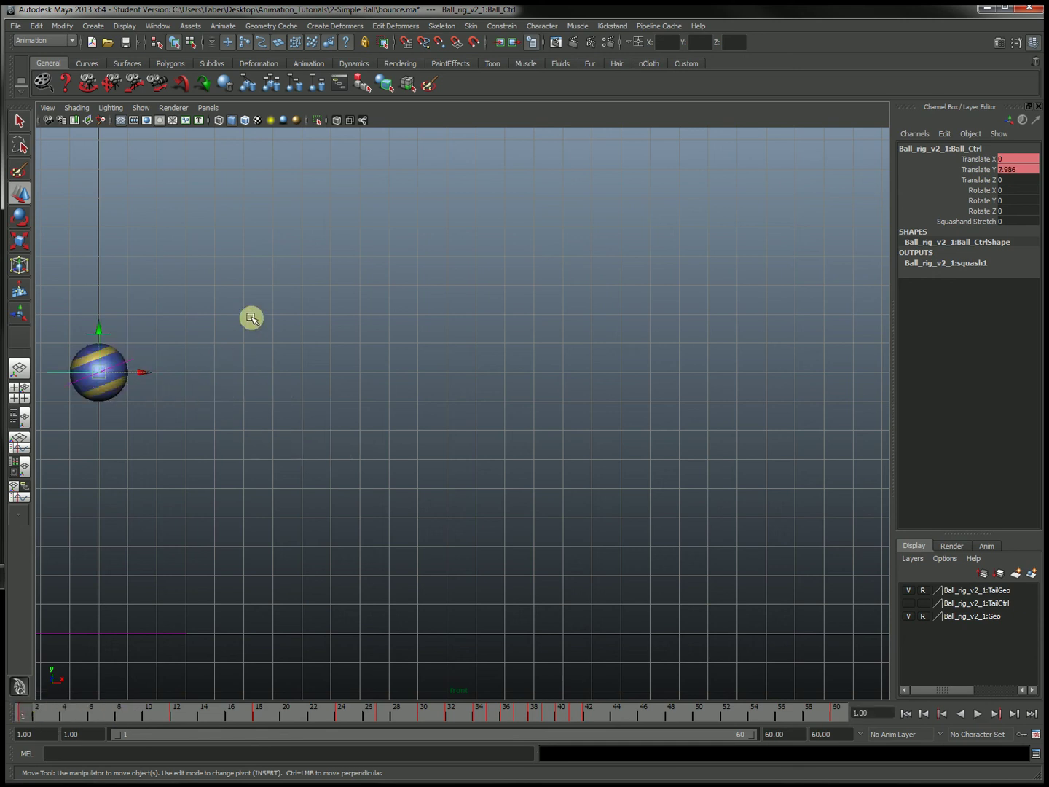
{"action": "left_click", "coordinate": [252, 319]}
{"action": "left_click", "coordinate": [145, 373]}
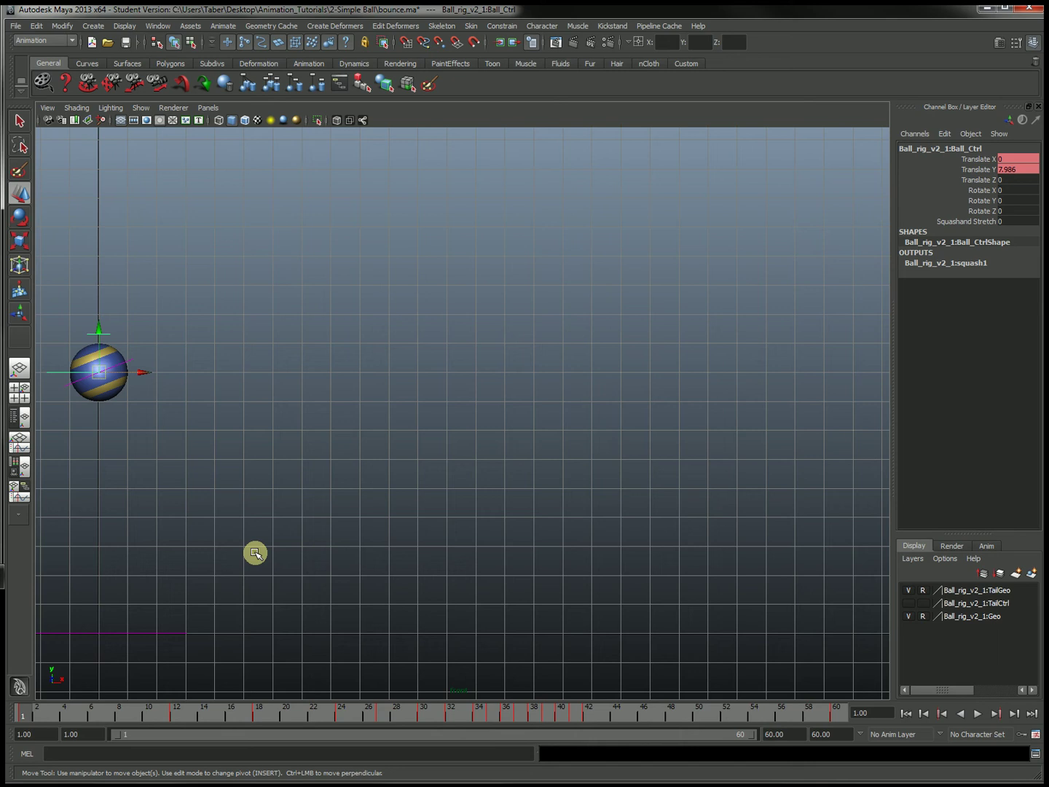
{"action": "key", "text": "alt+v"}
{"action": "left_click_drag", "start_coordinate": [345, 720], "coordinate": [10, 715]}
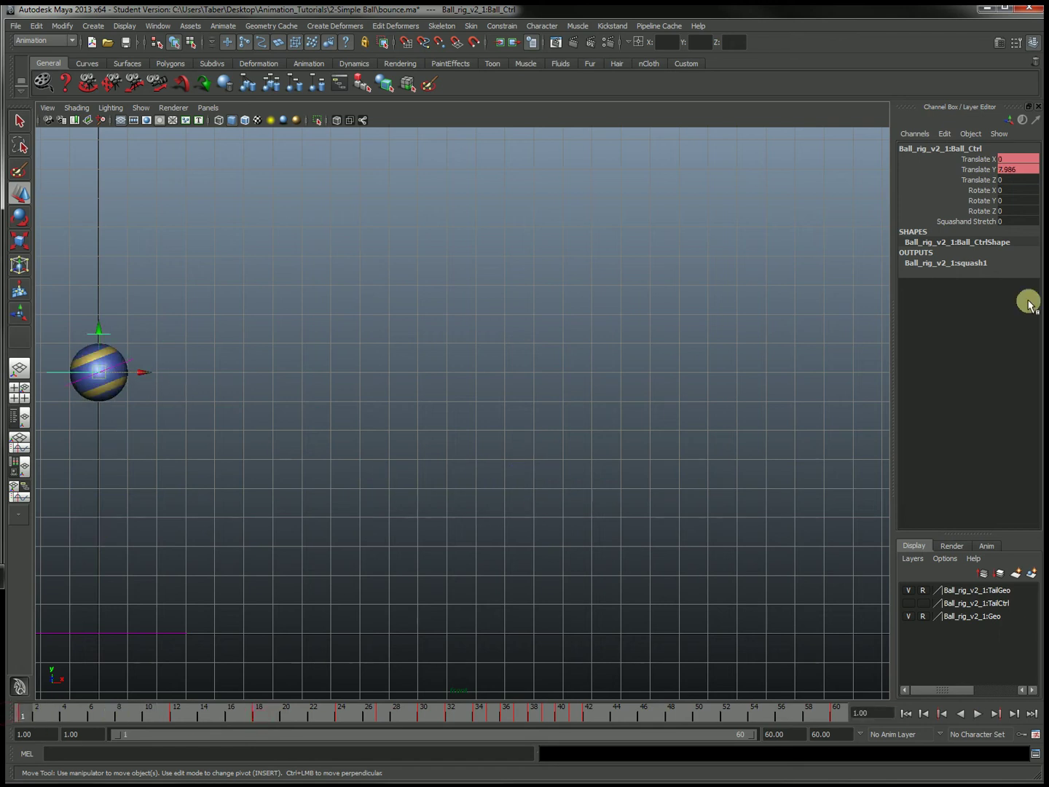
Key only the ball control's Squash and Stretch channel at 0 on frames 1 and 18
{"action": "left_click", "coordinate": [980, 222]}
{"action": "right_click", "coordinate": [980, 222]}
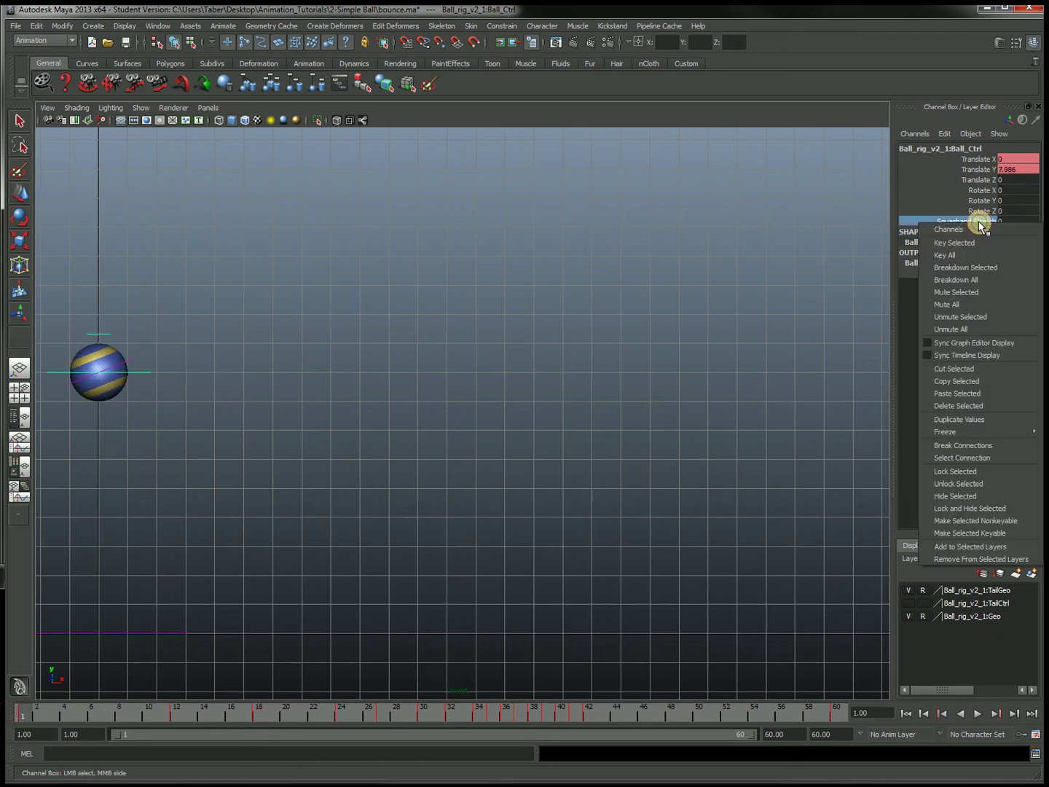
{"action": "left_click", "coordinate": [974, 243]}
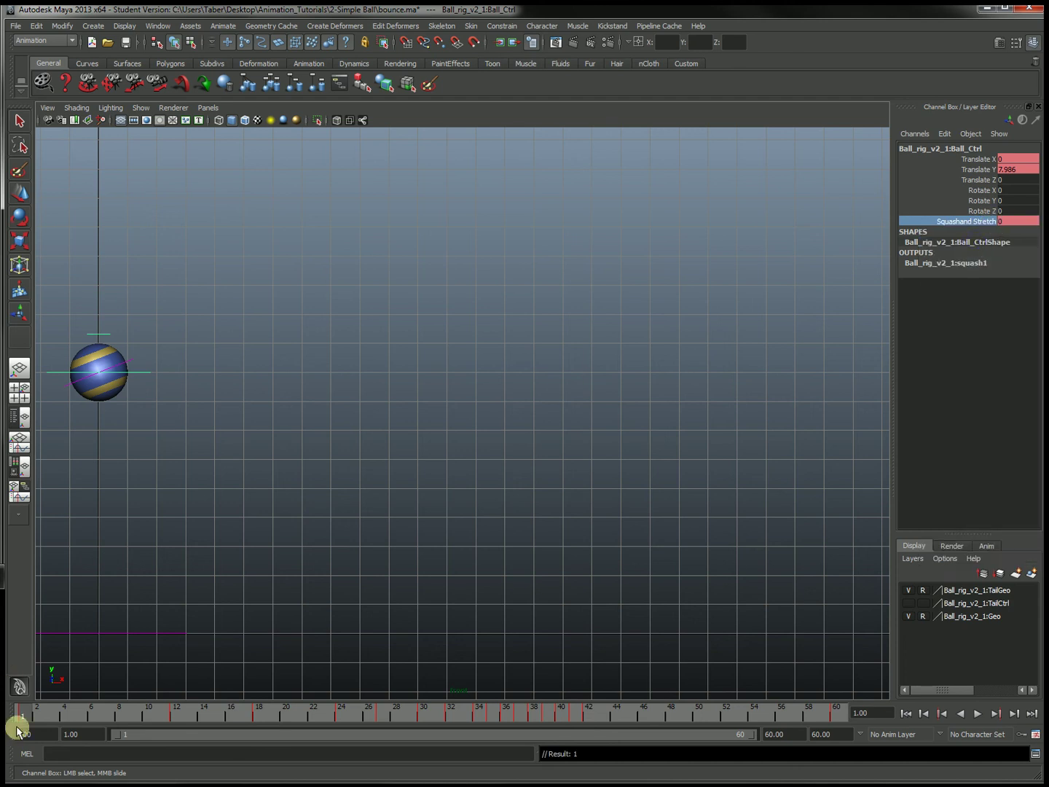
{"action": "key", "text": "alt+v"}
{"action": "left_click_drag", "start_coordinate": [188, 714], "coordinate": [258, 715]}
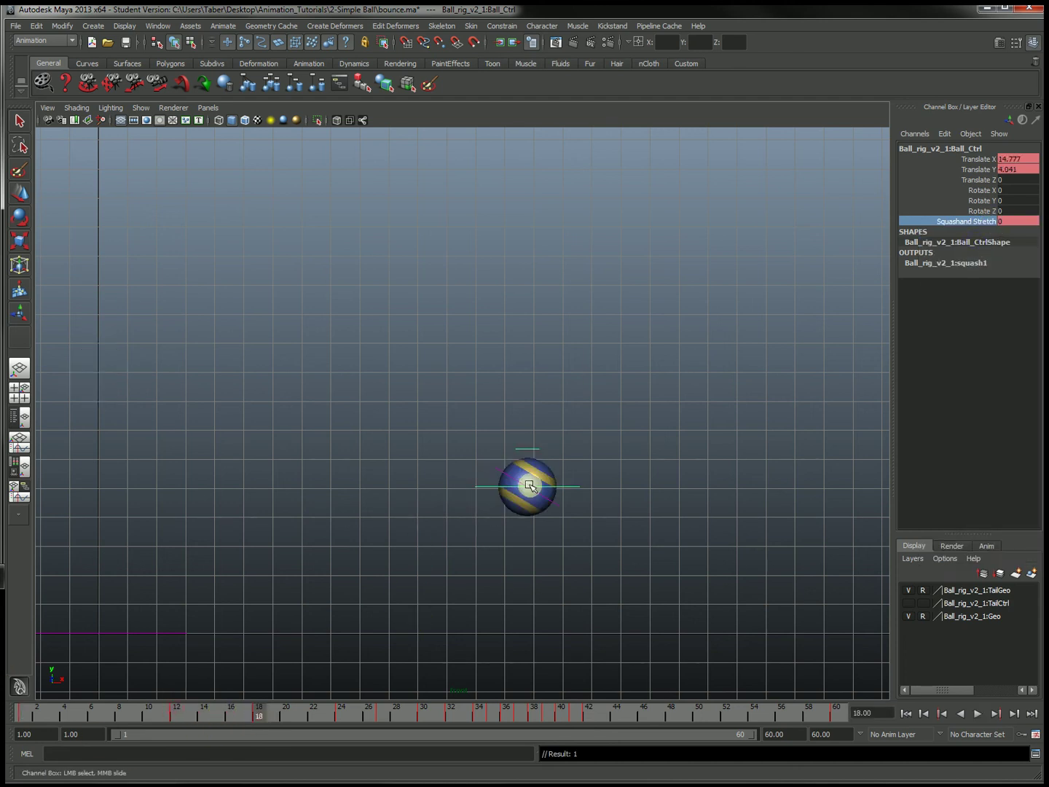
{"action": "right_click", "coordinate": [977, 222]}
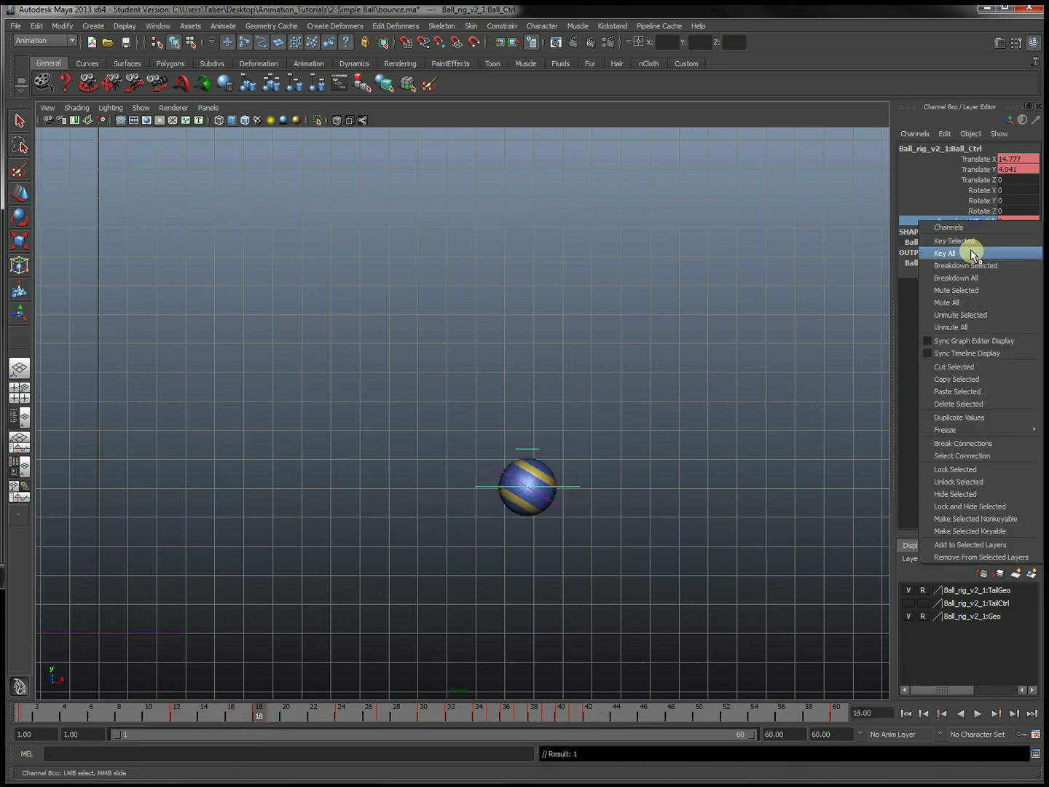
{"action": "left_click", "coordinate": [972, 244]}
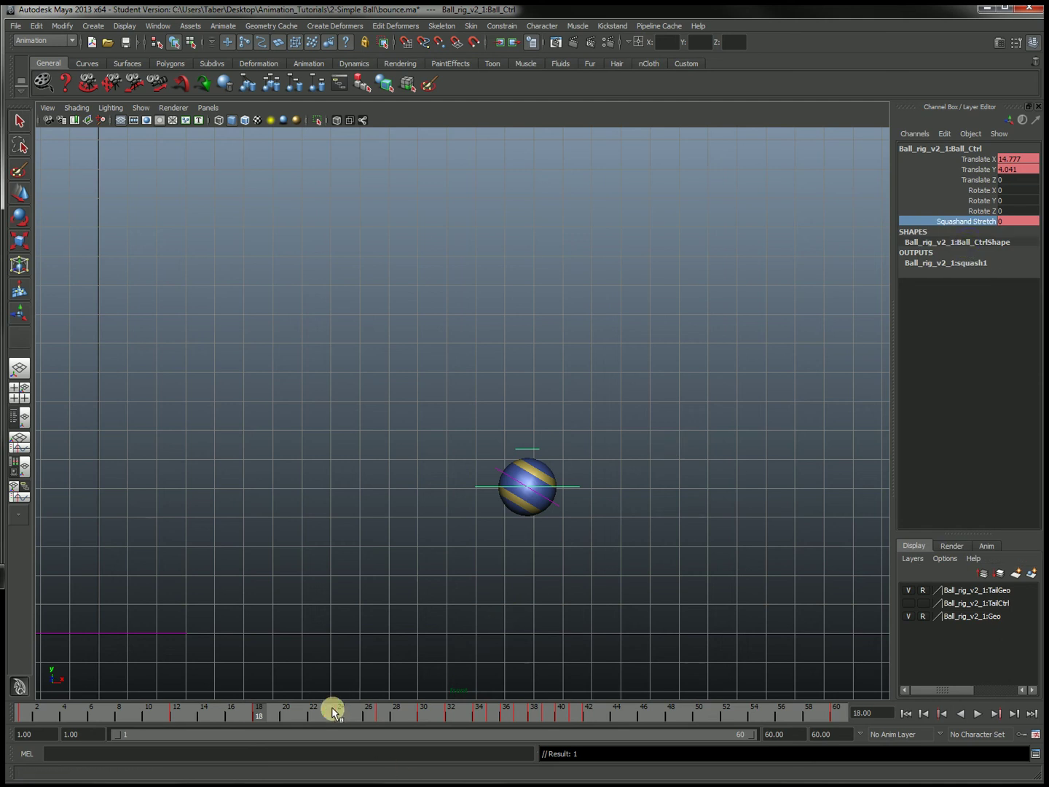
Key the Squash and Stretch channel at 0 on frames 27 and 32
{"action": "key", "text": "alt+v"}
{"action": "left_click", "coordinate": [382, 717]}
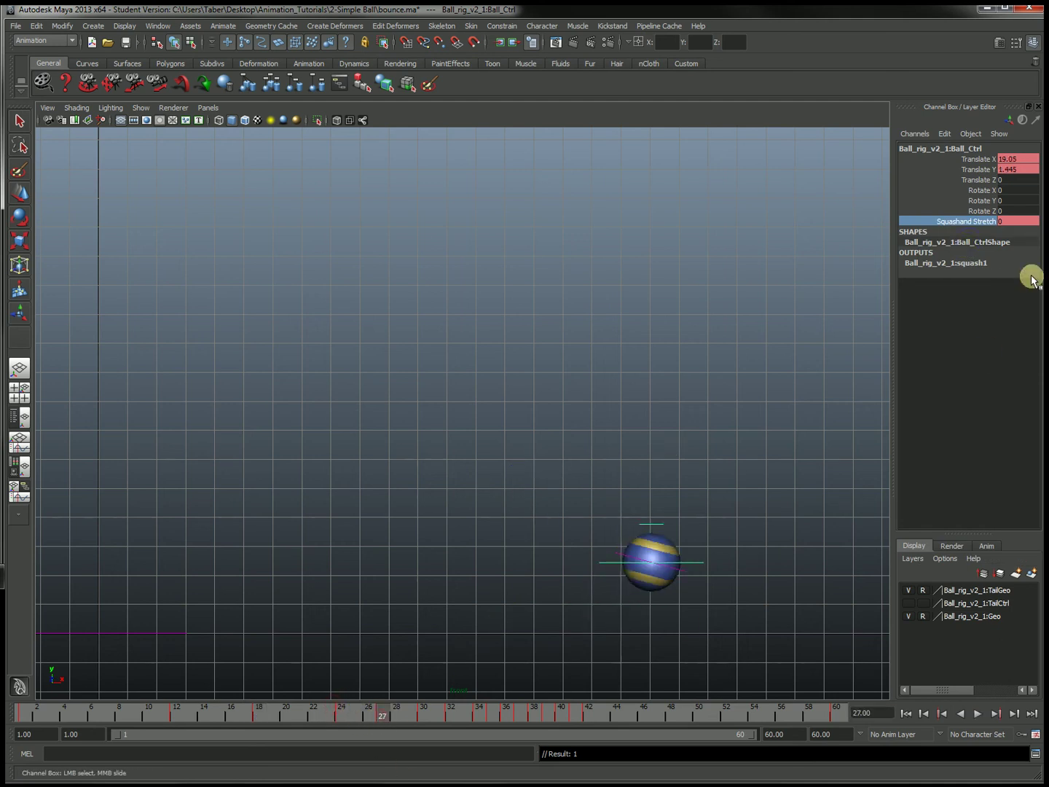
{"action": "right_click", "coordinate": [988, 225]}
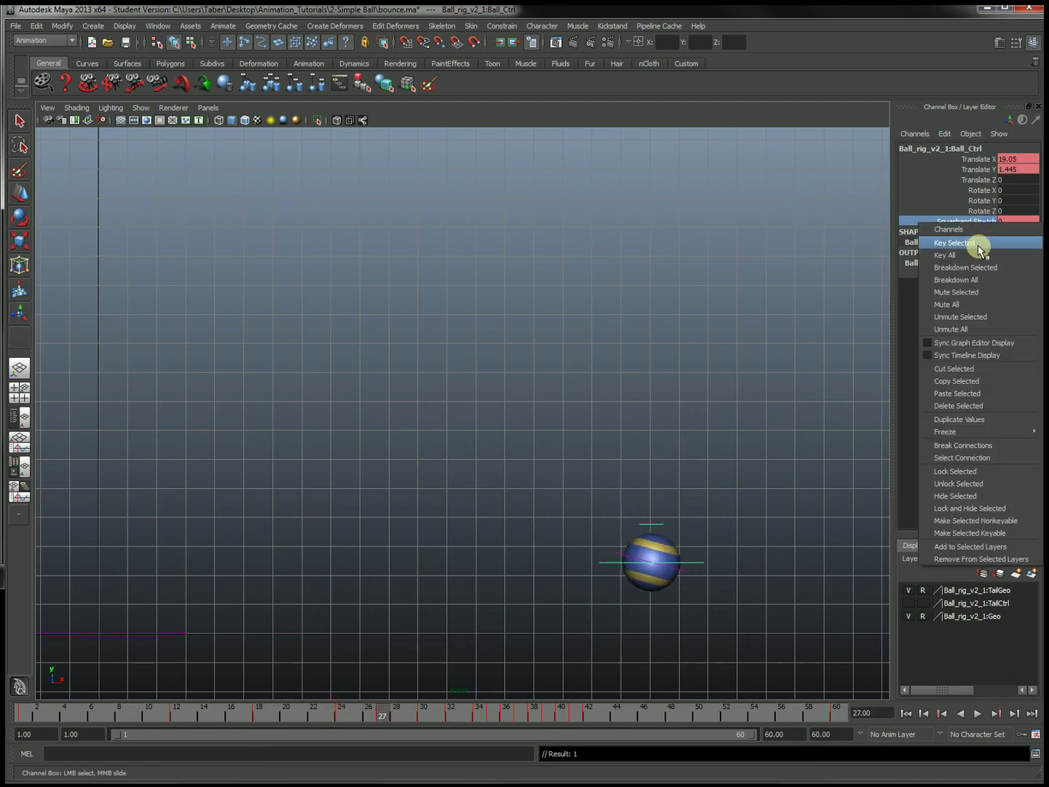
{"action": "left_click", "coordinate": [977, 243]}
{"action": "left_click_drag", "start_coordinate": [425, 716], "coordinate": [451, 717]}
{"action": "right_click", "coordinate": [982, 220]}
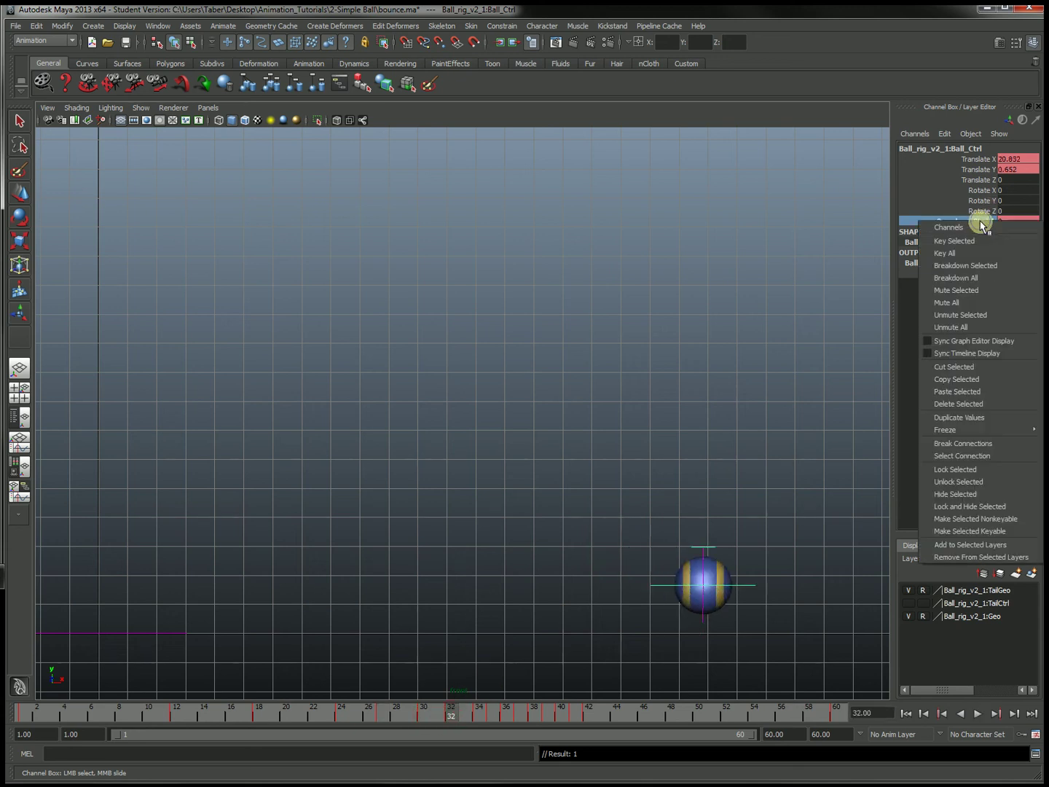
{"action": "left_click", "coordinate": [970, 237]}
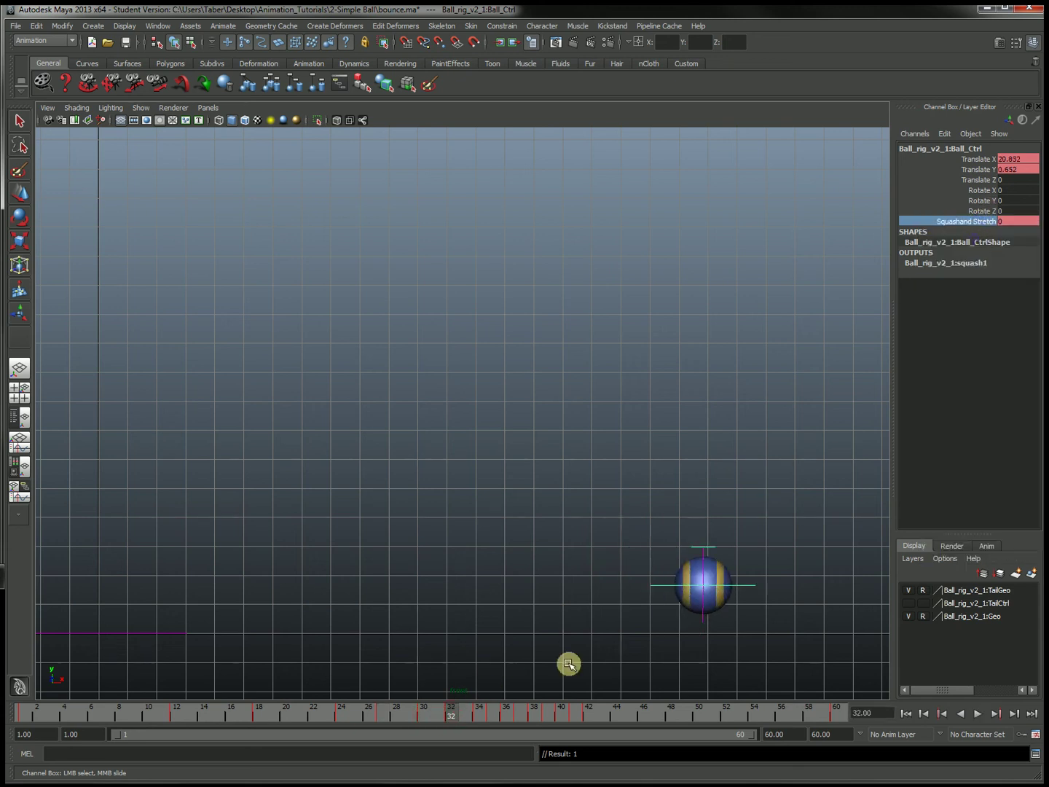
Key the Squash and Stretch channel at 0 on frames 35 and 37
{"action": "left_click", "coordinate": [484, 713]}
{"action": "left_click_drag", "start_coordinate": [491, 714], "coordinate": [504, 720]}
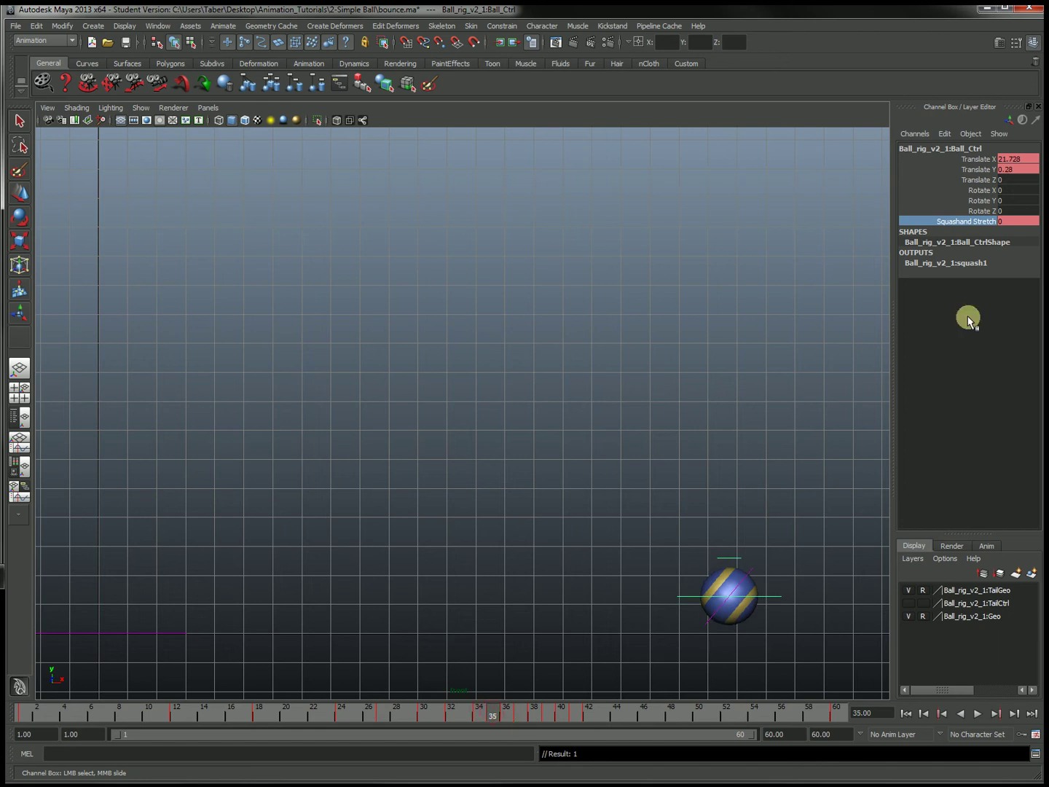
{"action": "right_click", "coordinate": [980, 223]}
{"action": "left_click", "coordinate": [972, 242]}
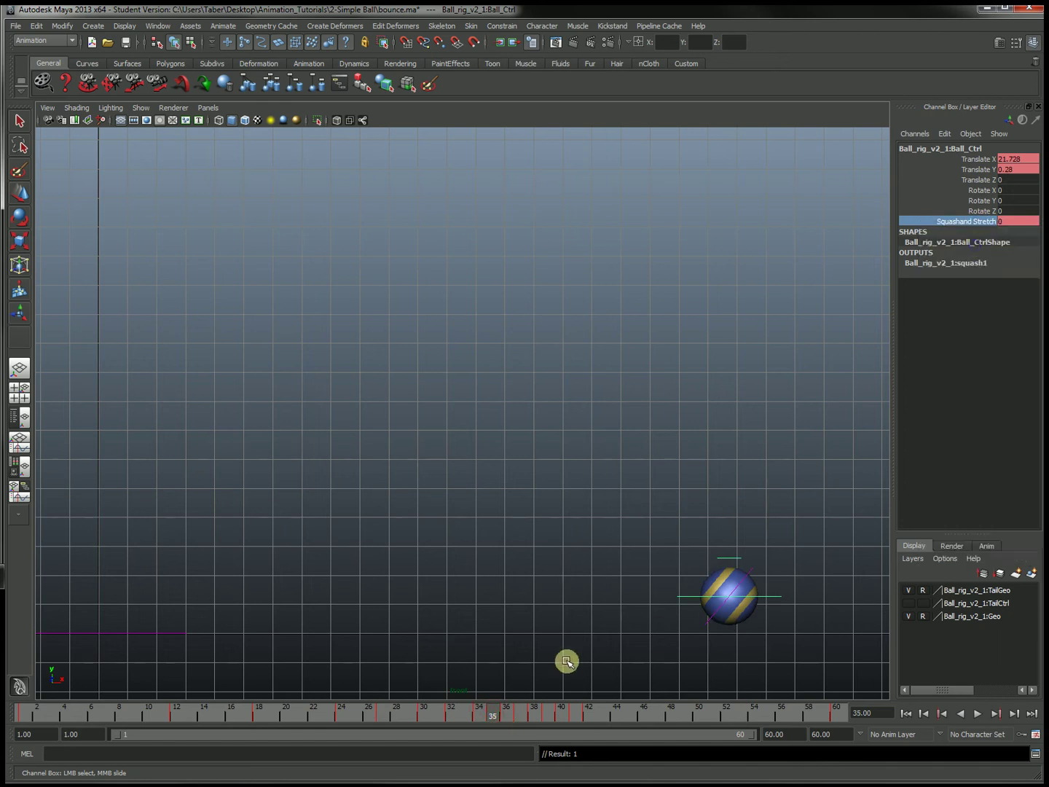
{"action": "left_click", "coordinate": [503, 712]}
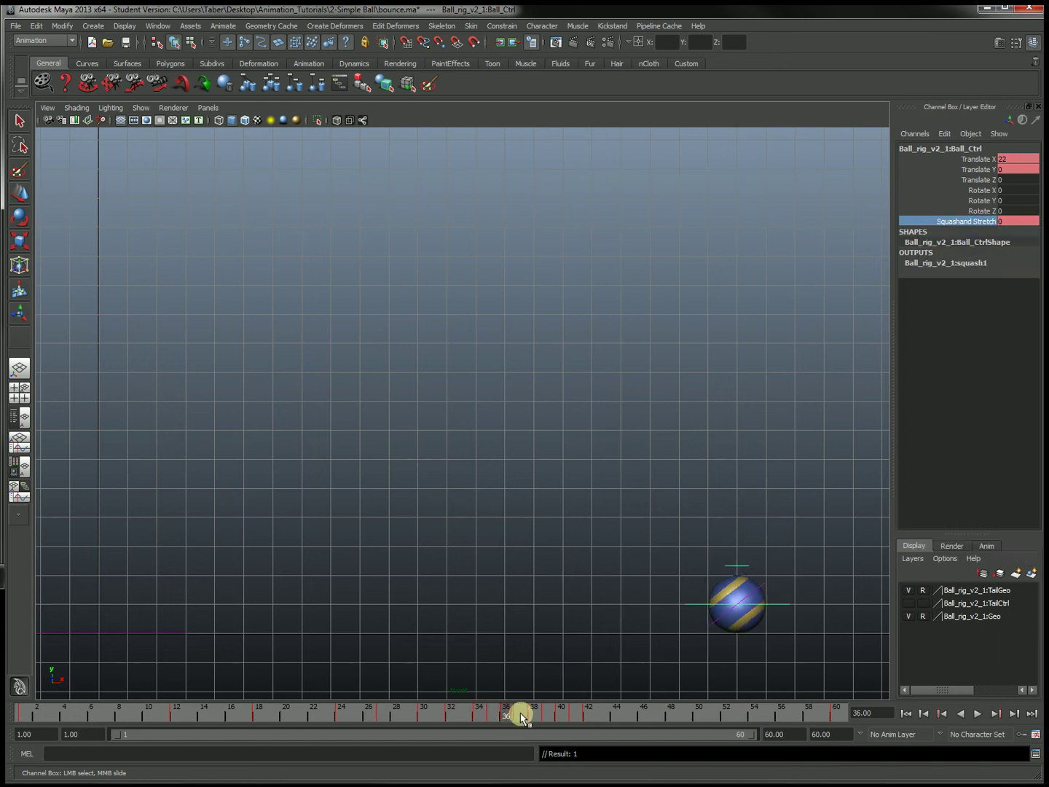
{"action": "left_click", "coordinate": [520, 711]}
{"action": "right_click", "coordinate": [985, 220]}
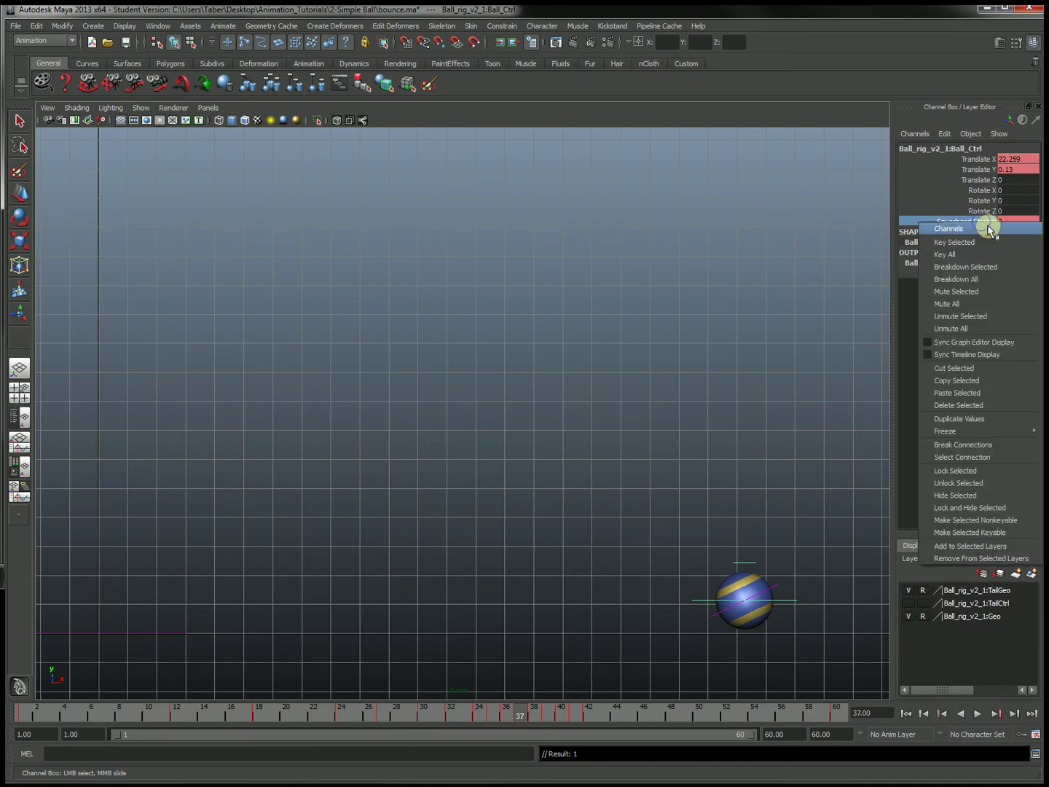
{"action": "left_click", "coordinate": [987, 241]}
Key the Squash and Stretch channel at 0 on frames 39 and 41
{"action": "left_click", "coordinate": [548, 713]}
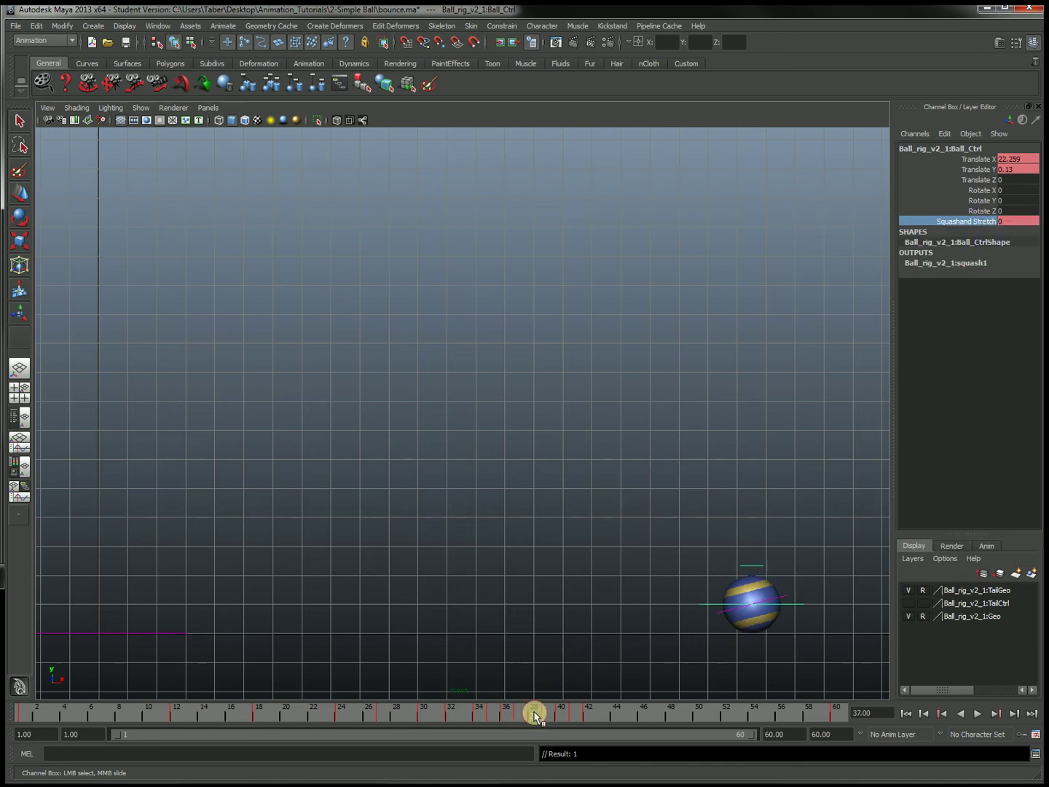
{"action": "left_click", "coordinate": [547, 715]}
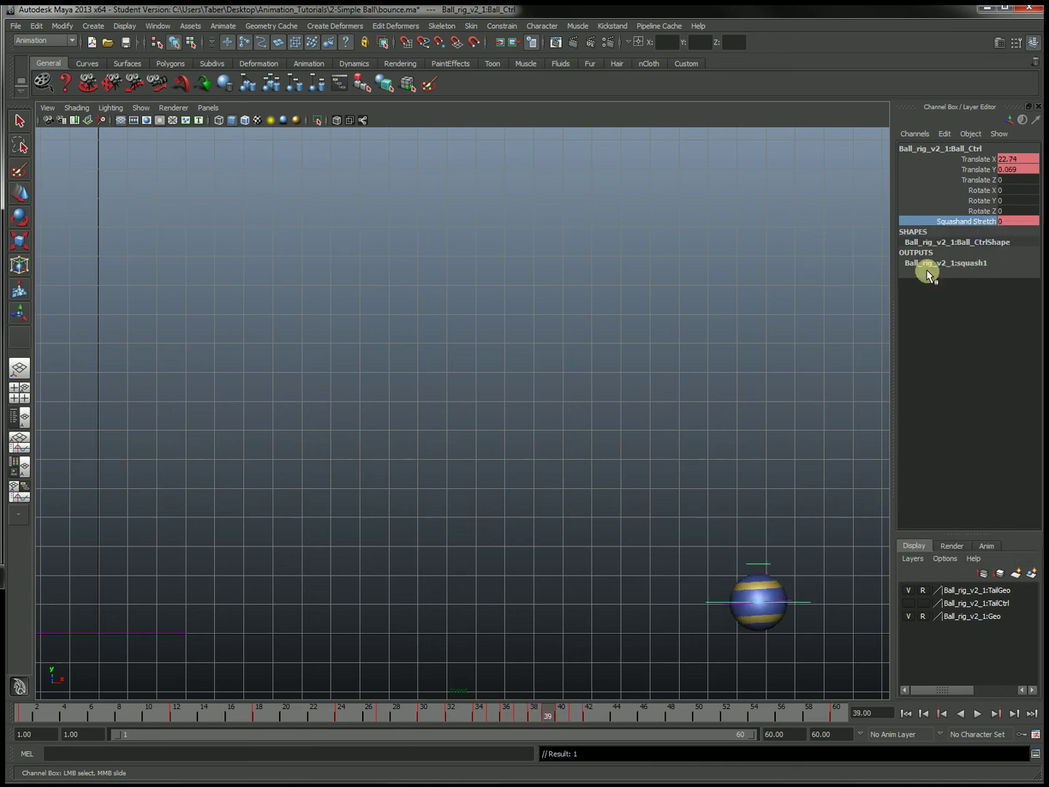
{"action": "right_click", "coordinate": [983, 222]}
{"action": "left_click", "coordinate": [976, 226]}
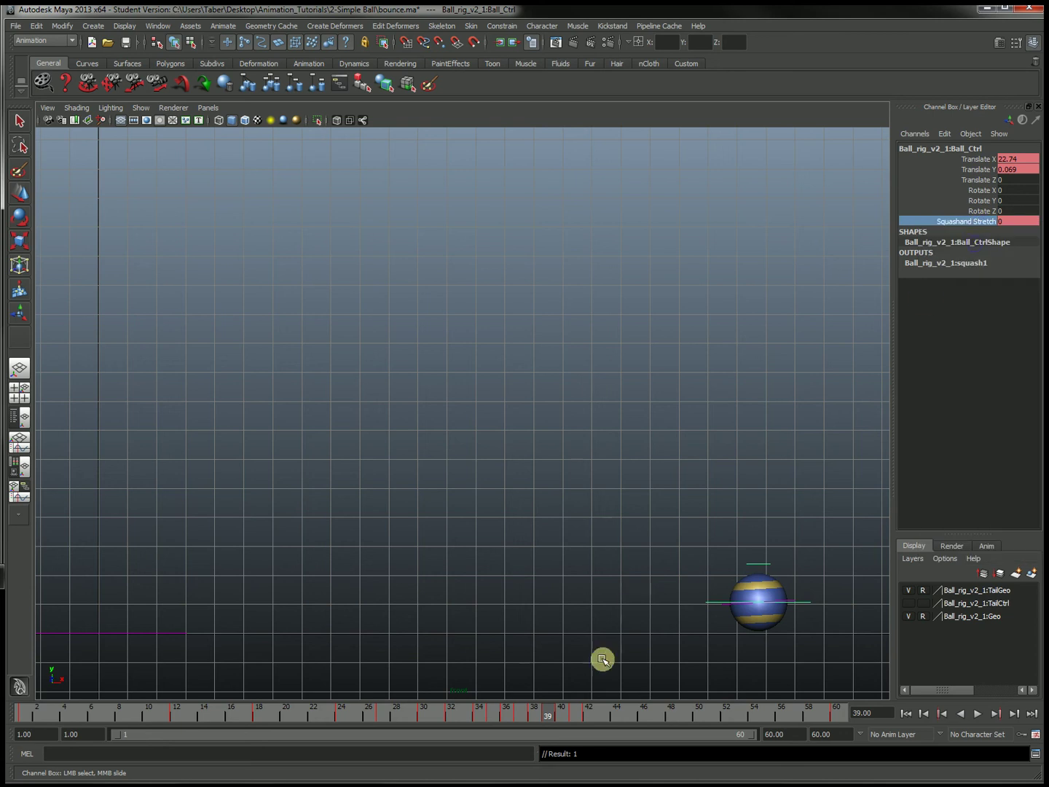
{"action": "left_click", "coordinate": [562, 716]}
{"action": "left_click", "coordinate": [576, 715]}
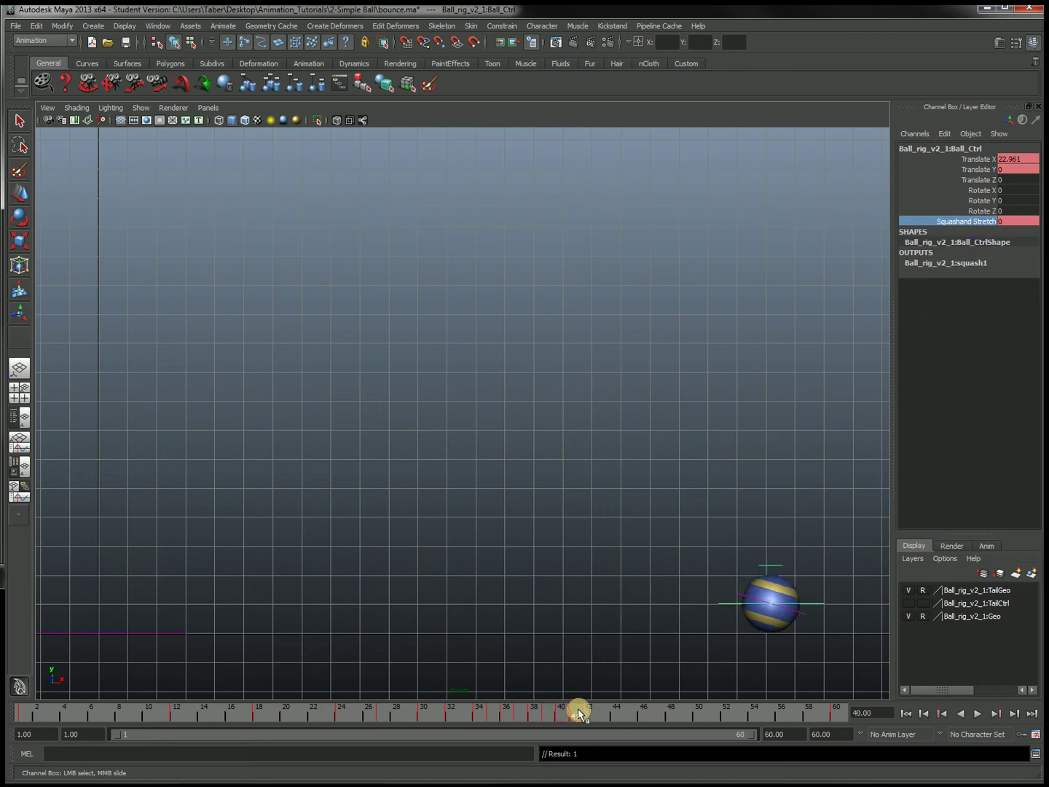
{"action": "right_click", "coordinate": [989, 222]}
{"action": "left_click", "coordinate": [964, 239]}
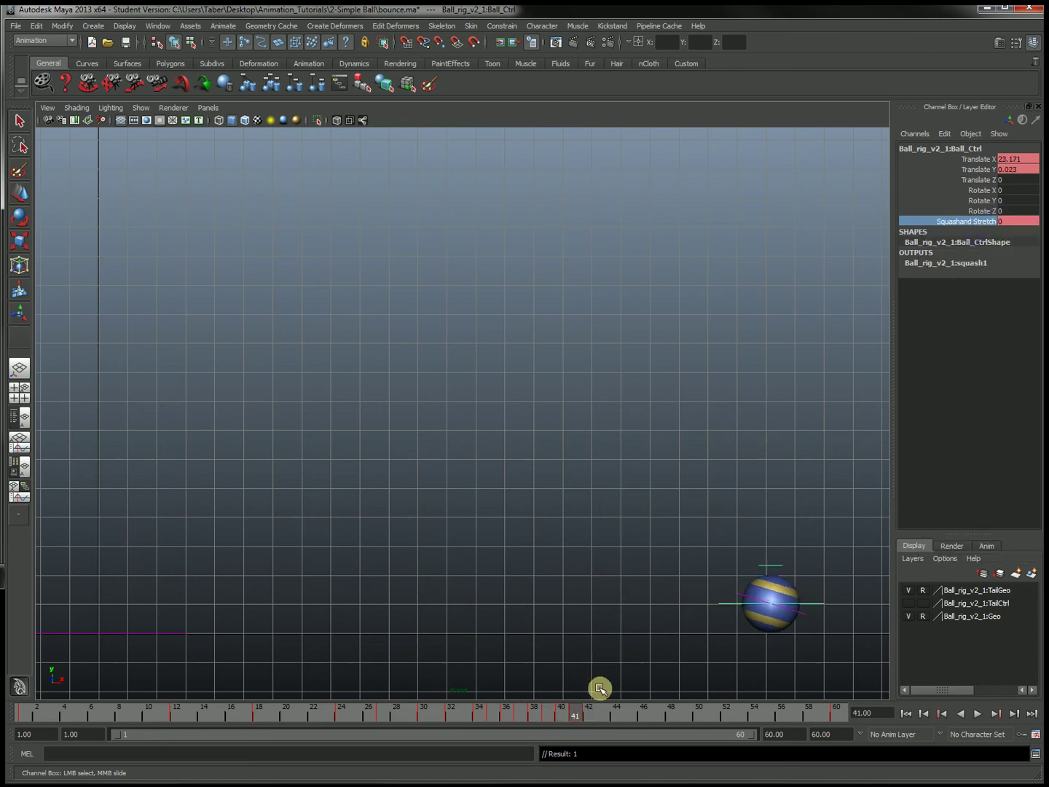
Key the Squash and Stretch channel at 0 on frames 42 and 60
{"action": "left_click", "coordinate": [589, 719]}
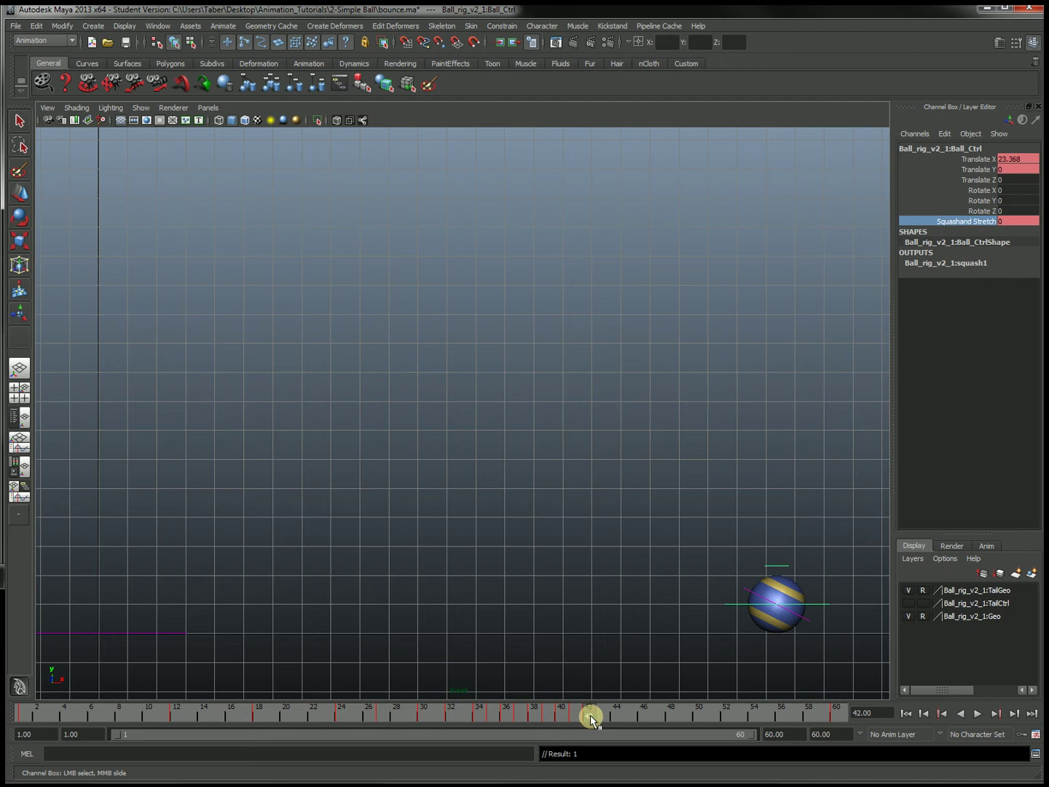
{"action": "right_click", "coordinate": [989, 222]}
{"action": "left_click", "coordinate": [983, 239]}
{"action": "left_click", "coordinate": [837, 714]}
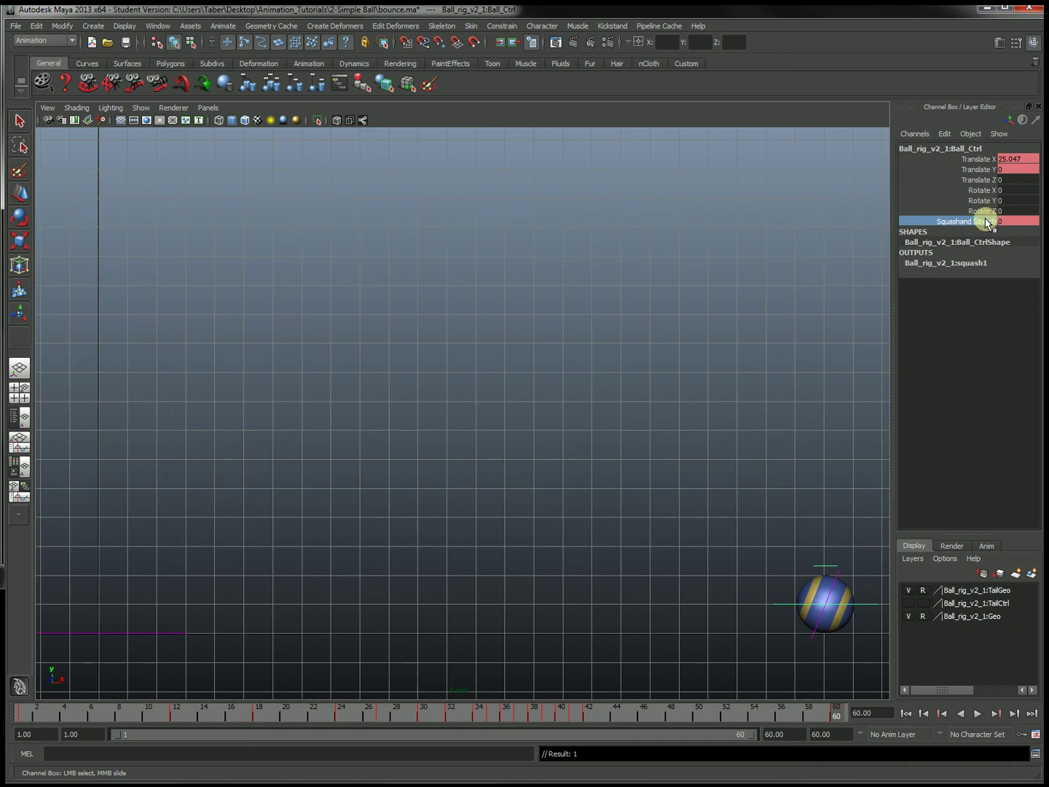
{"action": "right_click", "coordinate": [987, 222]}
{"action": "left_click", "coordinate": [974, 238]}
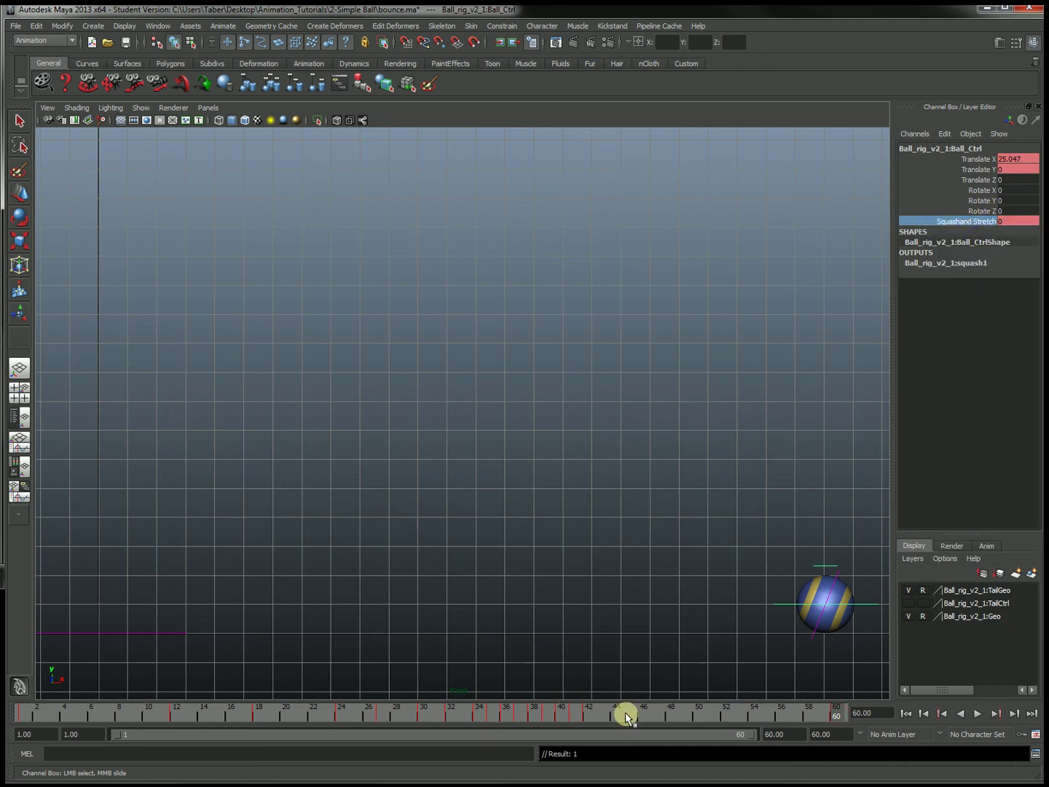
At the first ground contact on frame 12, set Squash and Stretch to -1.5 and key that channel
{"action": "key", "text": "alt+v"}
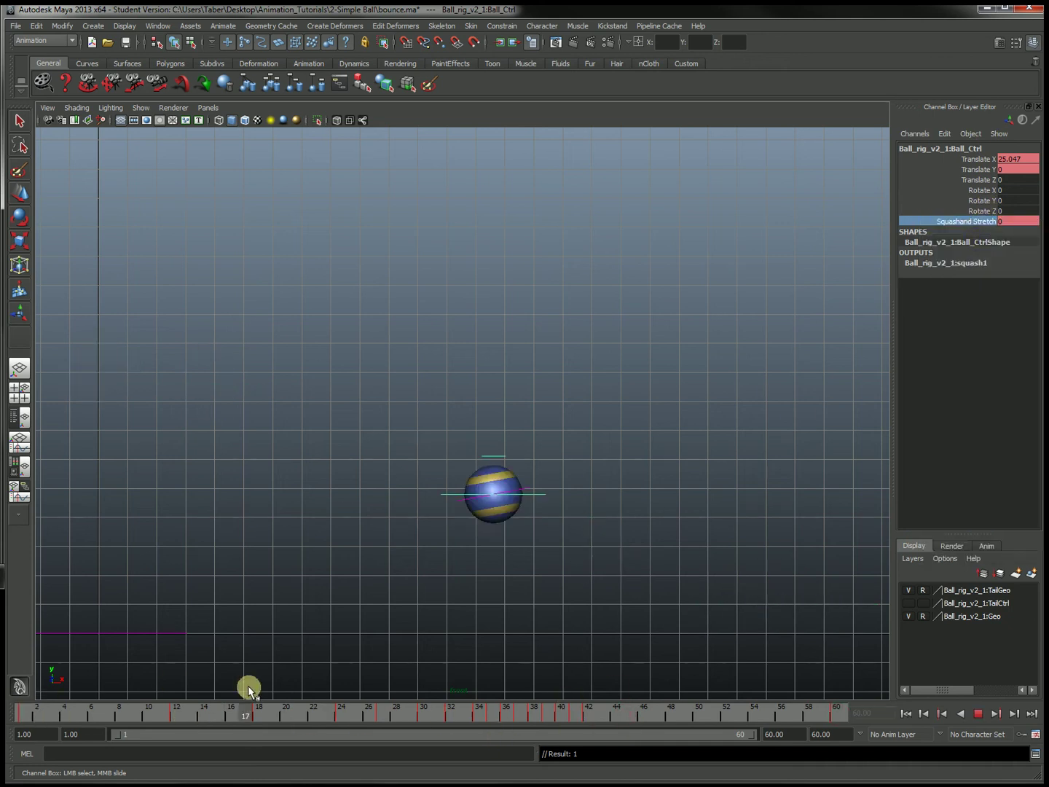
{"action": "left_click", "coordinate": [11, 713]}
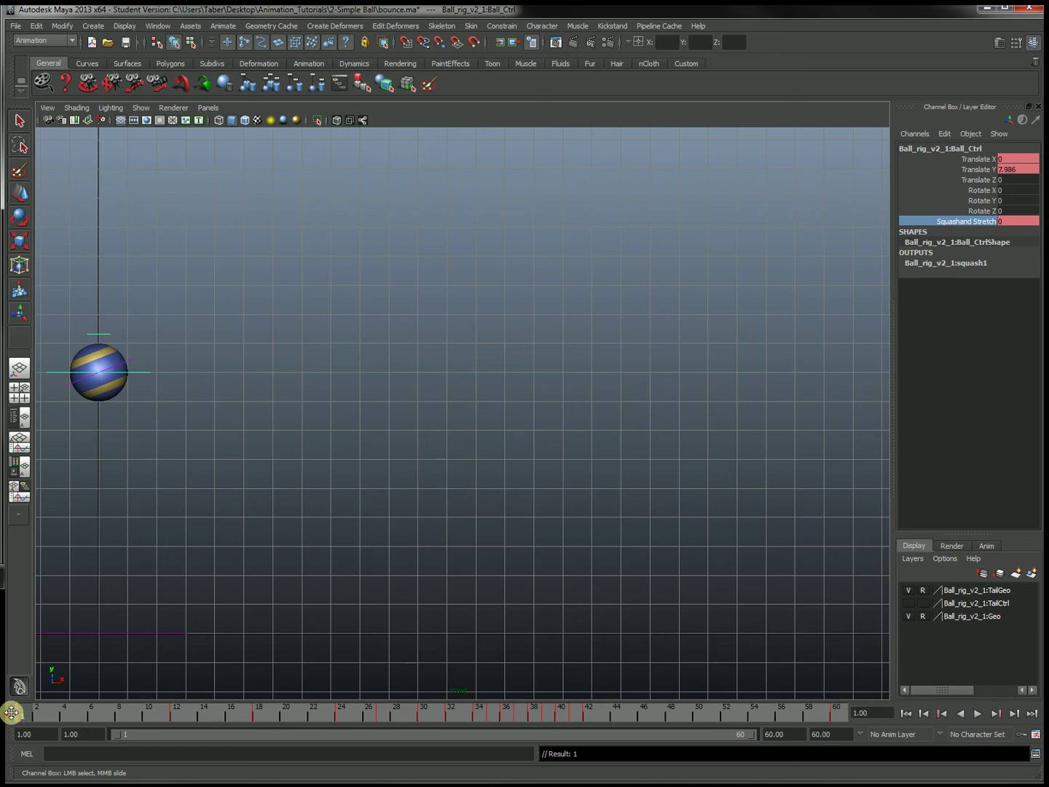
{"action": "key", "text": "alt+v"}
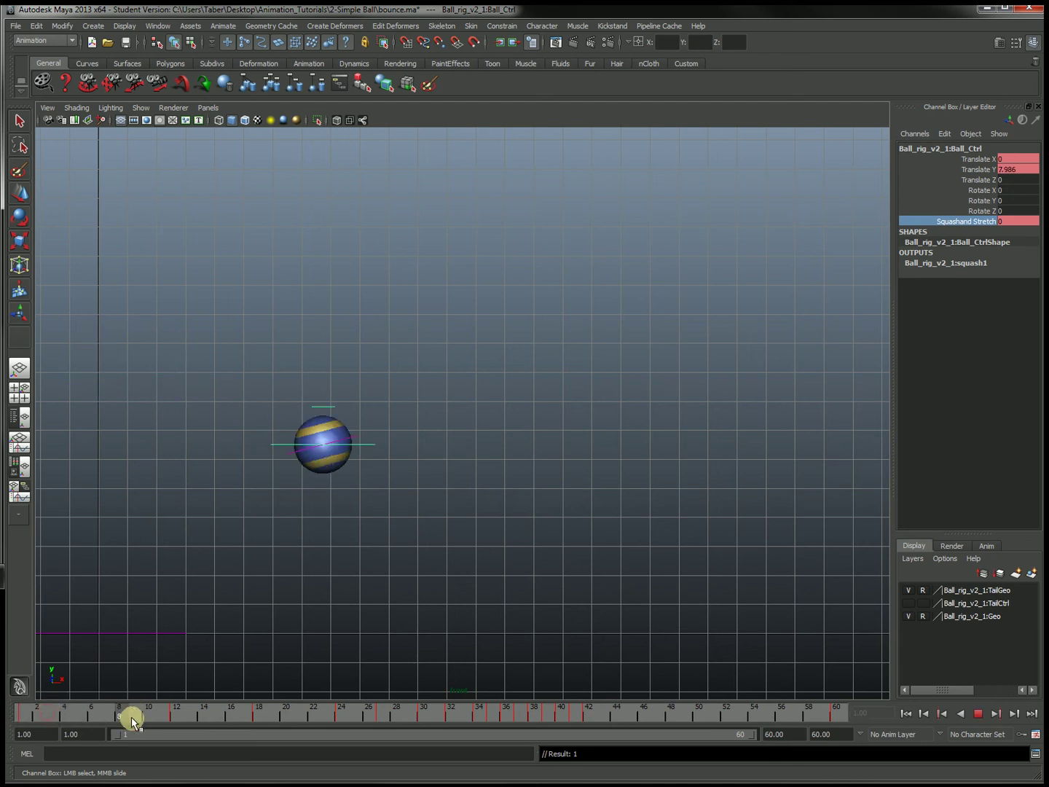
{"action": "left_click", "coordinate": [178, 717]}
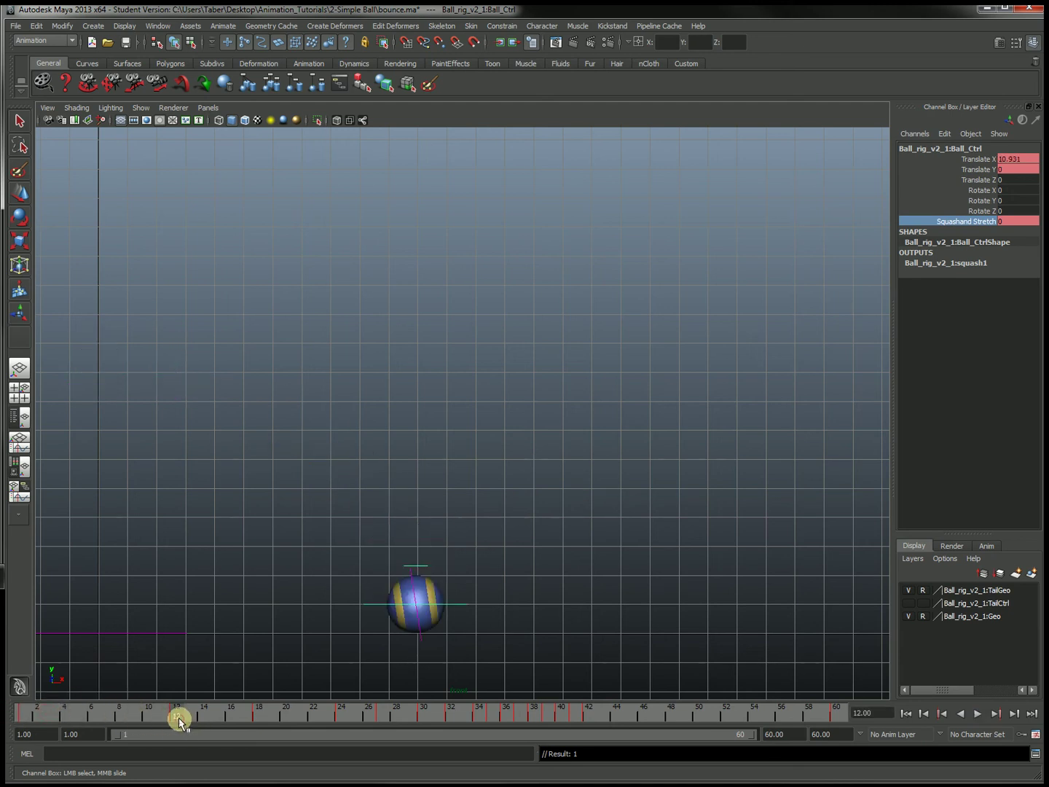
{"action": "middle_click_drag", "start_coordinate": [365, 634], "coordinate": [475, 597]}
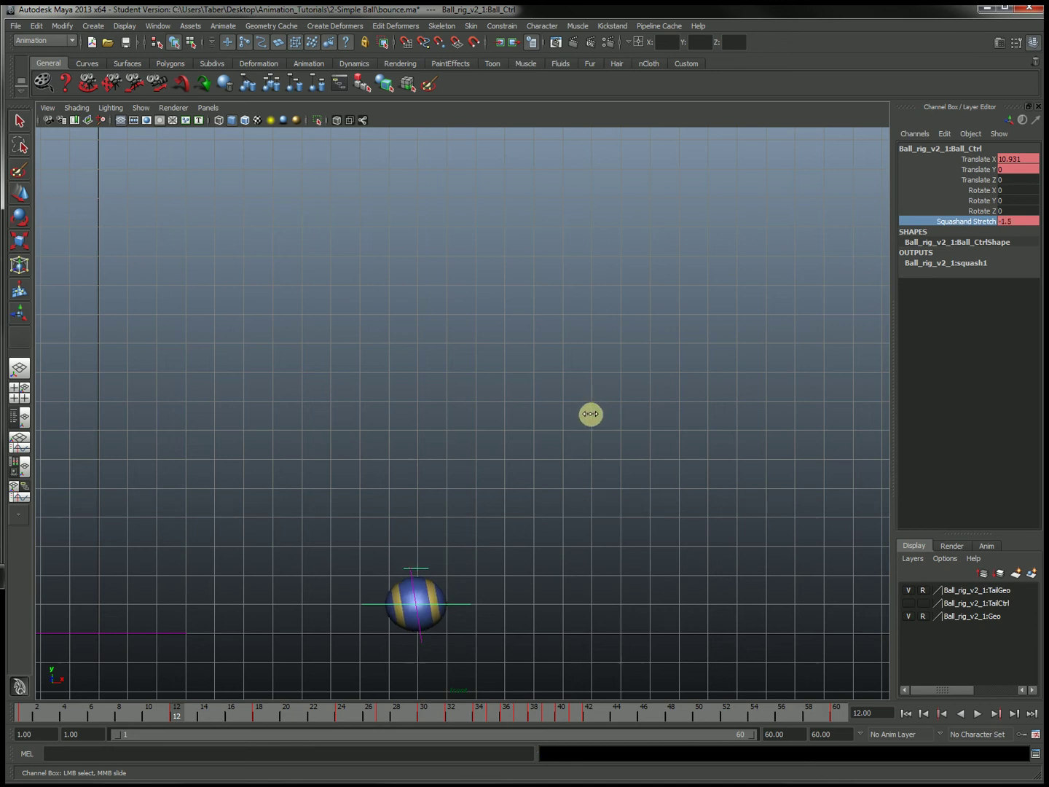
{"action": "middle_click", "coordinate": [590, 415]}
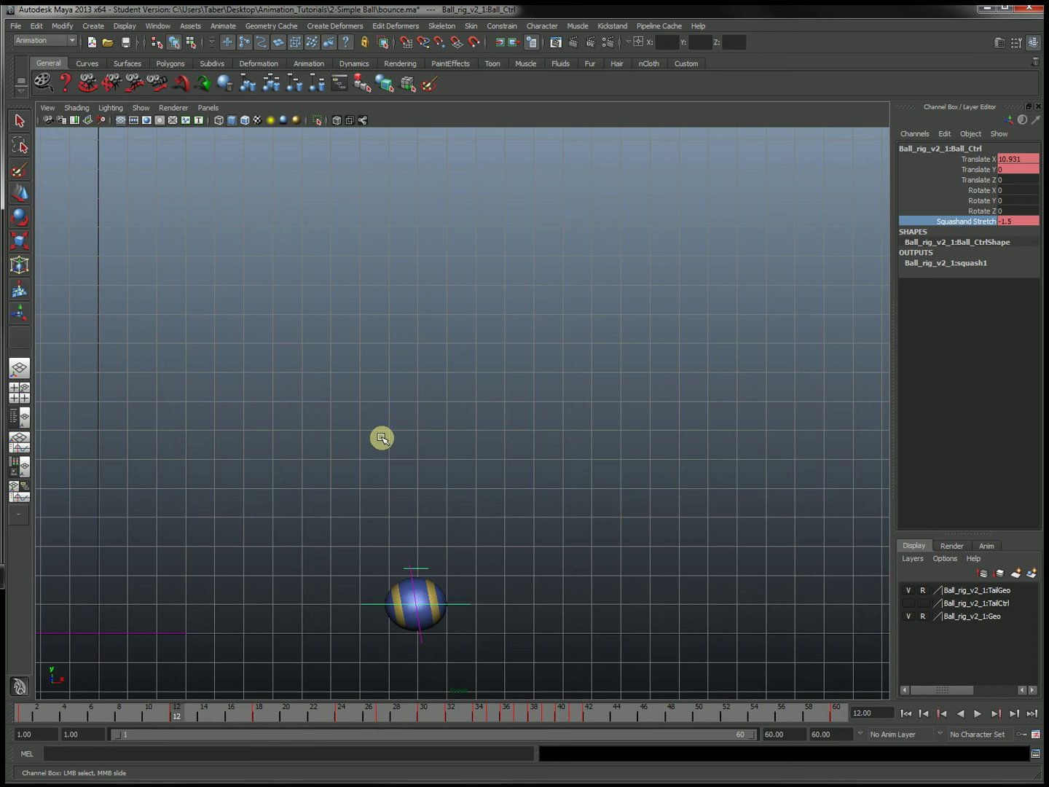
{"action": "right_click", "coordinate": [977, 226]}
{"action": "left_click", "coordinate": [964, 241]}
Try a different Squash and Stretch value on the ball at frame 12 and undo the change
{"action": "middle_click_drag", "start_coordinate": [421, 634], "coordinate": [429, 500], "text": "alt"}
{"action": "right_click_drag", "start_coordinate": [412, 576], "coordinate": [765, 587], "text": "alt"}
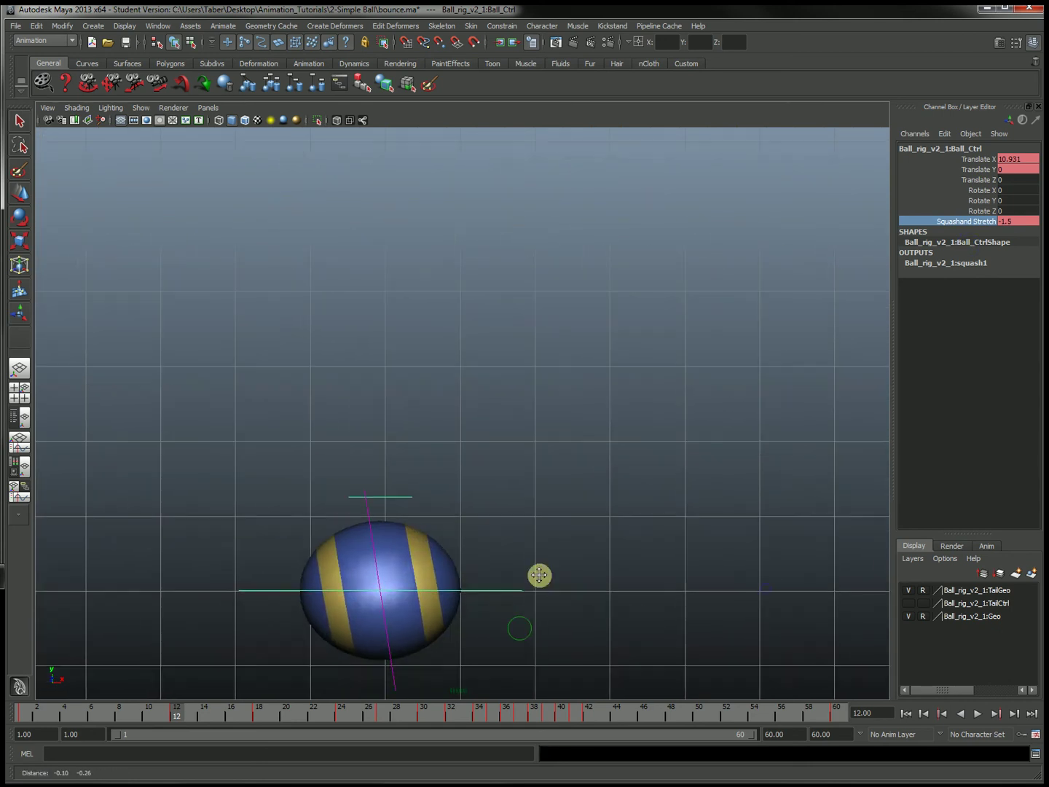
{"action": "middle_click_drag", "start_coordinate": [520, 626], "coordinate": [611, 471], "text": "alt"}
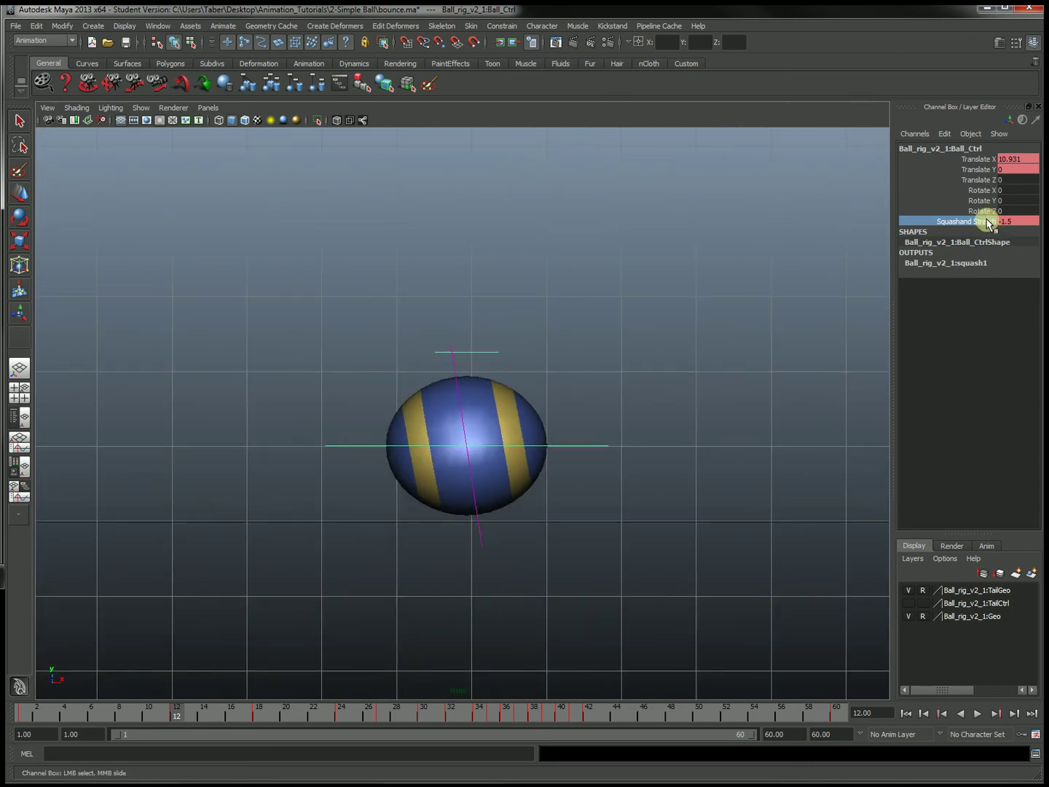
{"action": "middle_click_drag", "start_coordinate": [746, 362], "coordinate": [689, 395]}
{"action": "key", "text": "ctrl+z"}
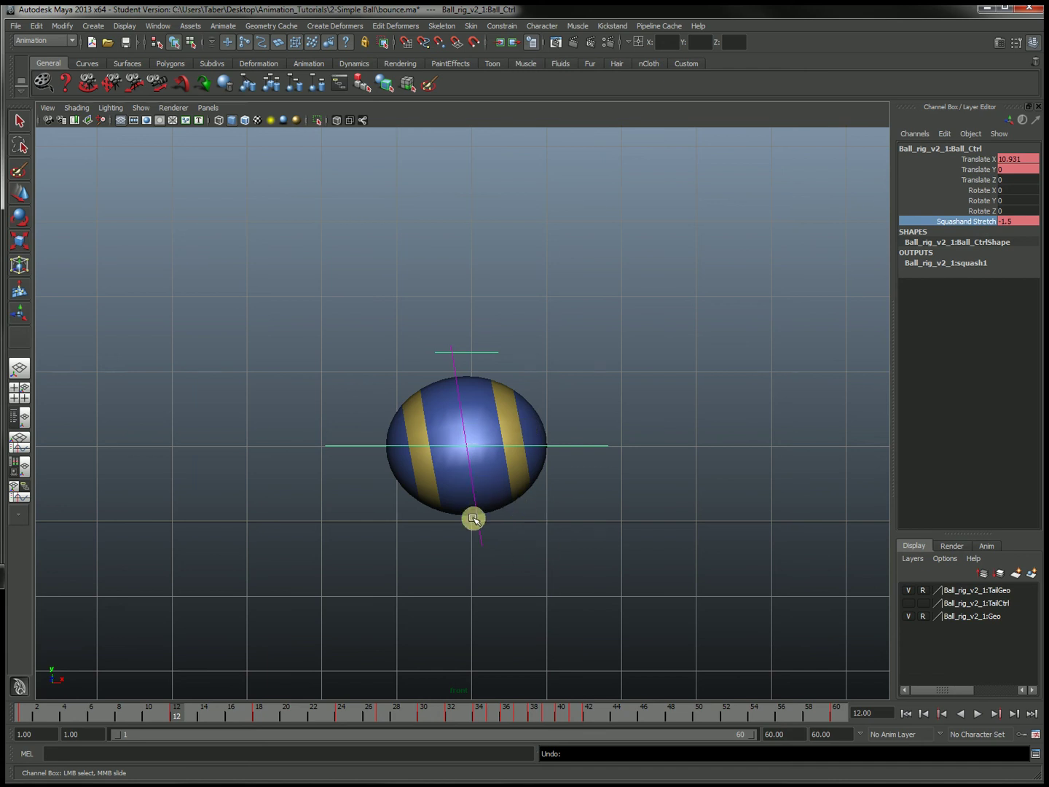
At the second ground contact on frame 24, set Squash and Stretch to -1.1 and key that channel
{"action": "scroll", "coordinate": [473, 519], "scroll_direction": "down", "scroll_amount": 3}
{"action": "middle_click_drag", "start_coordinate": [525, 473], "coordinate": [544, 582], "text": "alt"}
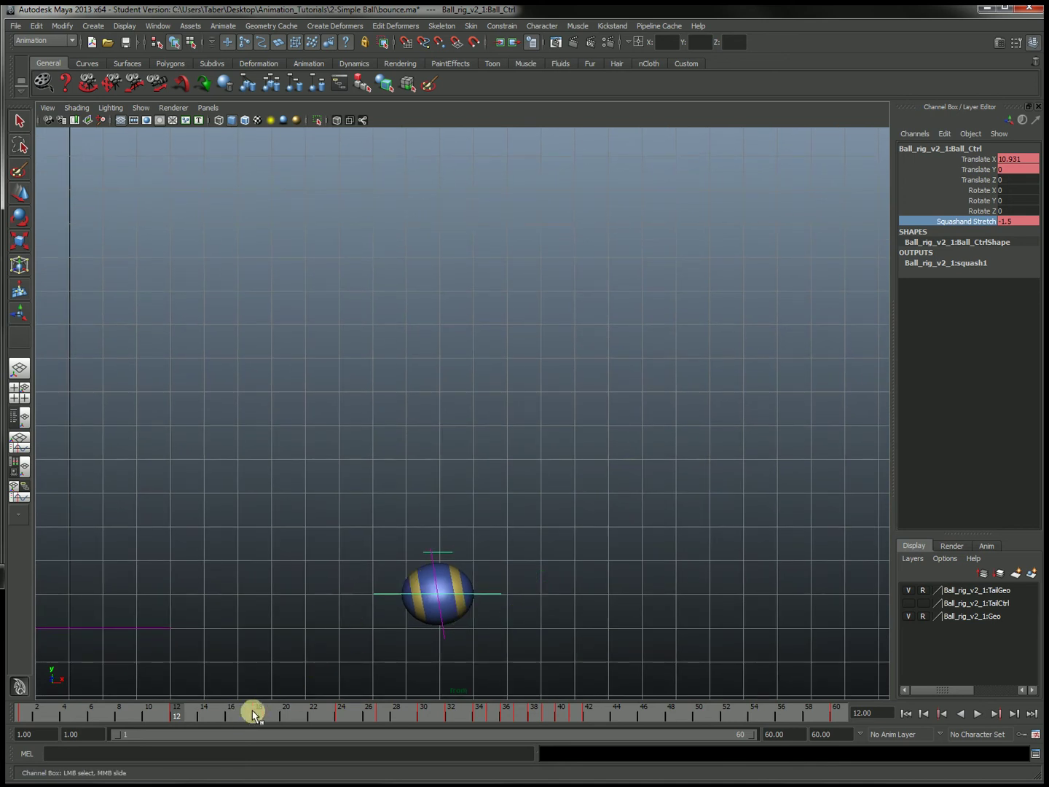
{"action": "left_click_drag", "start_coordinate": [177, 713], "coordinate": [342, 714]}
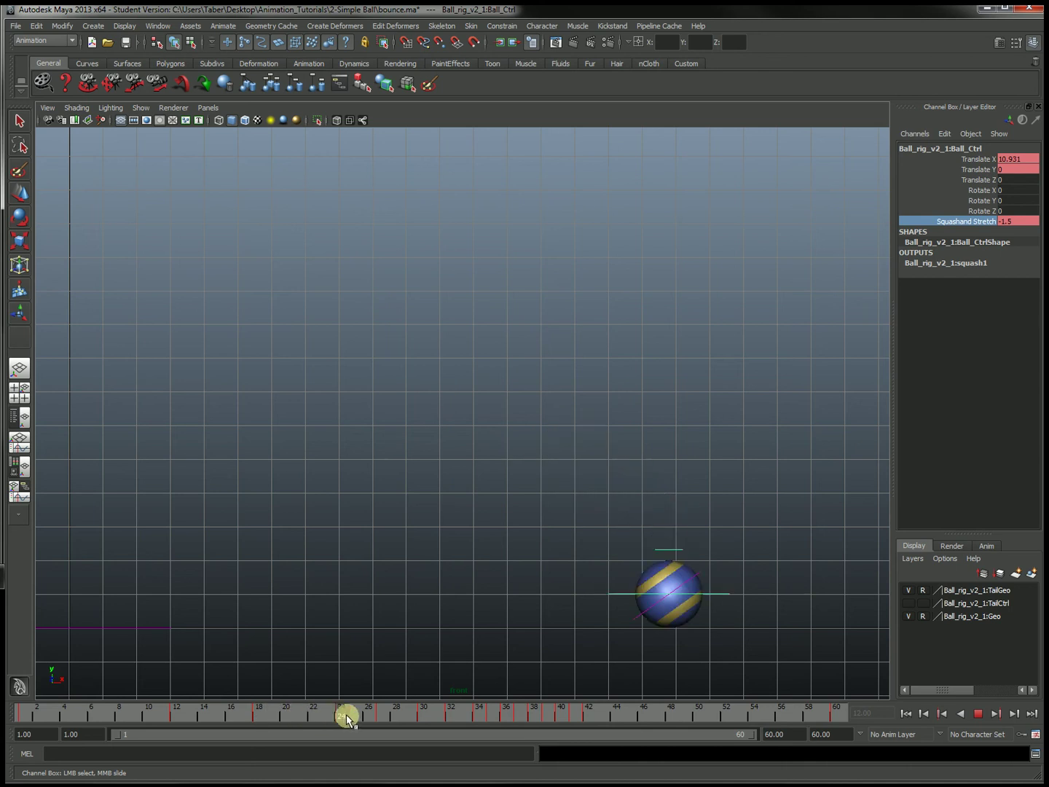
{"action": "middle_click_drag", "start_coordinate": [610, 613], "coordinate": [547, 593], "text": "alt"}
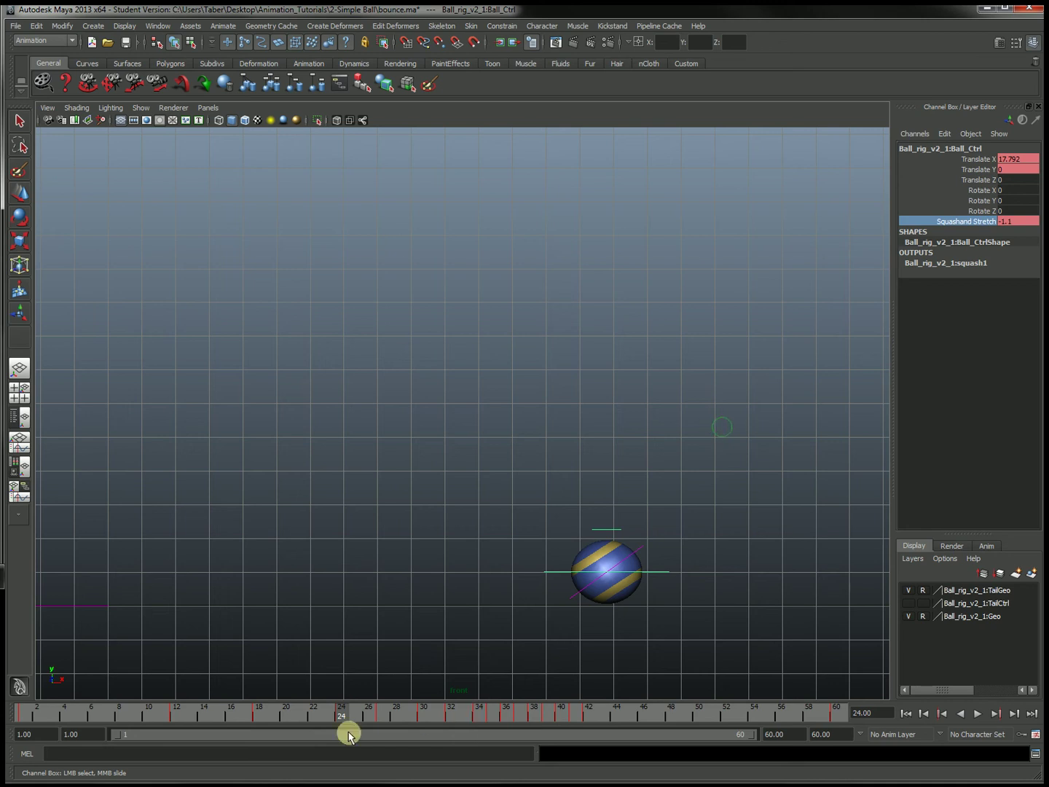
{"action": "right_click", "coordinate": [979, 224]}
{"action": "left_click", "coordinate": [972, 241]}
At the ground contact on frame 30, set Squash and Stretch to -0.9 and key that channel
{"action": "left_click_drag", "start_coordinate": [378, 717], "coordinate": [425, 711]}
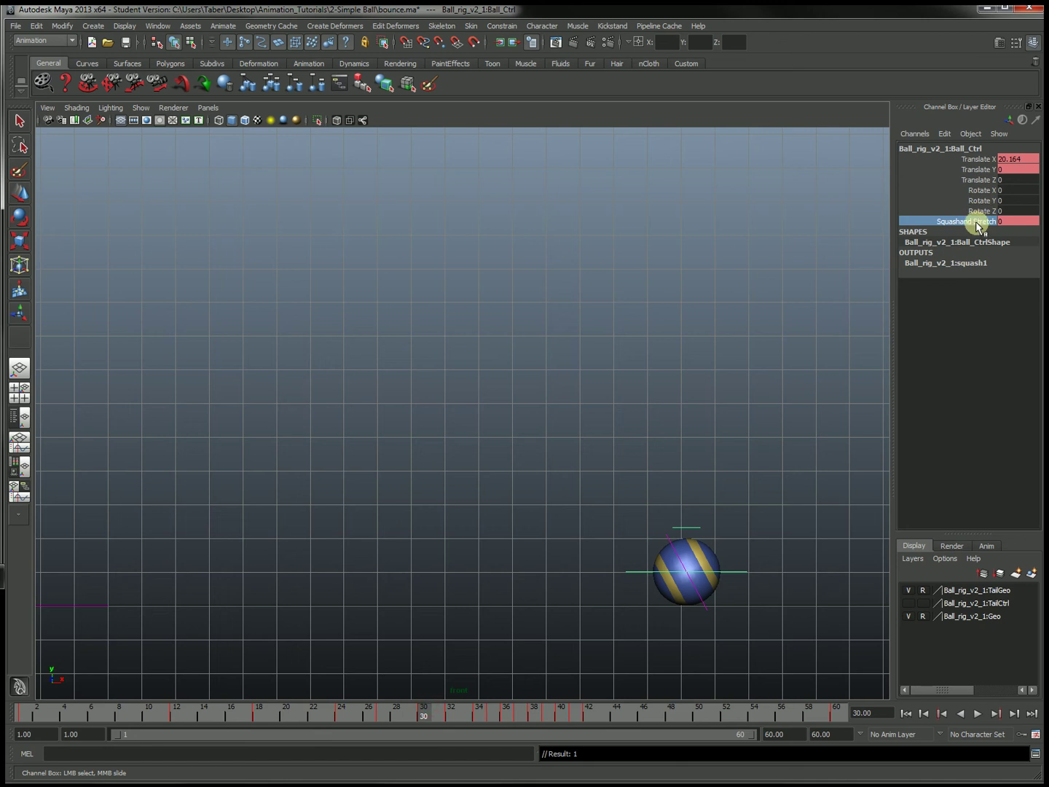
{"action": "middle_click_drag", "start_coordinate": [757, 338], "coordinate": [740, 342]}
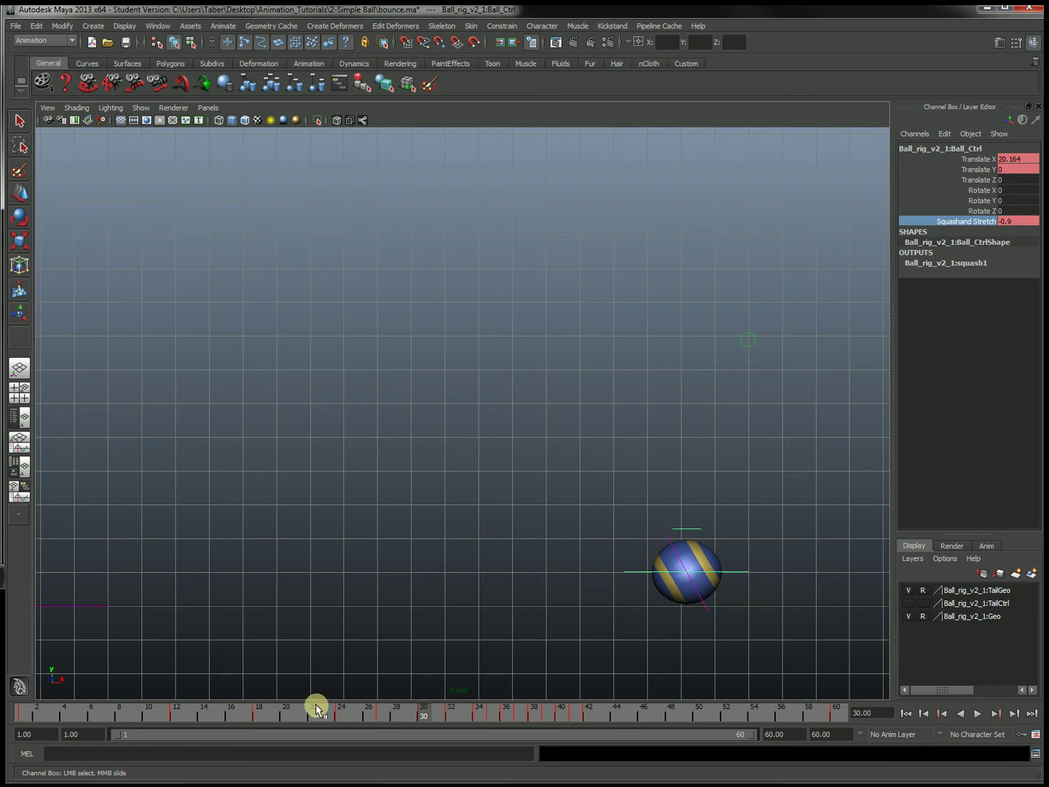
{"action": "right_click", "coordinate": [983, 223]}
{"action": "left_click", "coordinate": [965, 241]}
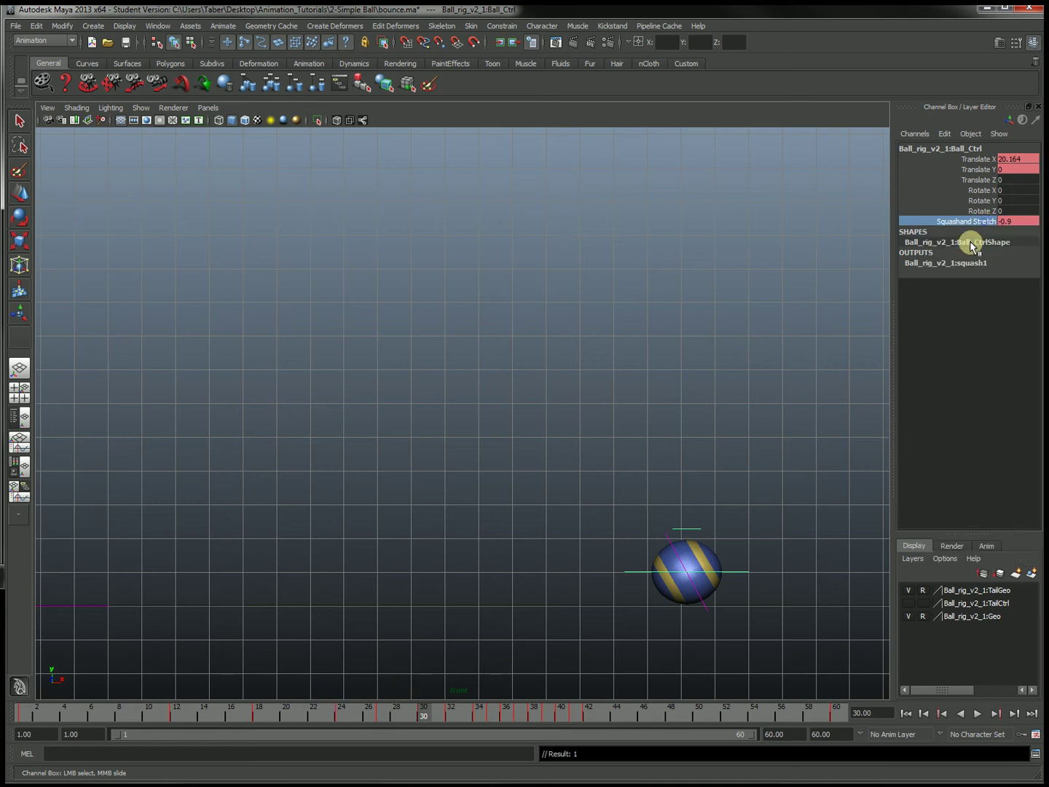
Key the Squash and Stretch channel at -0.49 on frame 34 and at -0.34 on frame 36
{"action": "left_click", "coordinate": [451, 712]}
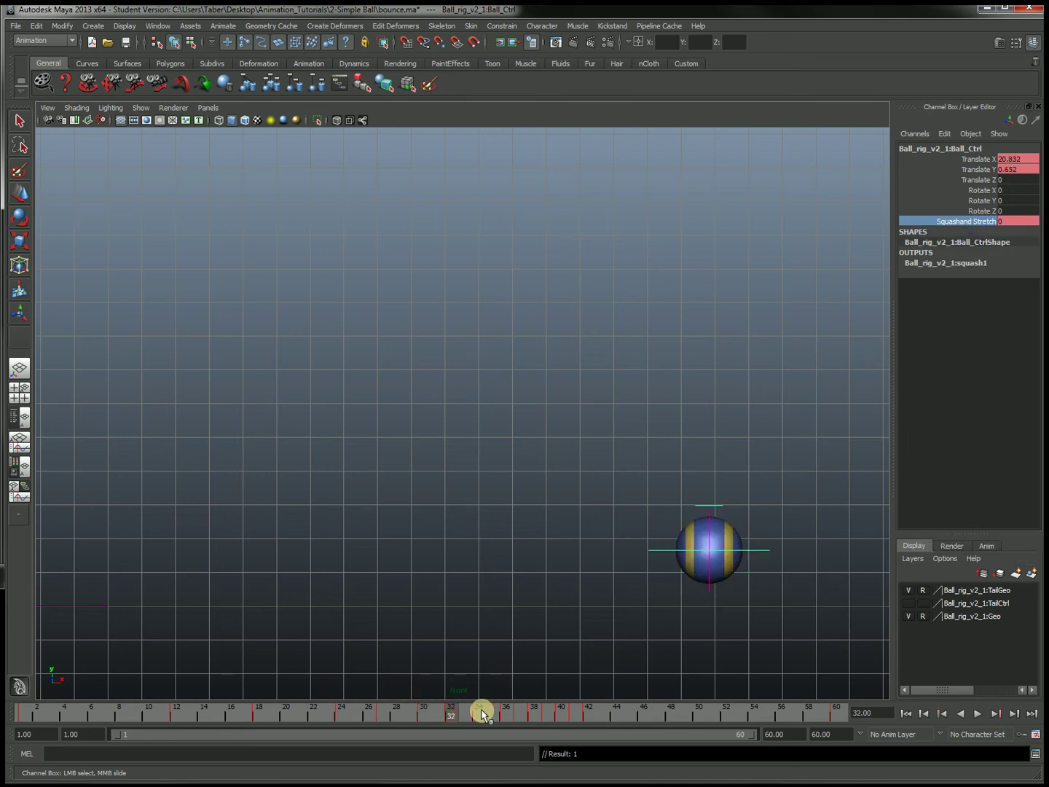
{"action": "left_click", "coordinate": [479, 712]}
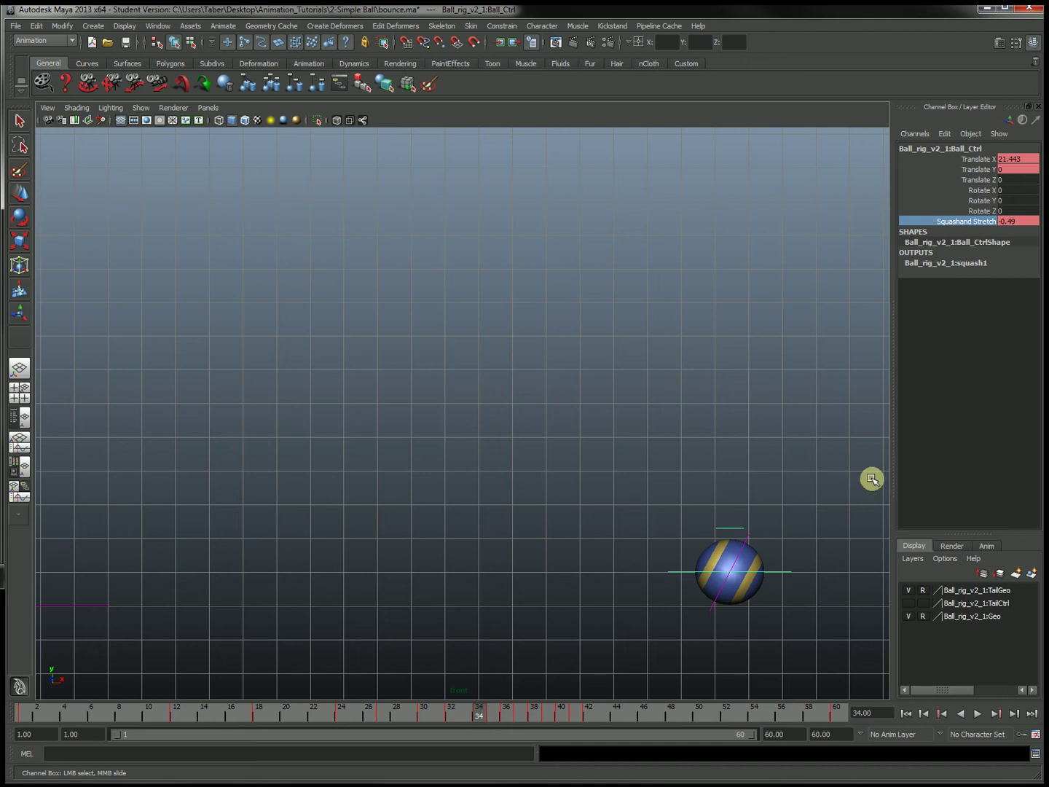
{"action": "right_click", "coordinate": [970, 221]}
{"action": "left_click", "coordinate": [954, 239]}
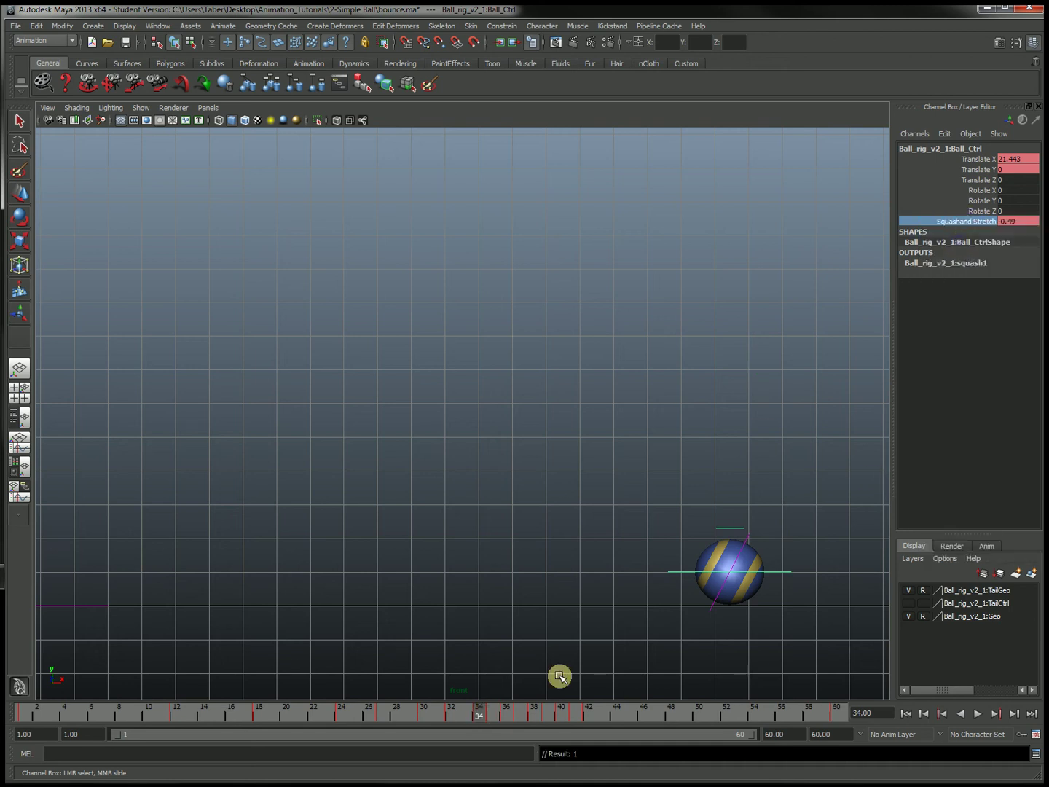
{"action": "left_click", "coordinate": [508, 710]}
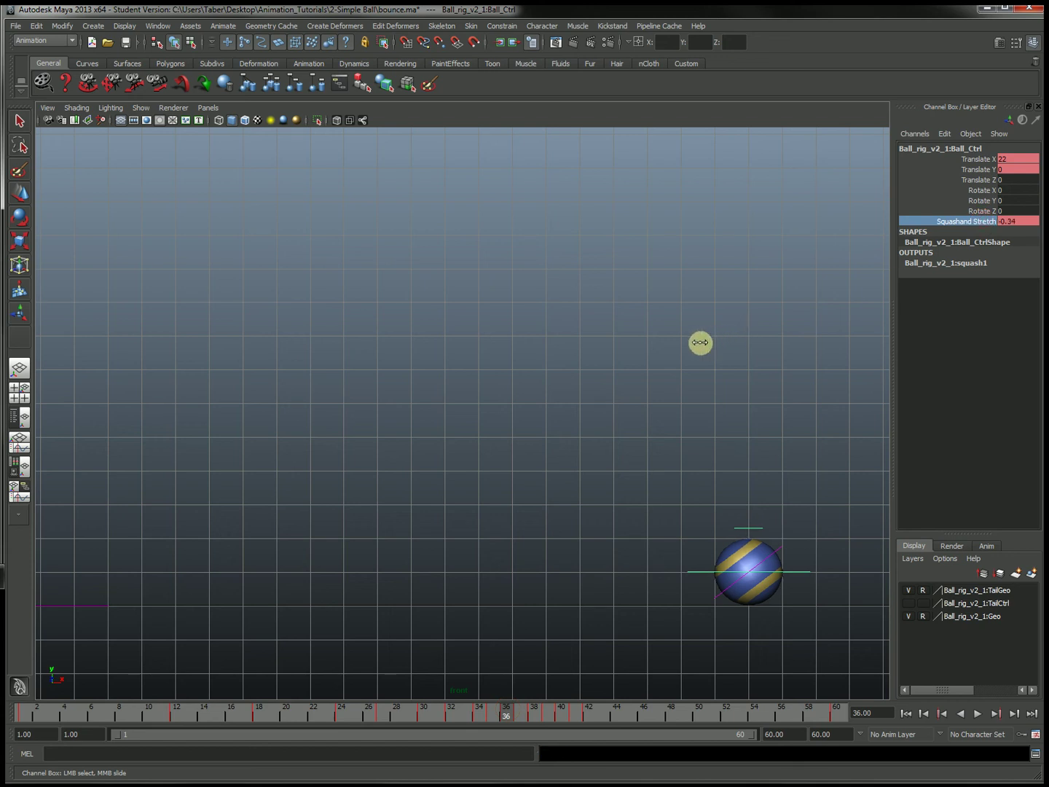
{"action": "right_click", "coordinate": [964, 223]}
{"action": "left_click", "coordinate": [963, 236]}
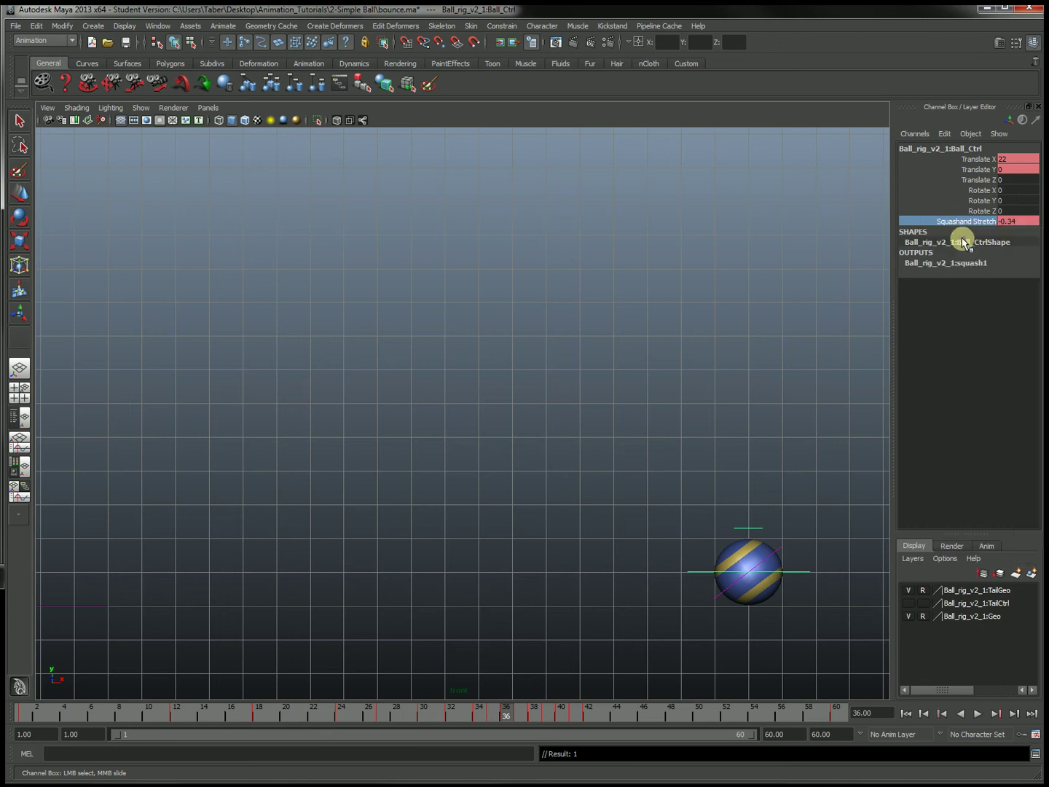
Key the Squash and Stretch channel at -0.21 on frame 38 and at -0.13 on frame 40
{"action": "left_click", "coordinate": [521, 716]}
{"action": "left_click", "coordinate": [536, 711]}
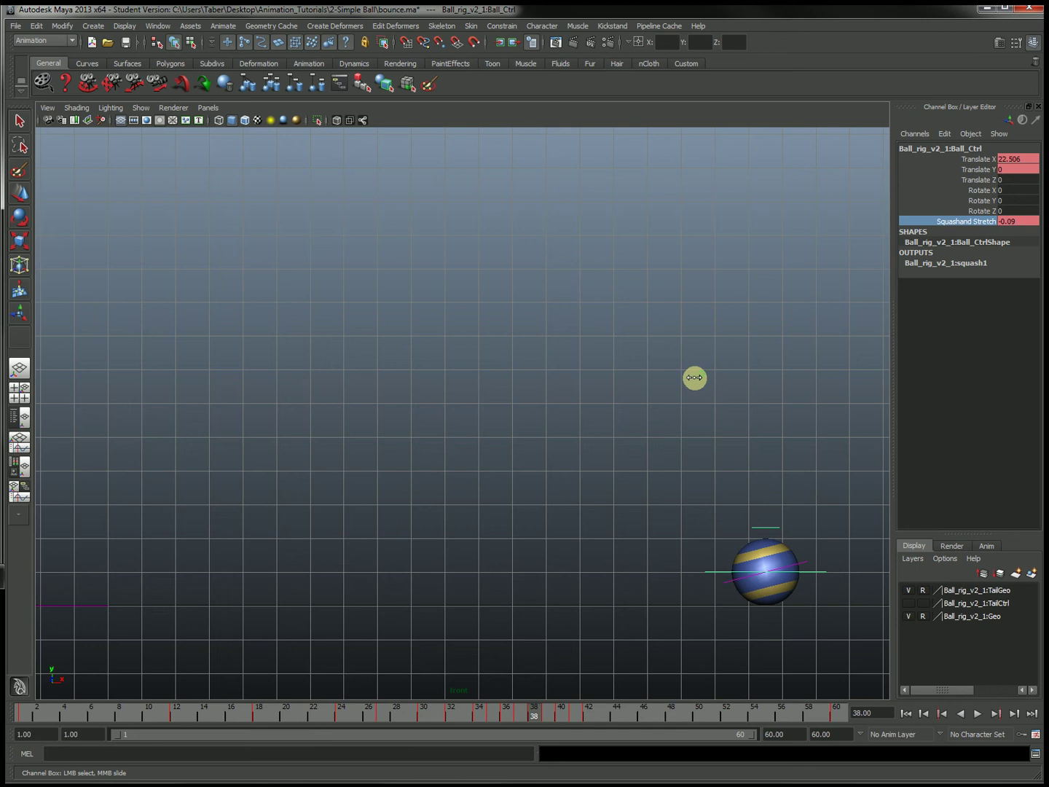
{"action": "right_click", "coordinate": [967, 222]}
{"action": "left_click", "coordinate": [960, 237]}
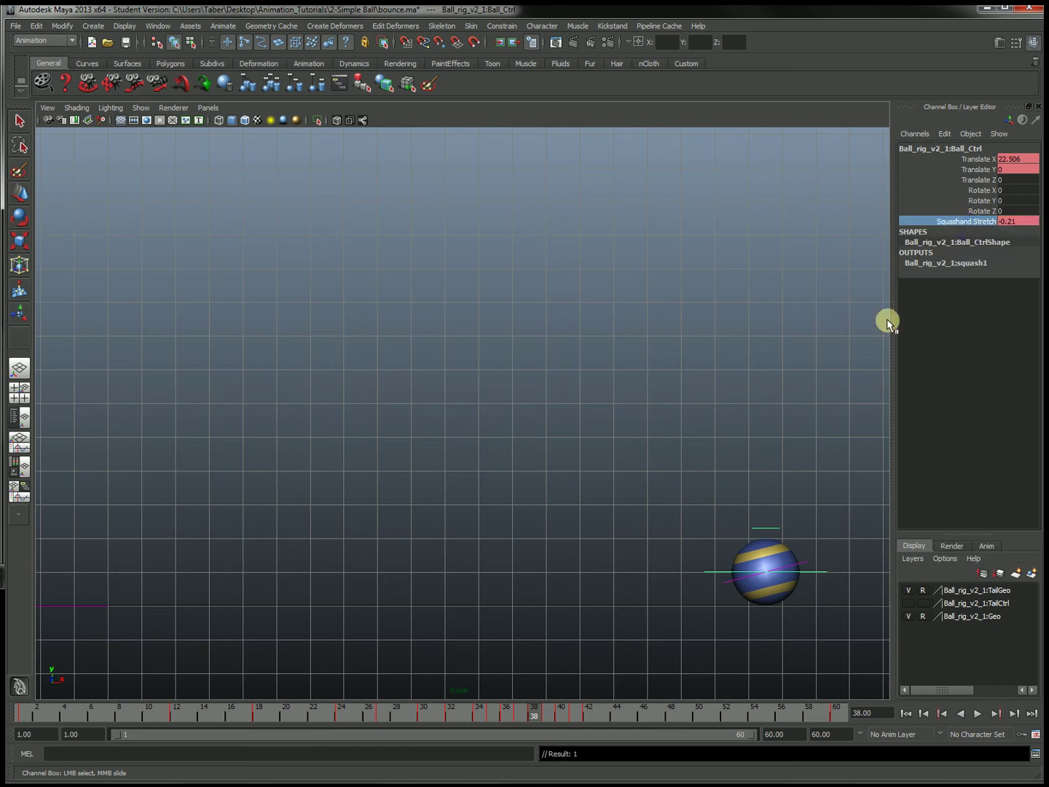
{"action": "left_click_drag", "start_coordinate": [551, 709], "coordinate": [567, 712]}
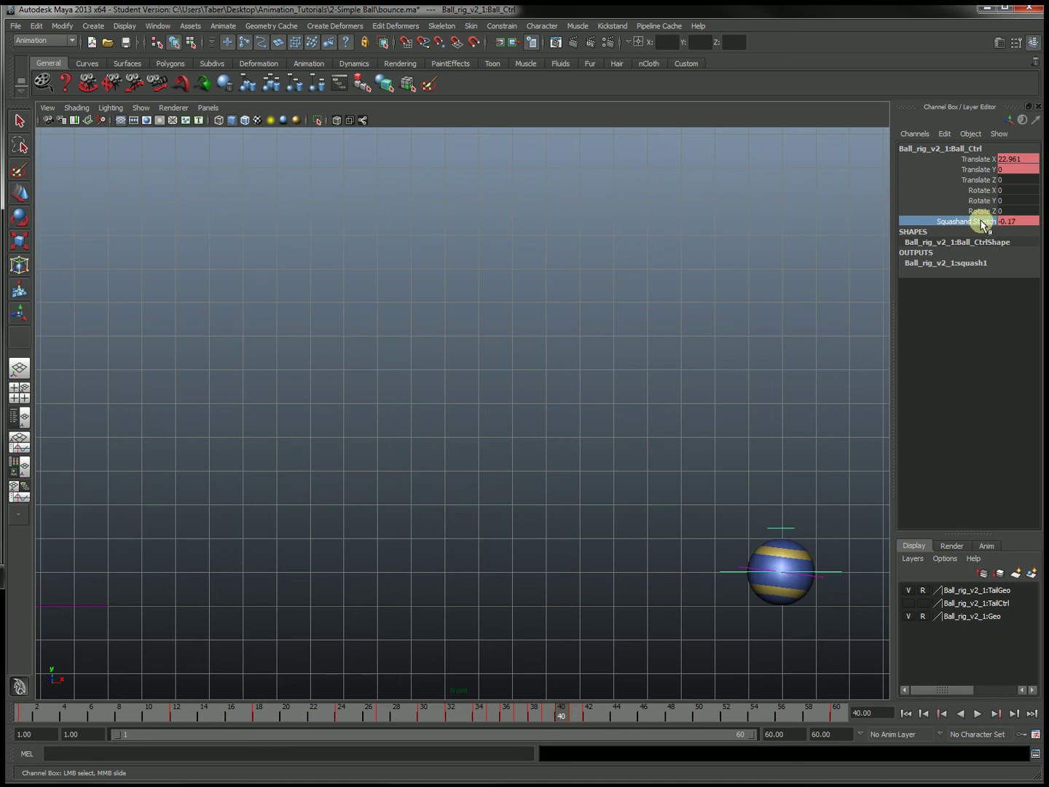
{"action": "middle_click", "coordinate": [737, 330]}
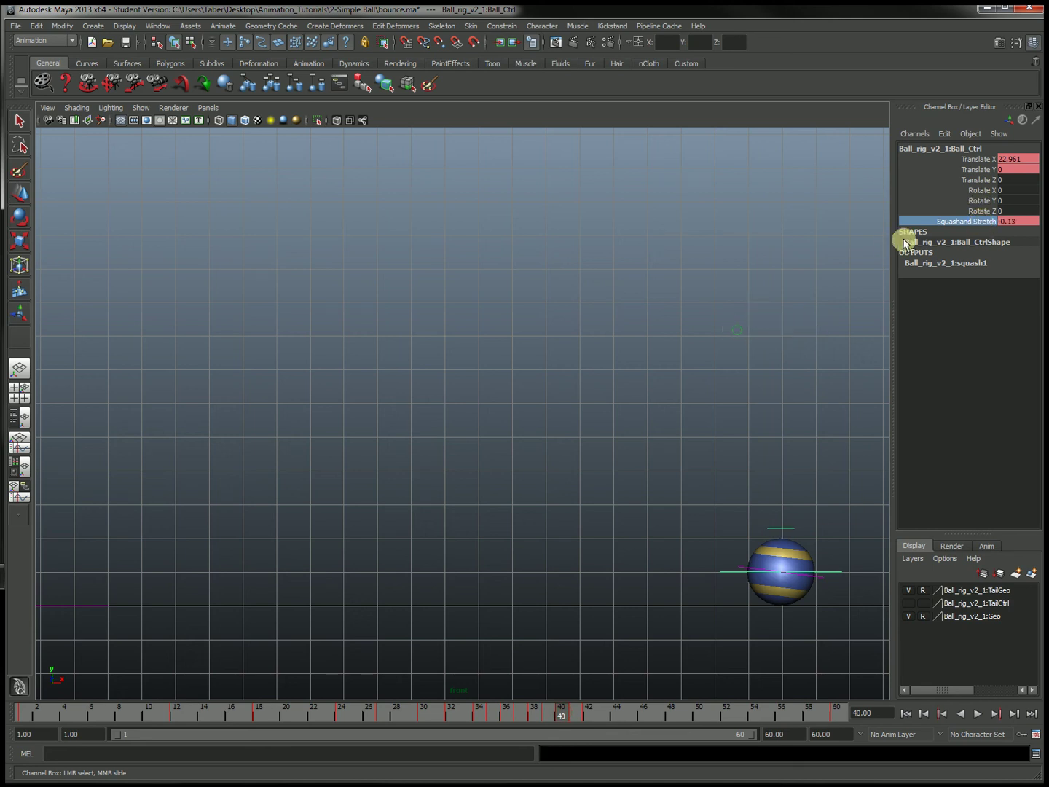
{"action": "right_click", "coordinate": [956, 222]}
{"action": "left_click", "coordinate": [953, 244]}
Play the animation from the first frame and inspect the ball's shape on frames 11 to 13 around the first contact
{"action": "left_click", "coordinate": [572, 717]}
{"action": "left_click", "coordinate": [592, 718]}
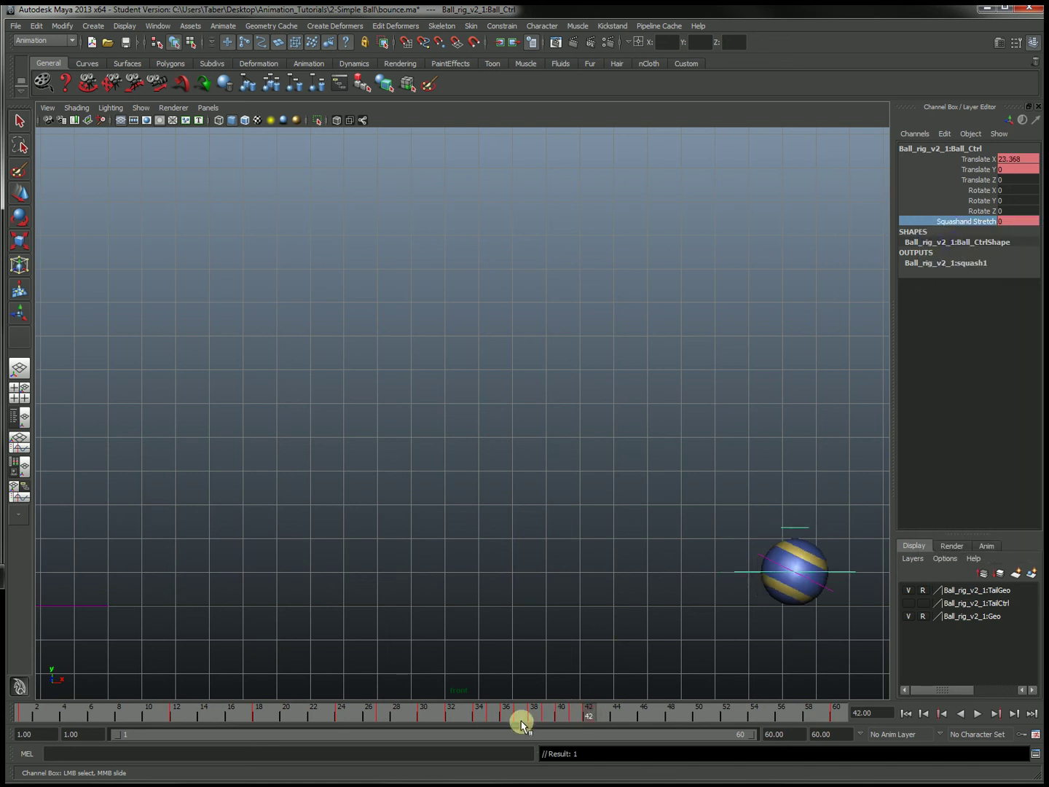
{"action": "left_click", "coordinate": [907, 715]}
{"action": "left_click", "coordinate": [978, 714]}
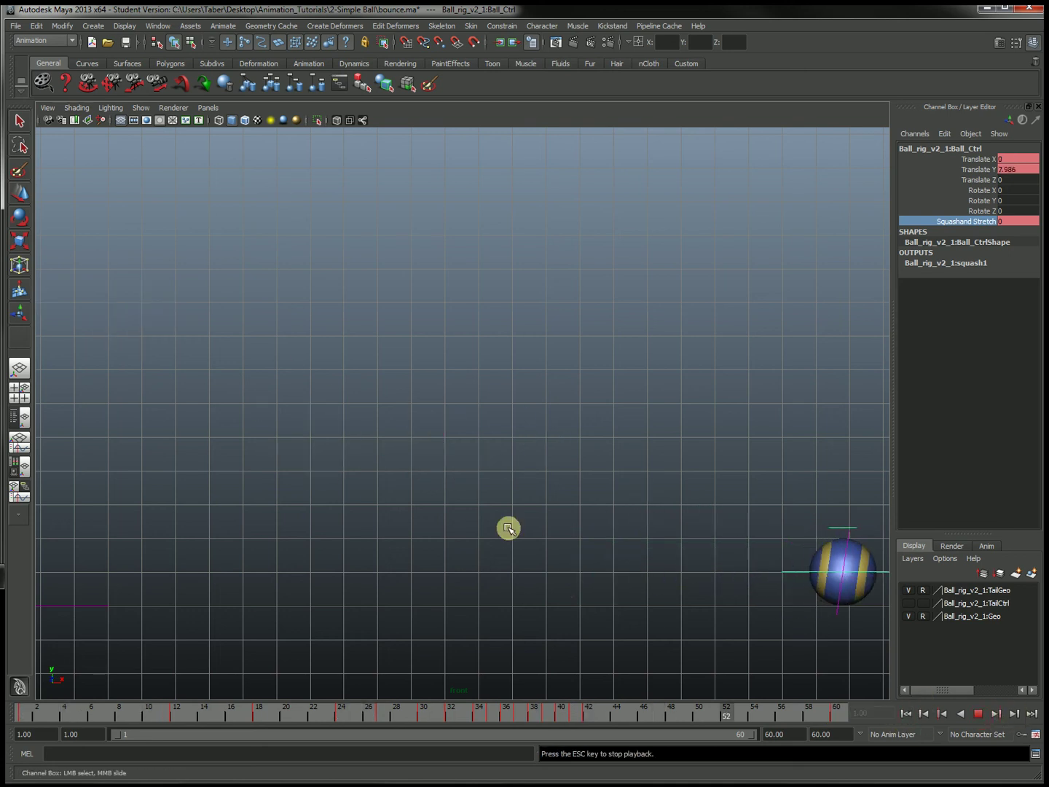
{"action": "left_click", "coordinate": [983, 715]}
{"action": "left_click_drag", "start_coordinate": [288, 719], "coordinate": [162, 713]}
{"action": "middle_click_drag", "start_coordinate": [363, 544], "coordinate": [396, 564], "text": "alt"}
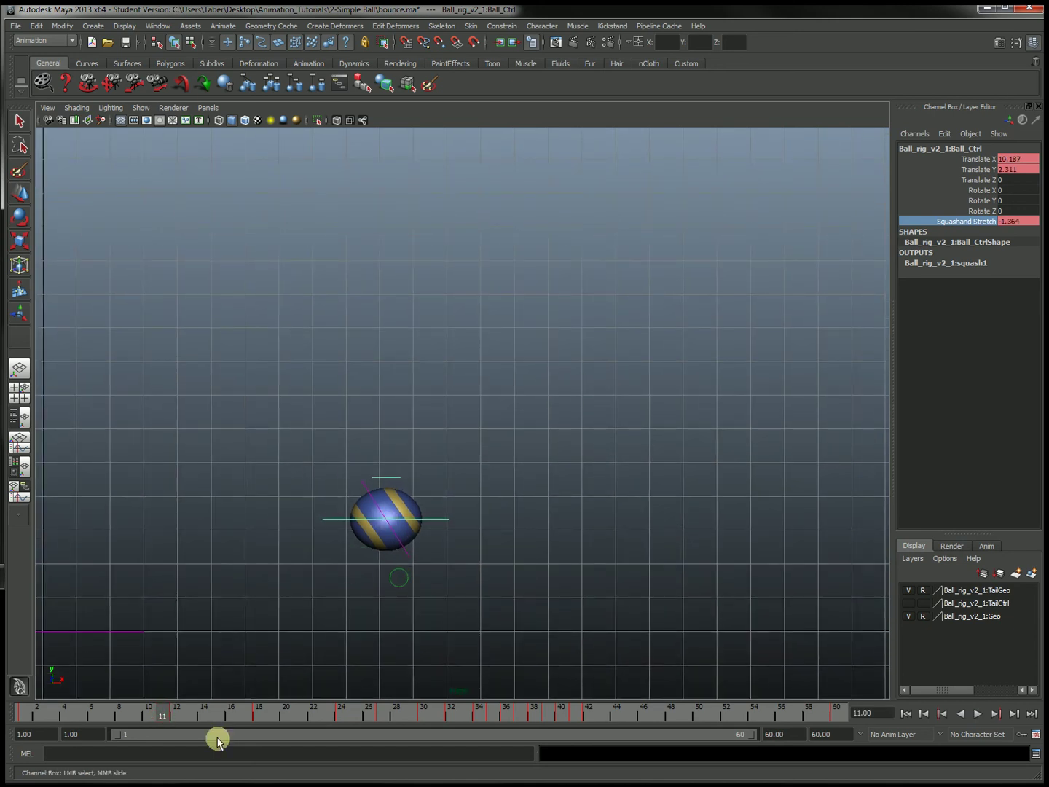
{"action": "left_click", "coordinate": [175, 714]}
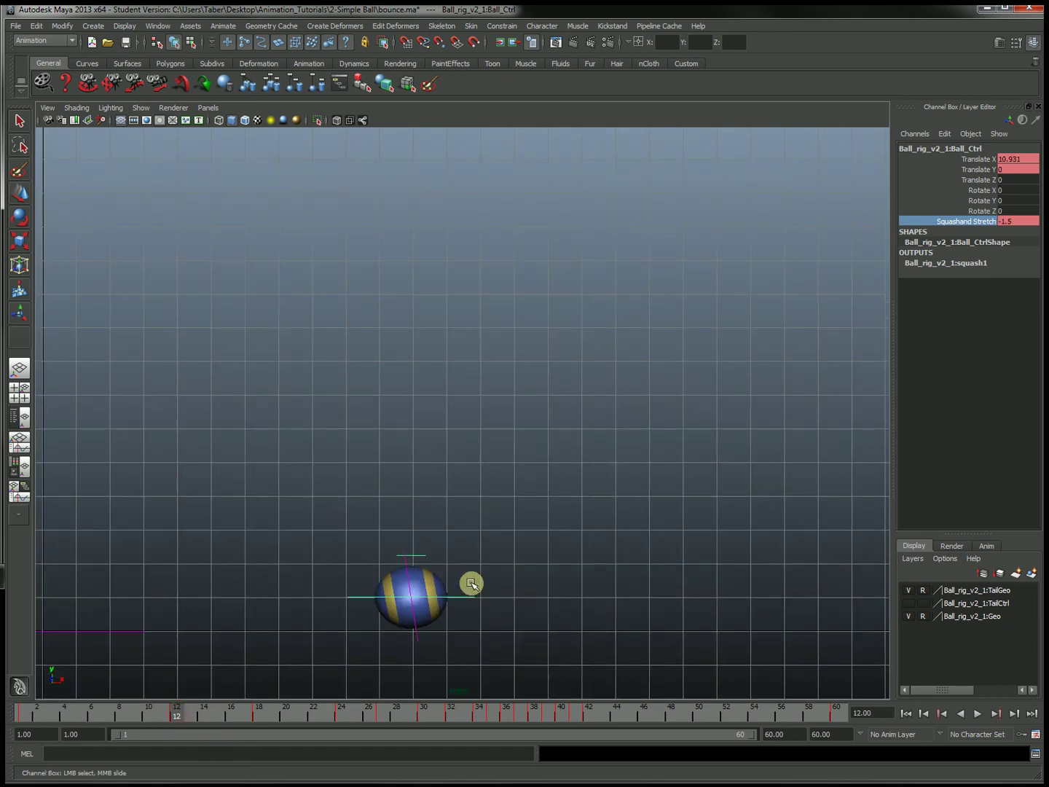
{"action": "middle_click_drag", "start_coordinate": [459, 584], "coordinate": [495, 585], "text": "alt"}
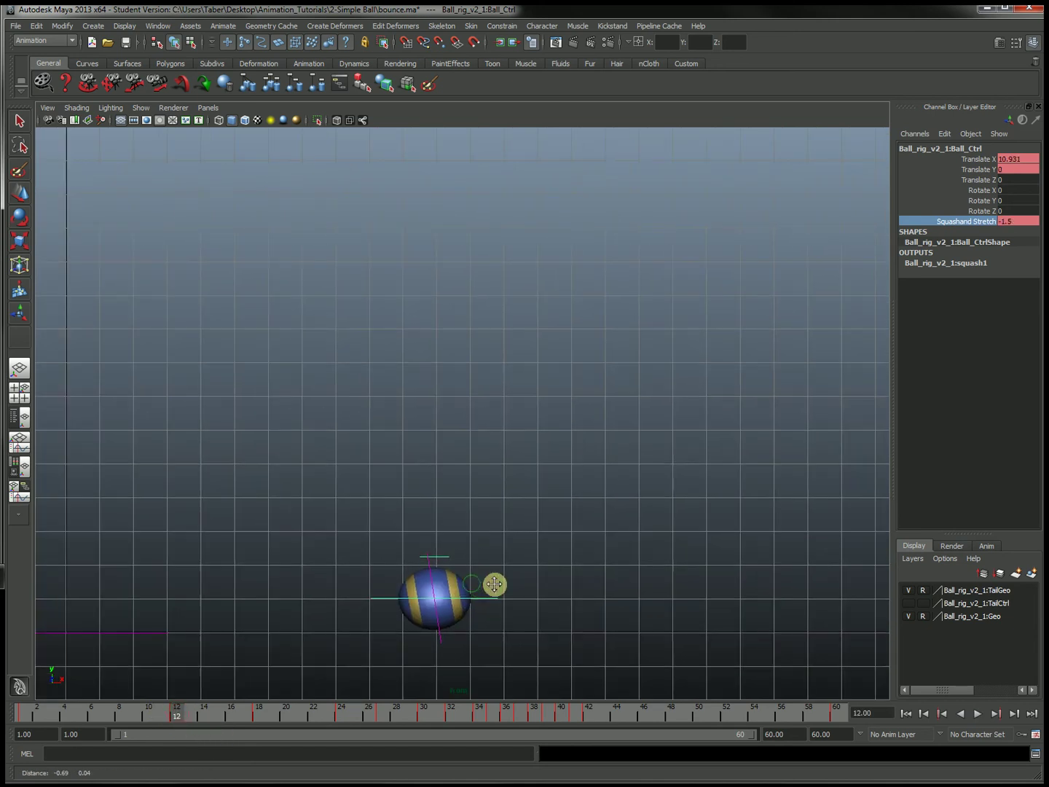
{"action": "left_click", "coordinate": [165, 713]}
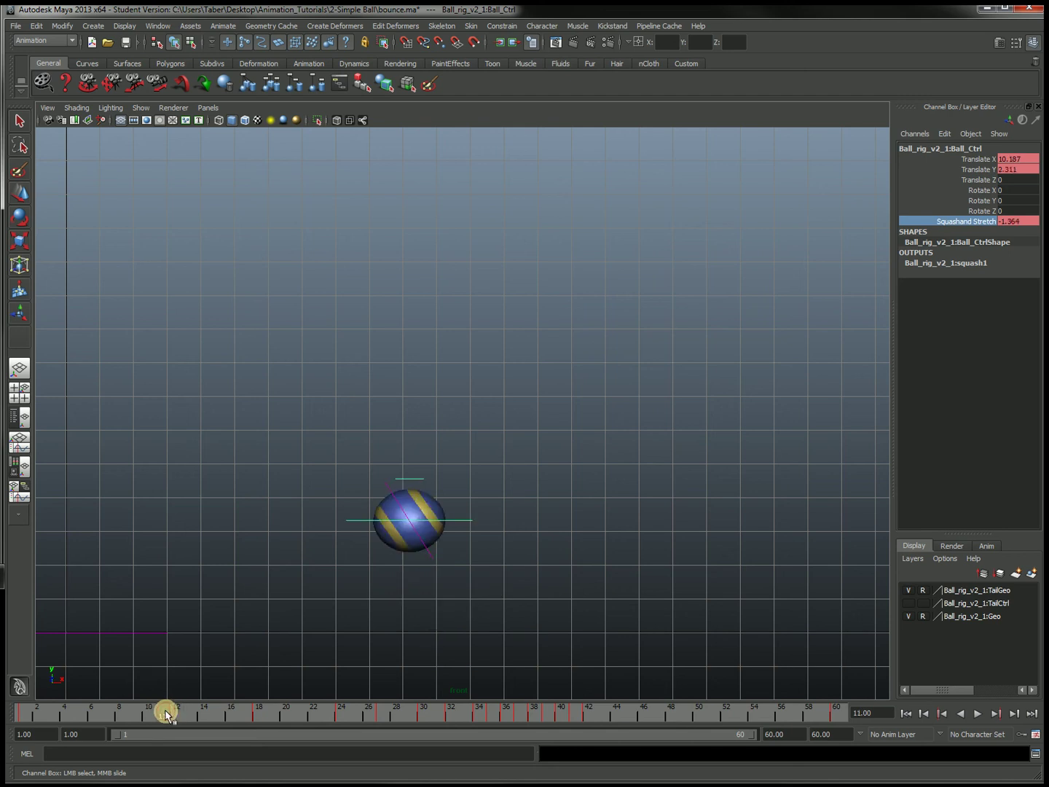
{"action": "left_click", "coordinate": [190, 712]}
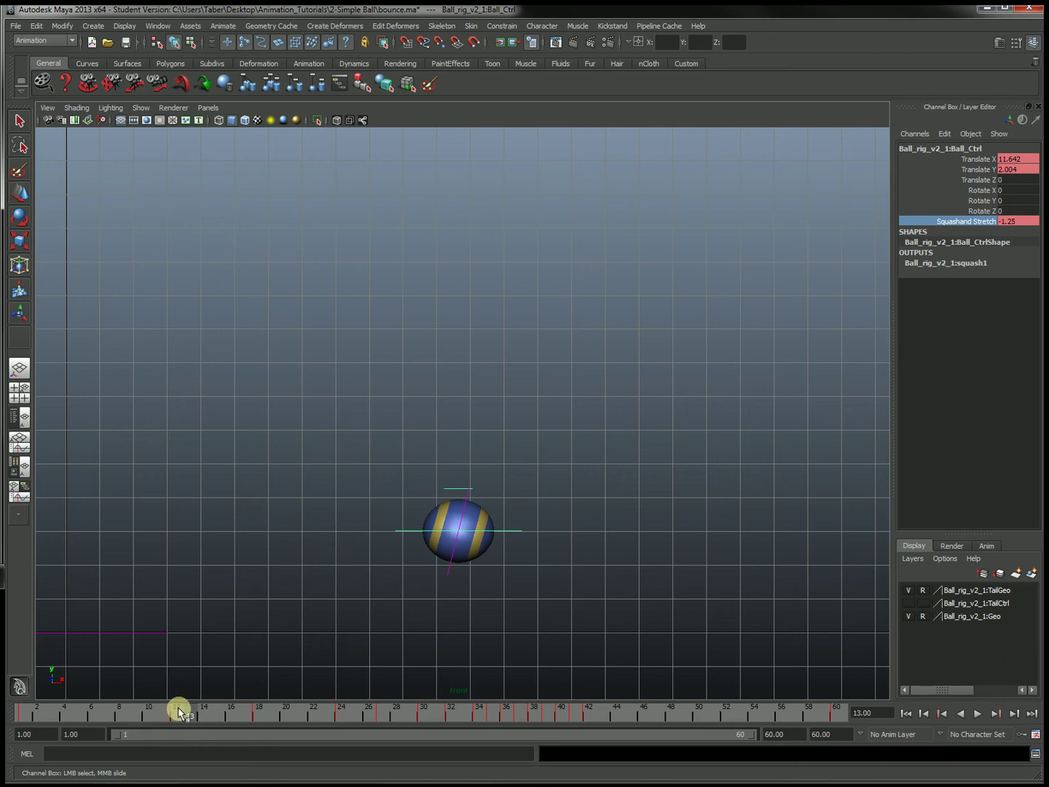
On frame 11, just before the first ground contact, stretch the ball to a Squash and Stretch value of 2.036 and key it
{"action": "left_click", "coordinate": [165, 713]}
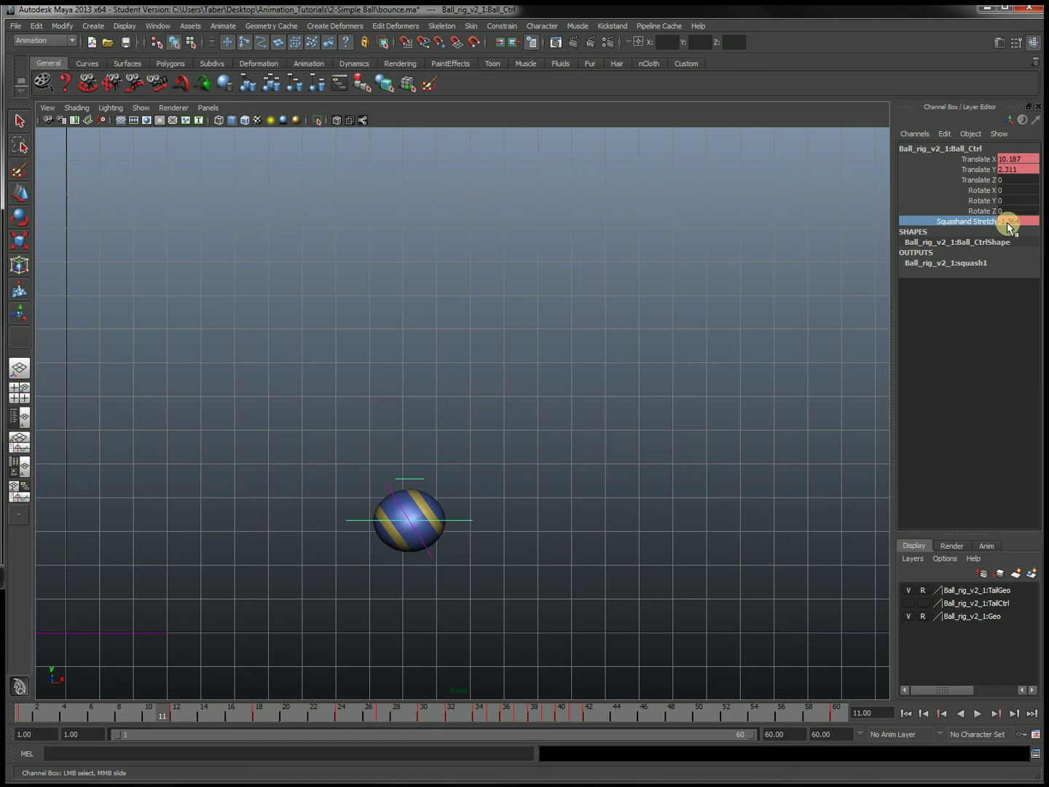
{"action": "middle_click_drag", "start_coordinate": [563, 514], "coordinate": [585, 514]}
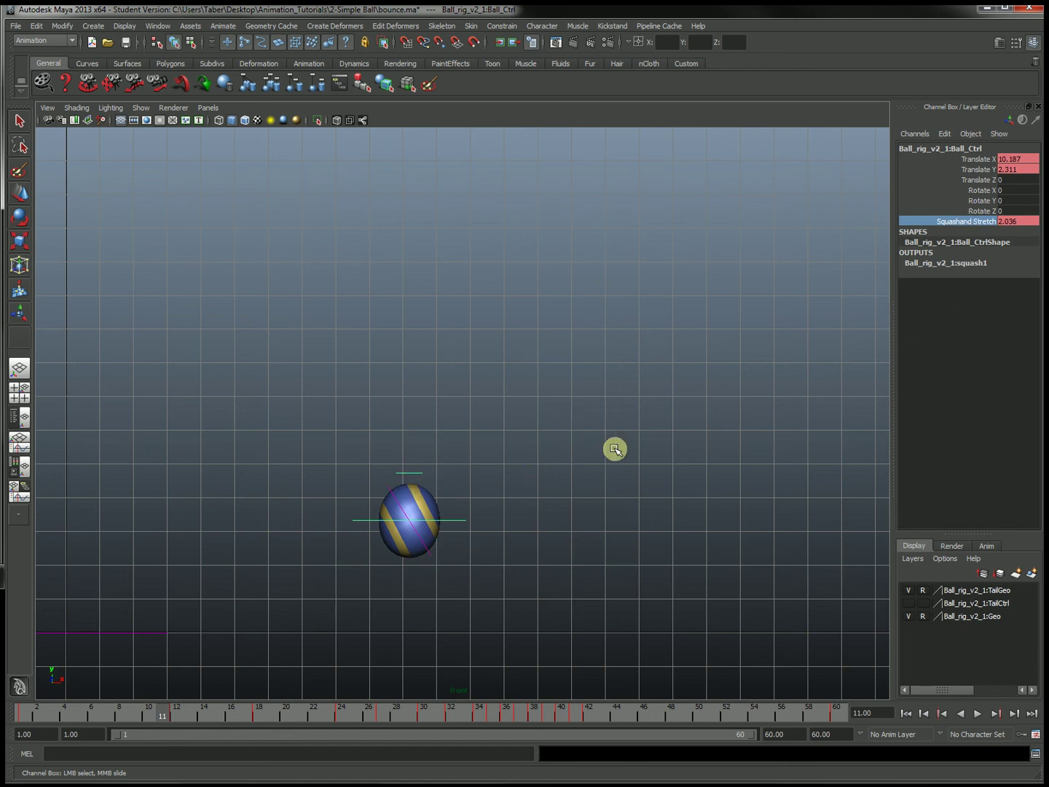
{"action": "right_click_drag", "start_coordinate": [955, 225], "coordinate": [955, 242]}
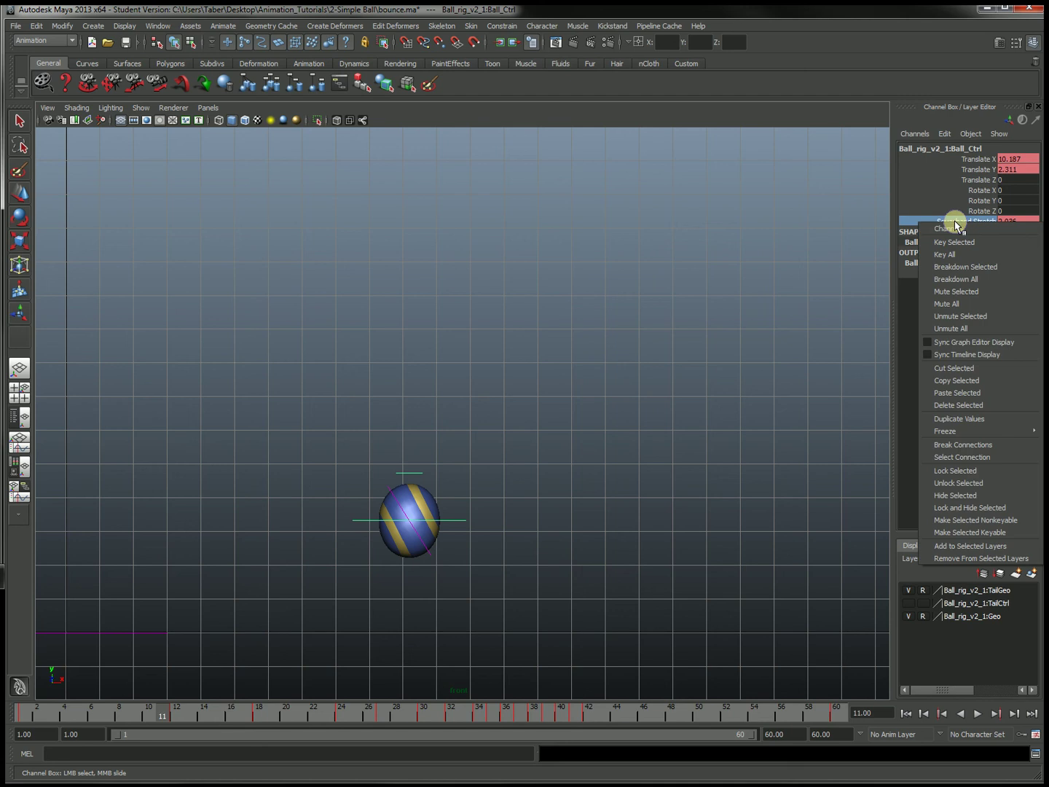
{"action": "left_click", "coordinate": [954, 243]}
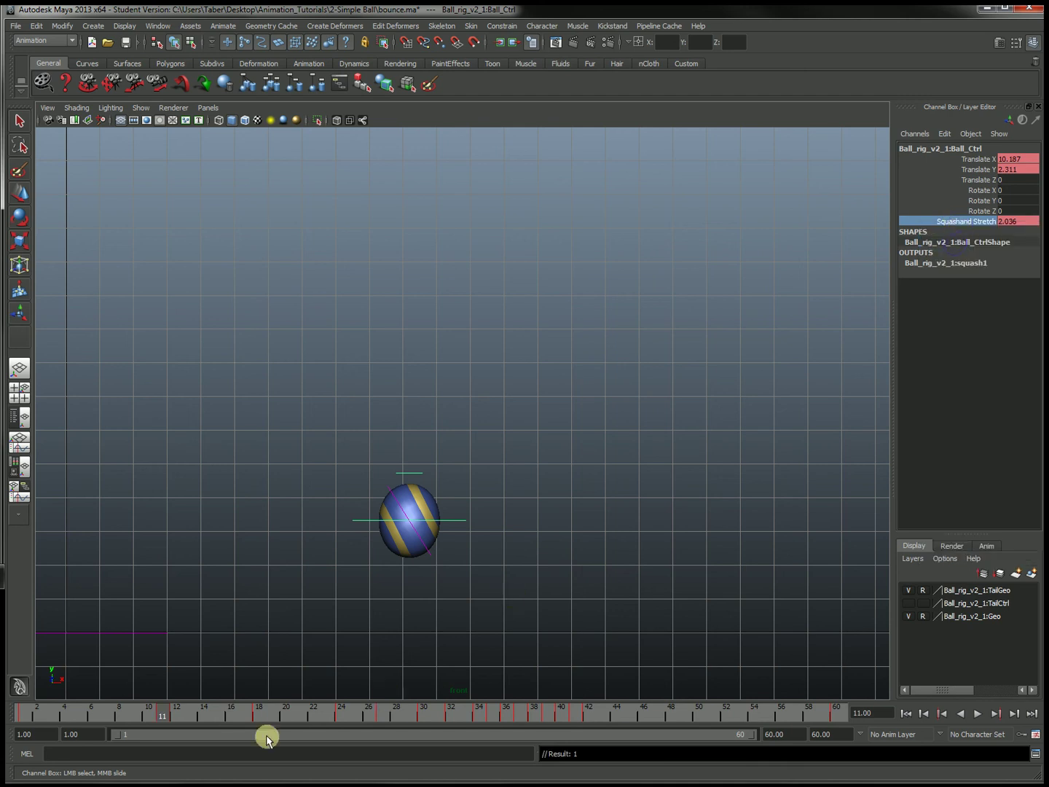
On frame 13, just after the first ground contact, set Squash and Stretch to 2.05 and key that channel
{"action": "left_click_drag", "start_coordinate": [163, 716], "coordinate": [188, 729]}
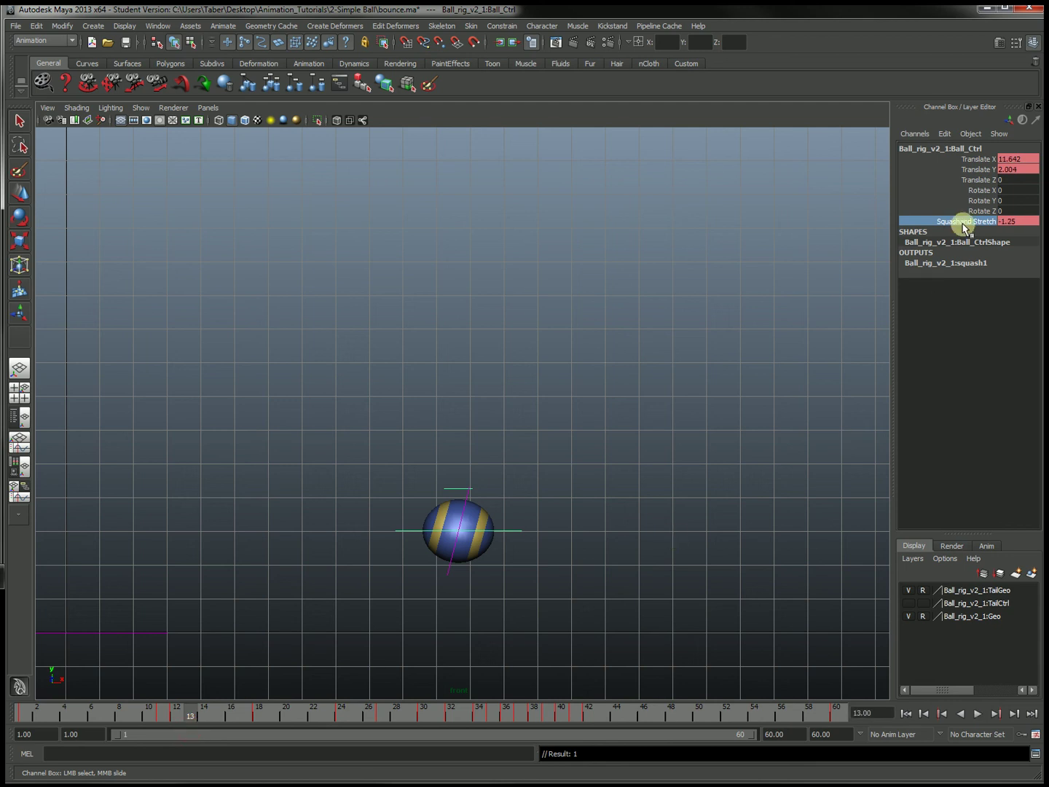
{"action": "middle_click_drag", "start_coordinate": [478, 377], "coordinate": [493, 378]}
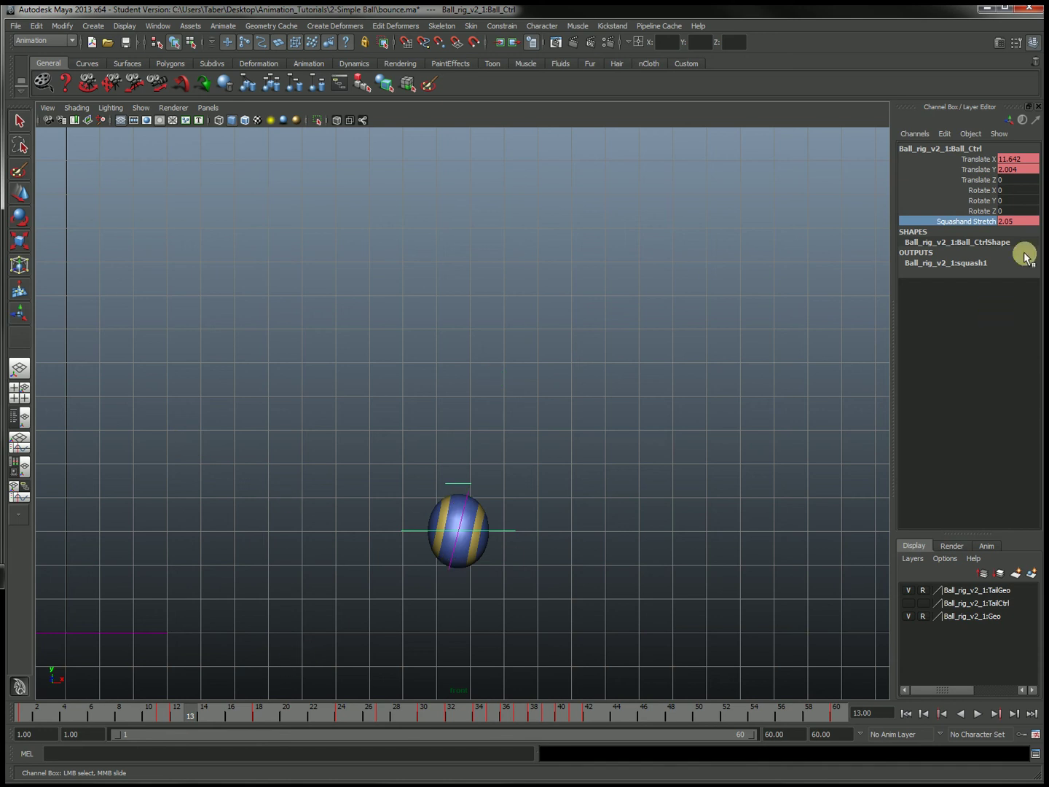
{"action": "right_click", "coordinate": [985, 221]}
{"action": "left_click", "coordinate": [983, 237]}
On frame 23, just before the second ground contact, set Squash and Stretch to 1.383 and key that channel
{"action": "left_click_drag", "start_coordinate": [259, 717], "coordinate": [333, 715]}
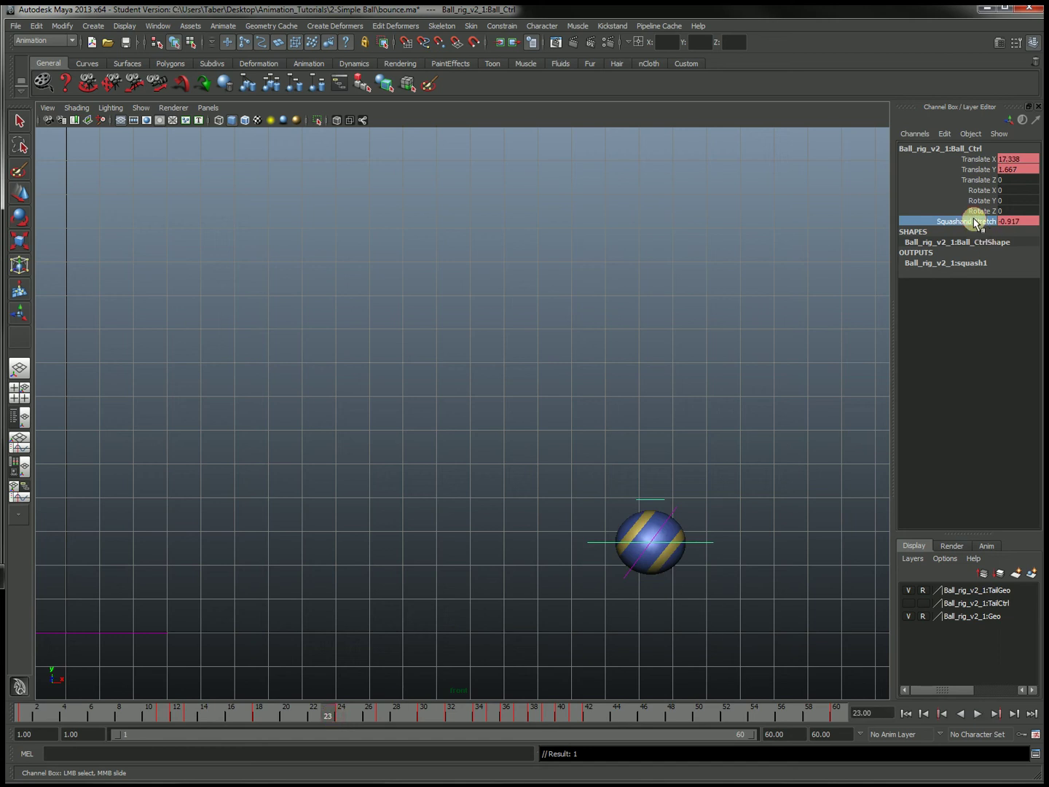
{"action": "middle_click_drag", "start_coordinate": [604, 390], "coordinate": [615, 388]}
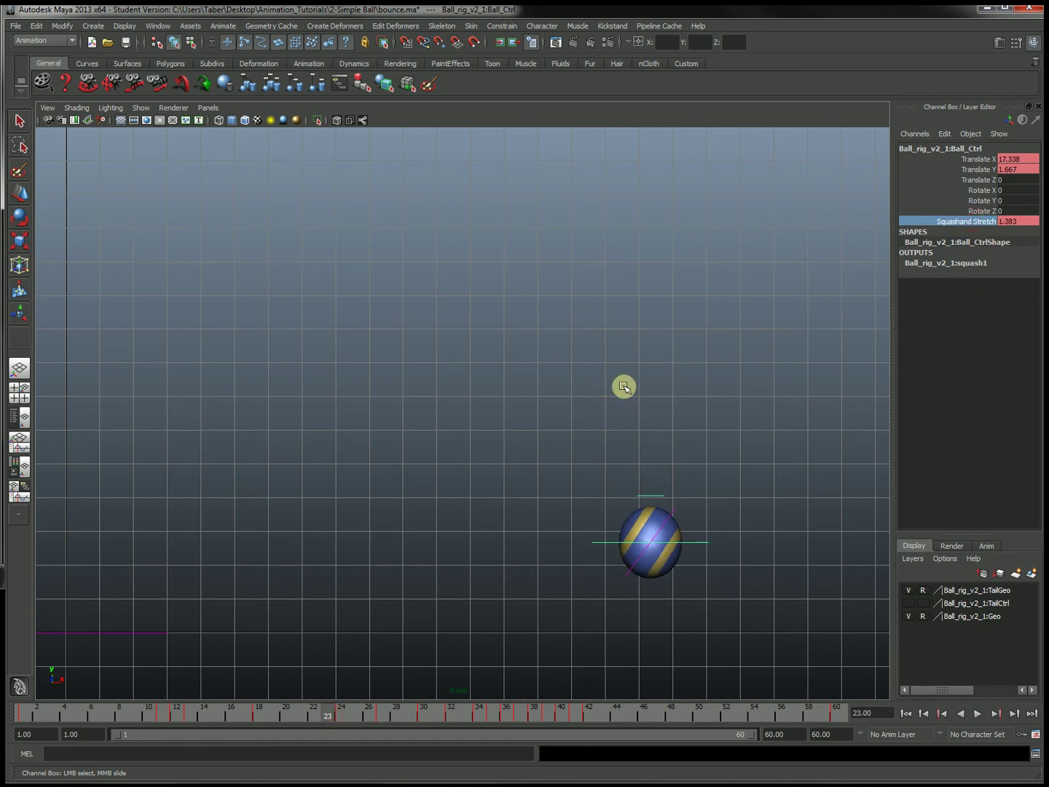
{"action": "right_click", "coordinate": [969, 222]}
{"action": "left_click", "coordinate": [969, 241]}
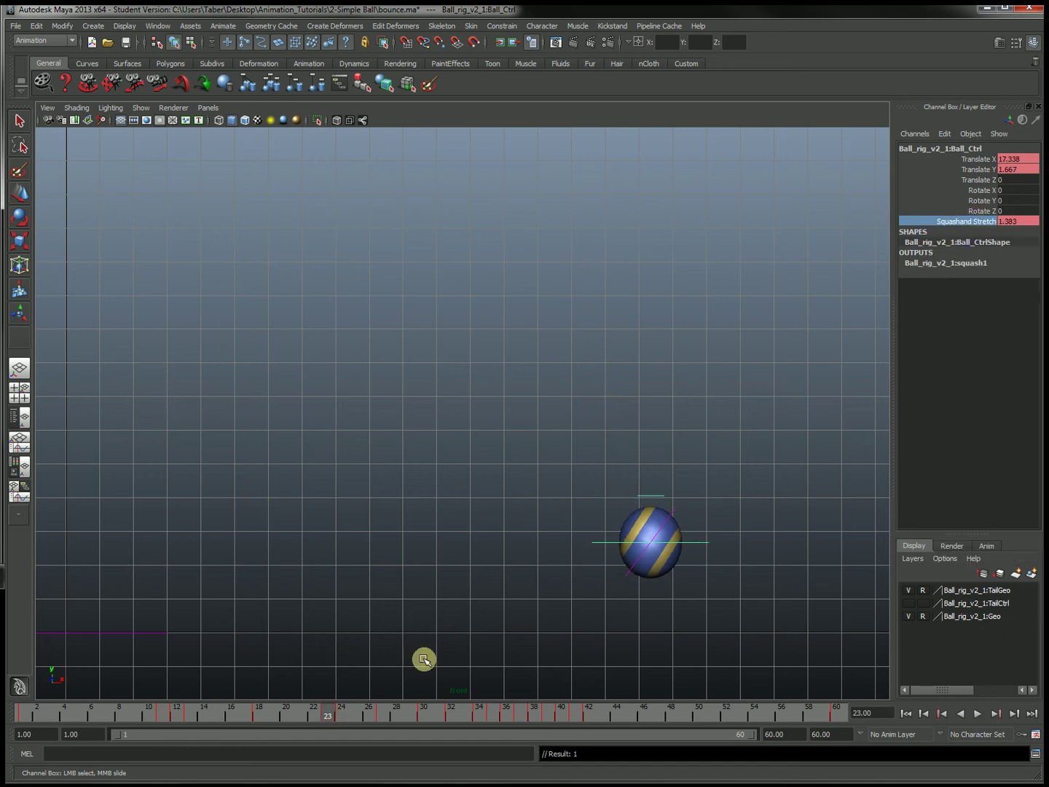
On frame 25, just after the second ground contact, set Squash and Stretch to 1.167 and key that channel
{"action": "left_click", "coordinate": [359, 714]}
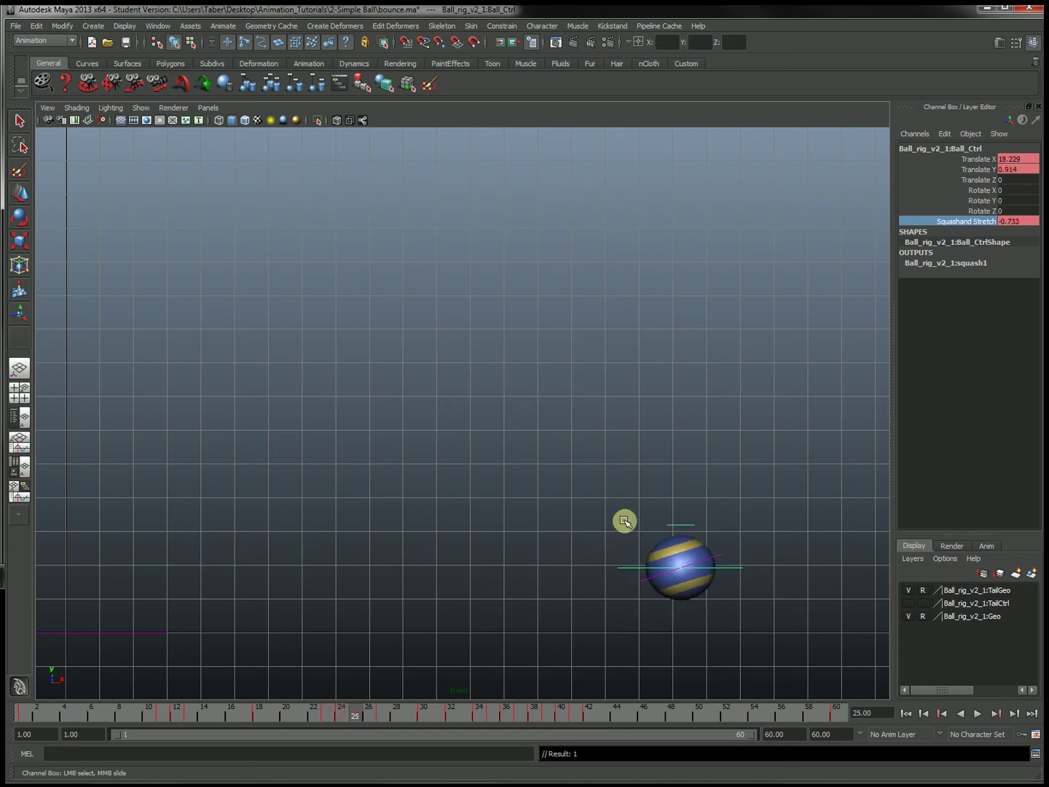
{"action": "middle_click_drag", "start_coordinate": [570, 436], "coordinate": [582, 435]}
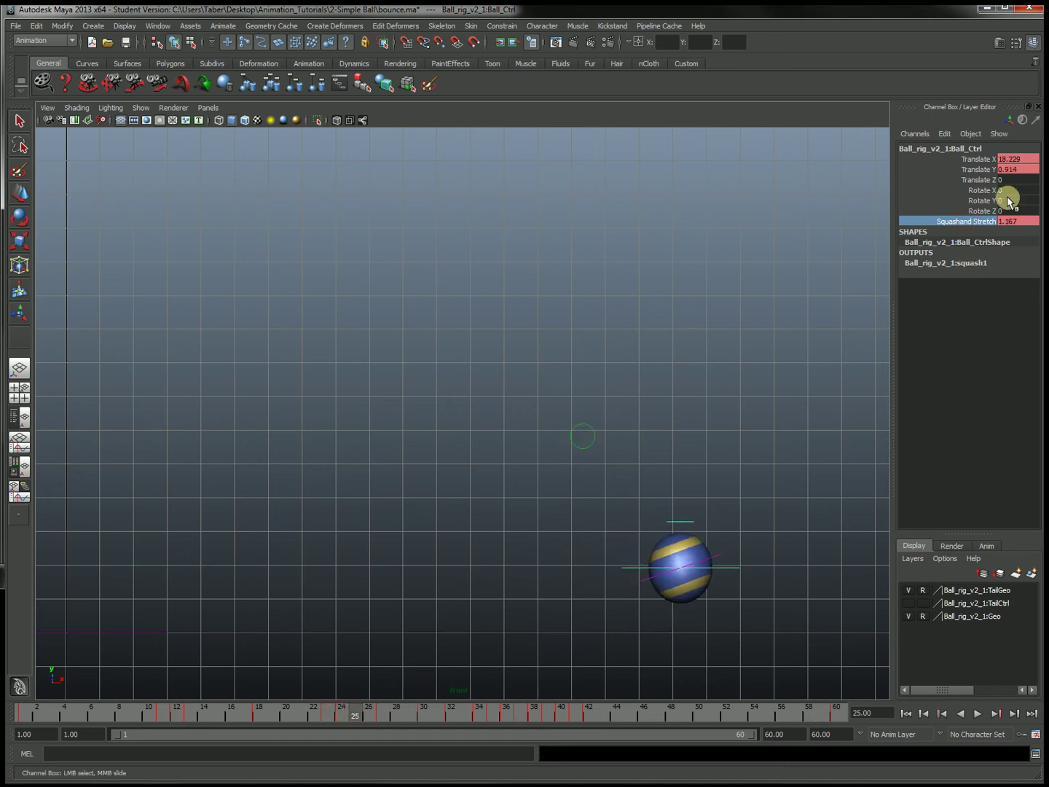
{"action": "right_click", "coordinate": [983, 221]}
{"action": "left_click", "coordinate": [977, 239]}
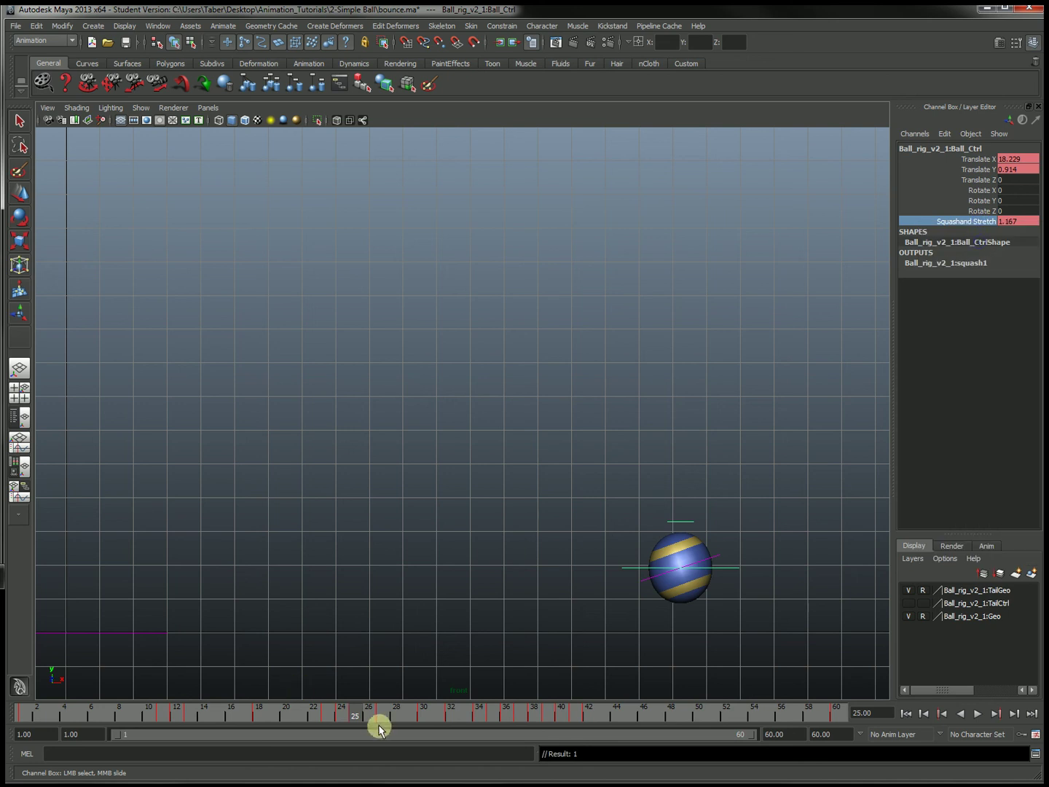
On frame 29, just before the third ground contact, set Squash and Stretch to 1.2 and key that channel
{"action": "mouse_move", "coordinate": [392, 720]}
{"action": "left_mouse_down"}
{"action": "mouse_move", "coordinate": [428, 712]}
{"action": "mouse_move", "coordinate": [410, 717]}
{"action": "left_mouse_up"}
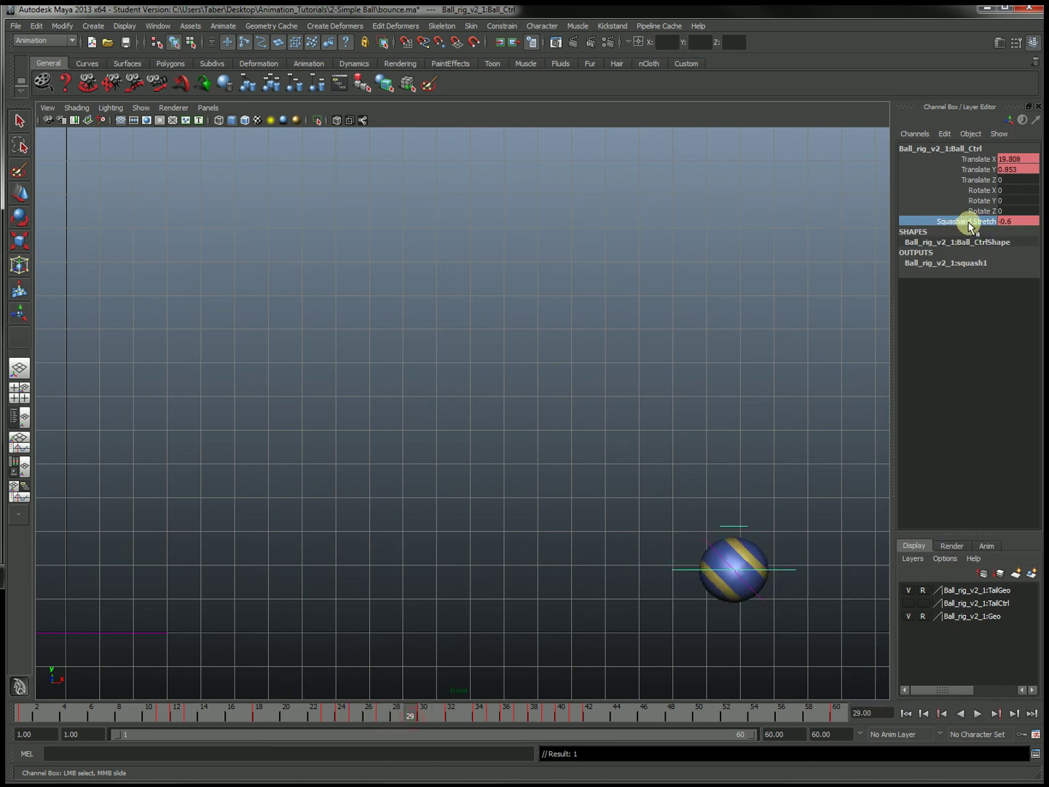
{"action": "middle_click_drag", "start_coordinate": [668, 379], "coordinate": [675, 376]}
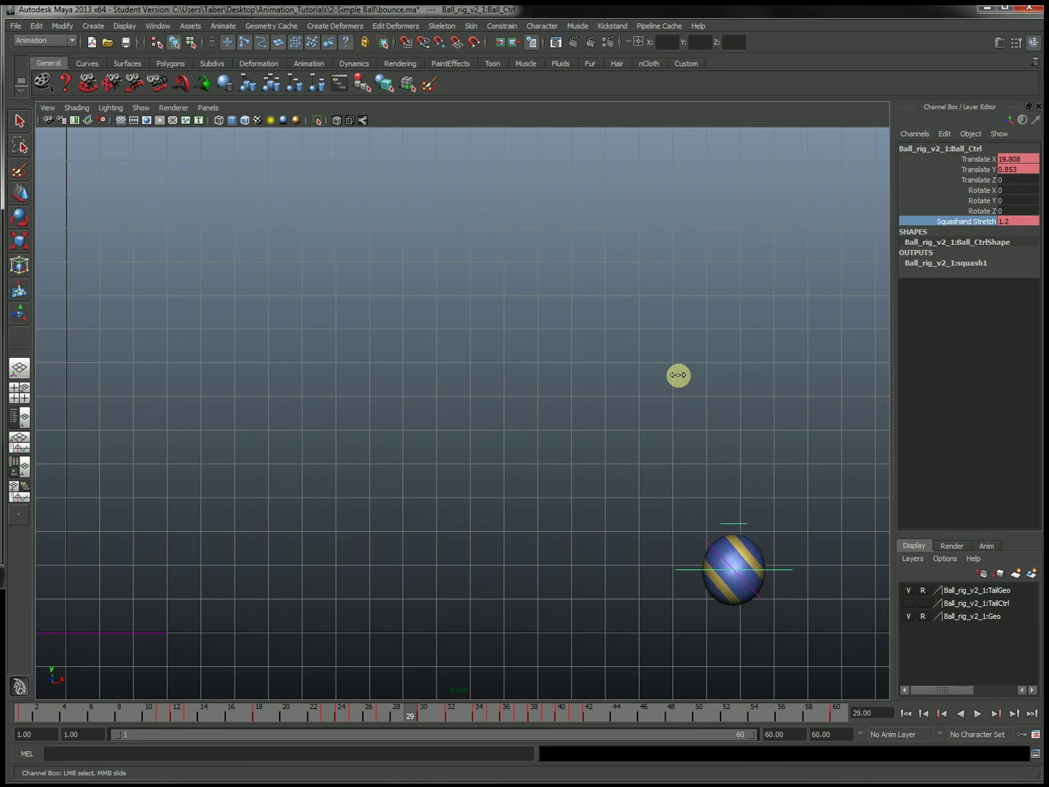
{"action": "right_click", "coordinate": [972, 221]}
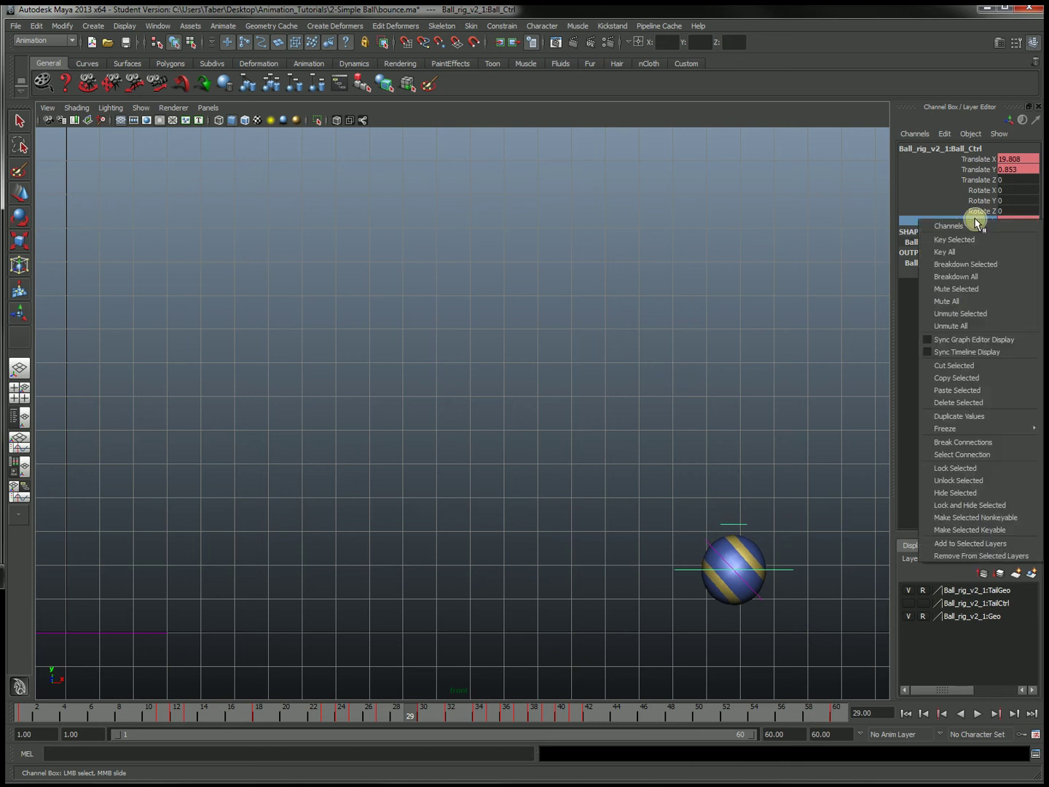
{"action": "left_click", "coordinate": [974, 239]}
On frame 31, just after the third ground contact, set Squash and Stretch to 0.65 and key that channel
{"action": "left_click_drag", "start_coordinate": [425, 720], "coordinate": [438, 714]}
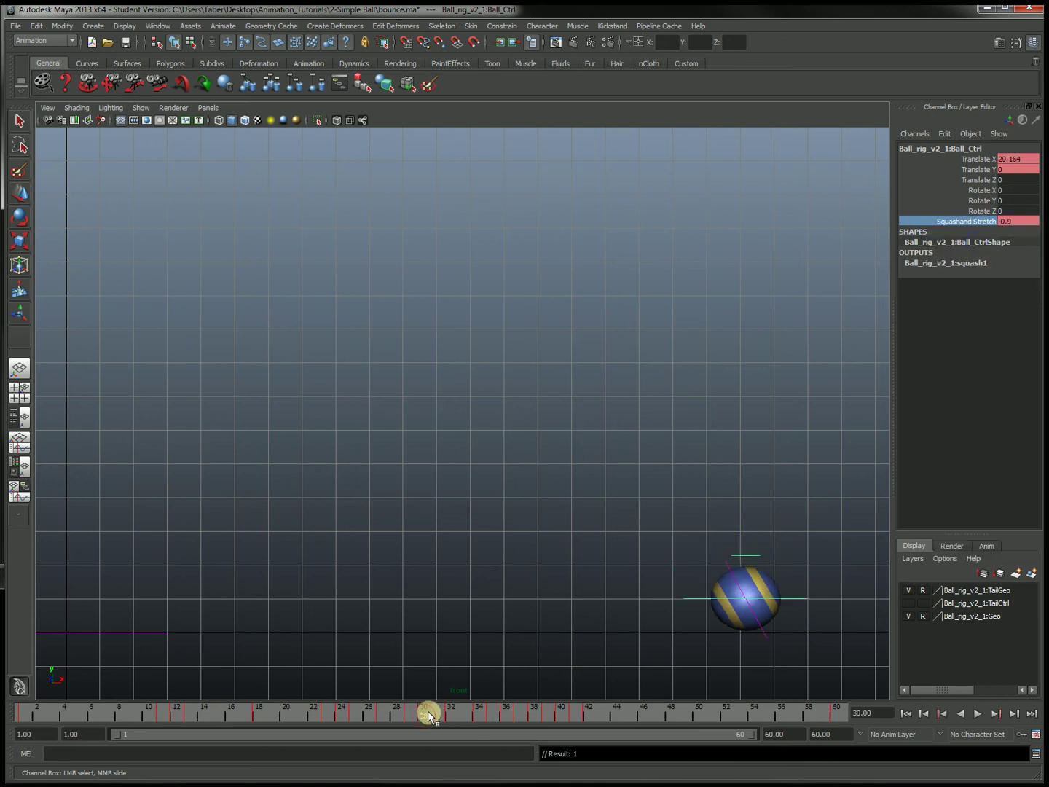
{"action": "left_click", "coordinate": [979, 220]}
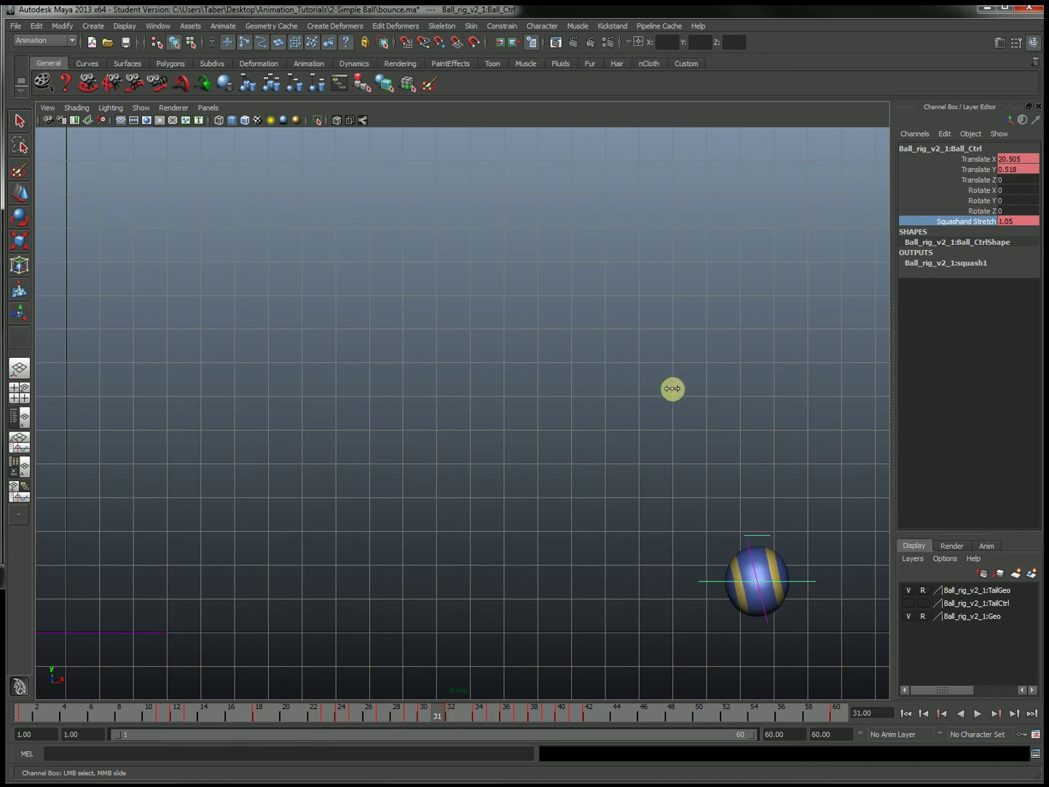
{"action": "right_click", "coordinate": [976, 224]}
{"action": "left_click", "coordinate": [954, 244]}
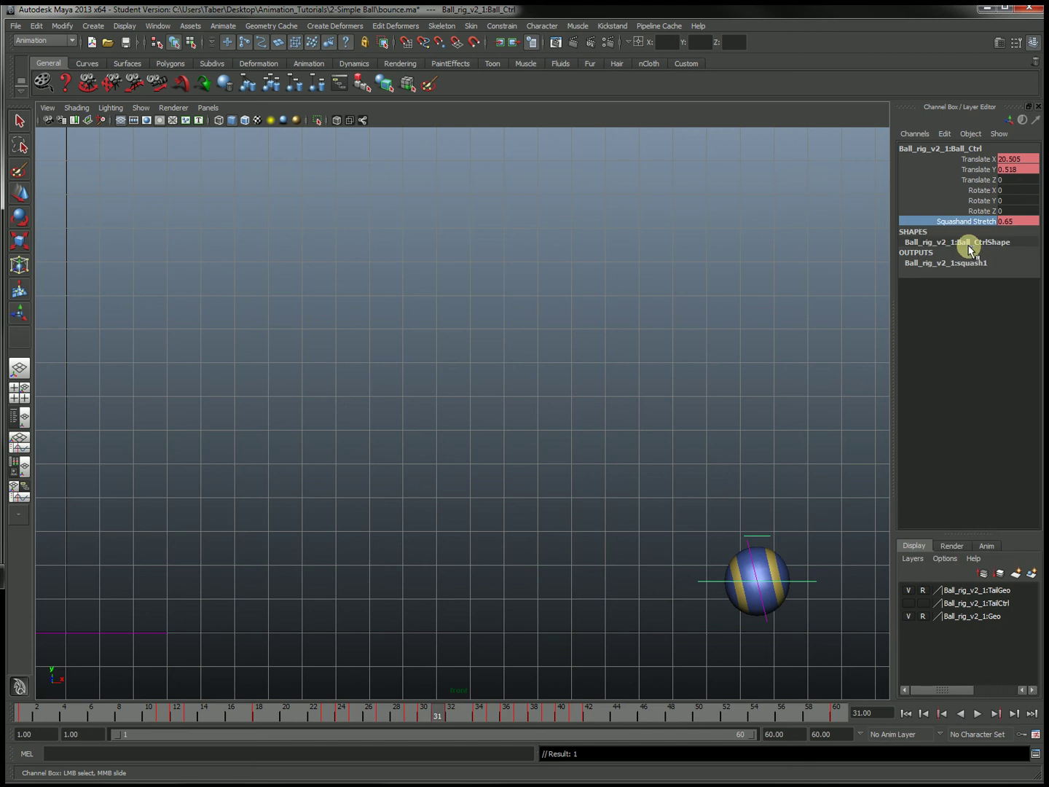
On frame 33, just before the fourth ground contact, set Squash and Stretch to 0.755 and key that channel
{"action": "left_click", "coordinate": [451, 715]}
{"action": "mouse_move", "coordinate": [467, 714]}
{"action": "left_mouse_down"}
{"action": "mouse_move", "coordinate": [480, 713]}
{"action": "mouse_move", "coordinate": [465, 715]}
{"action": "left_mouse_up"}
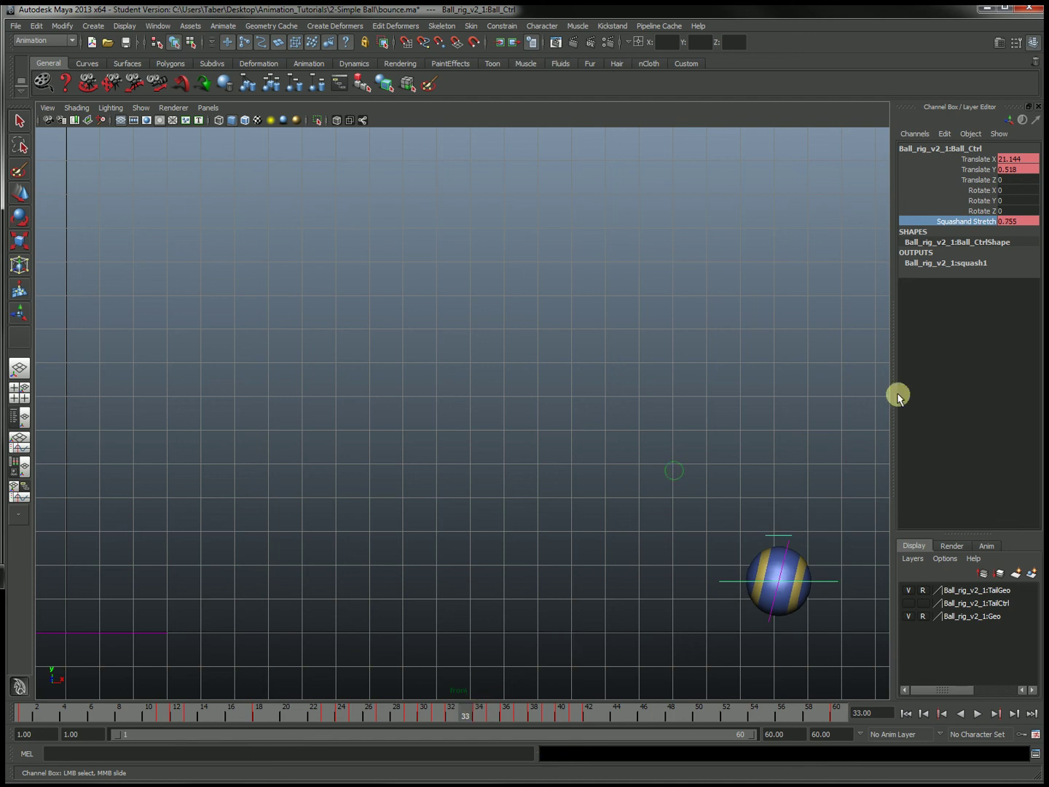
{"action": "right_click", "coordinate": [963, 222]}
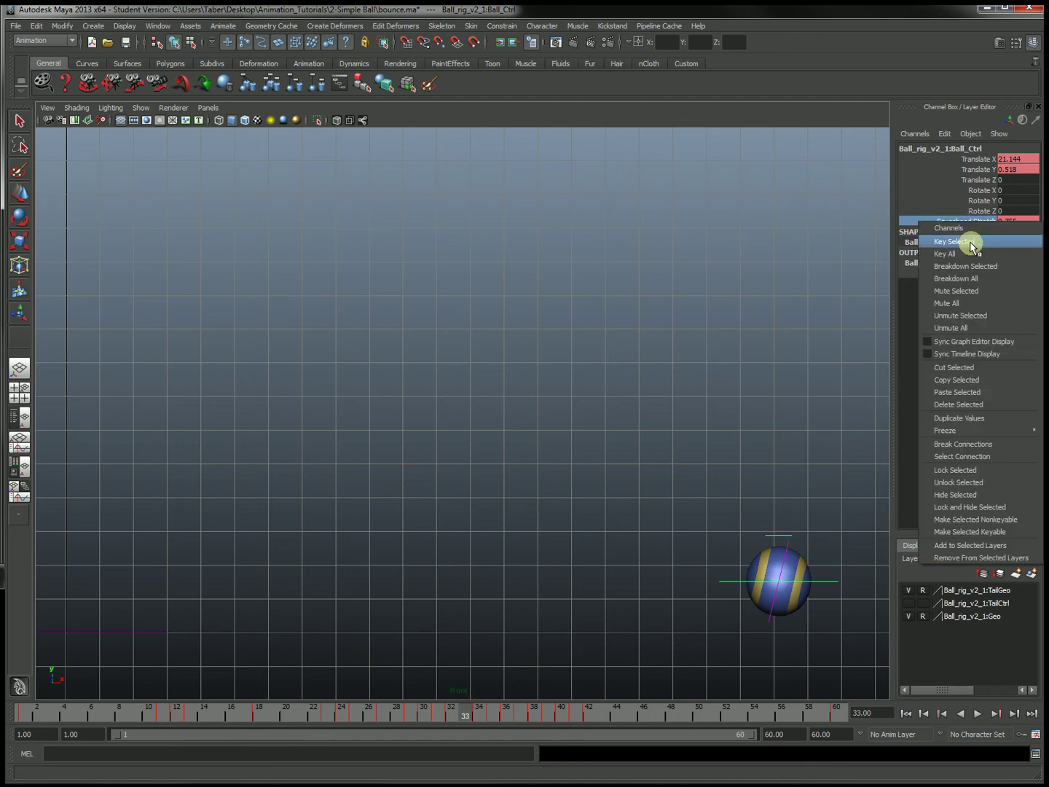
{"action": "left_click", "coordinate": [972, 243]}
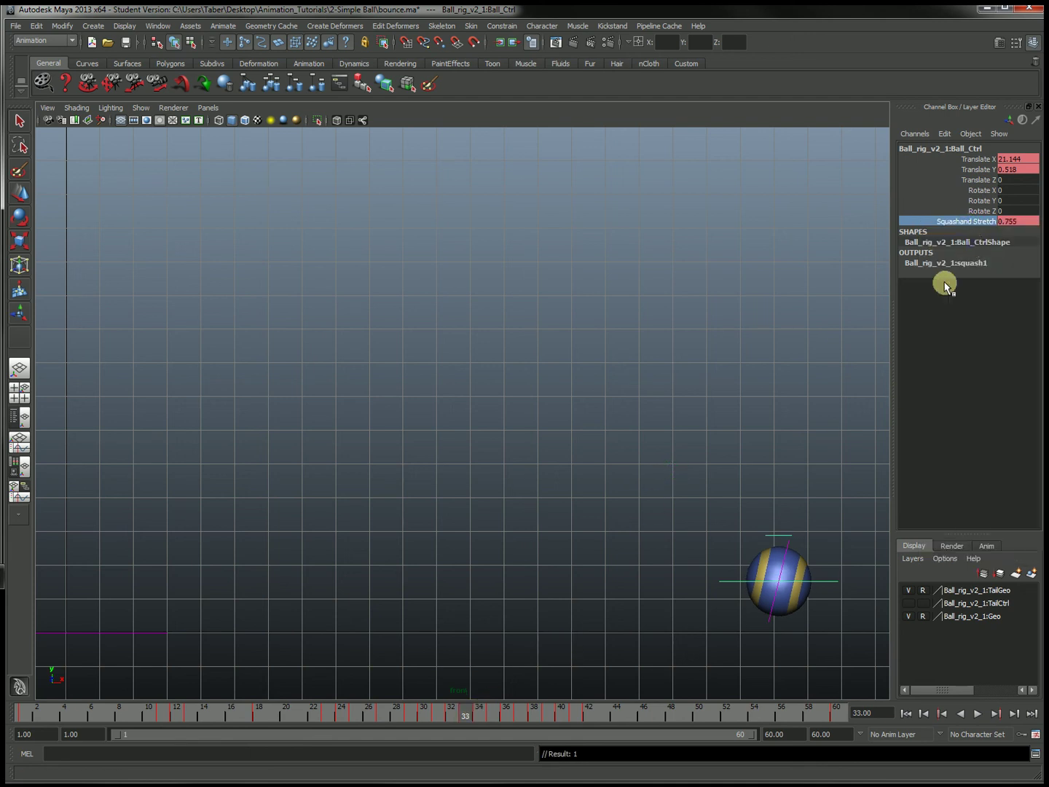
Examine the ball's shape around frames 35 and 36, and review the whole animation by playing it from the first frame
{"action": "left_click_drag", "start_coordinate": [479, 714], "coordinate": [493, 720]}
{"action": "left_click", "coordinate": [494, 717]}
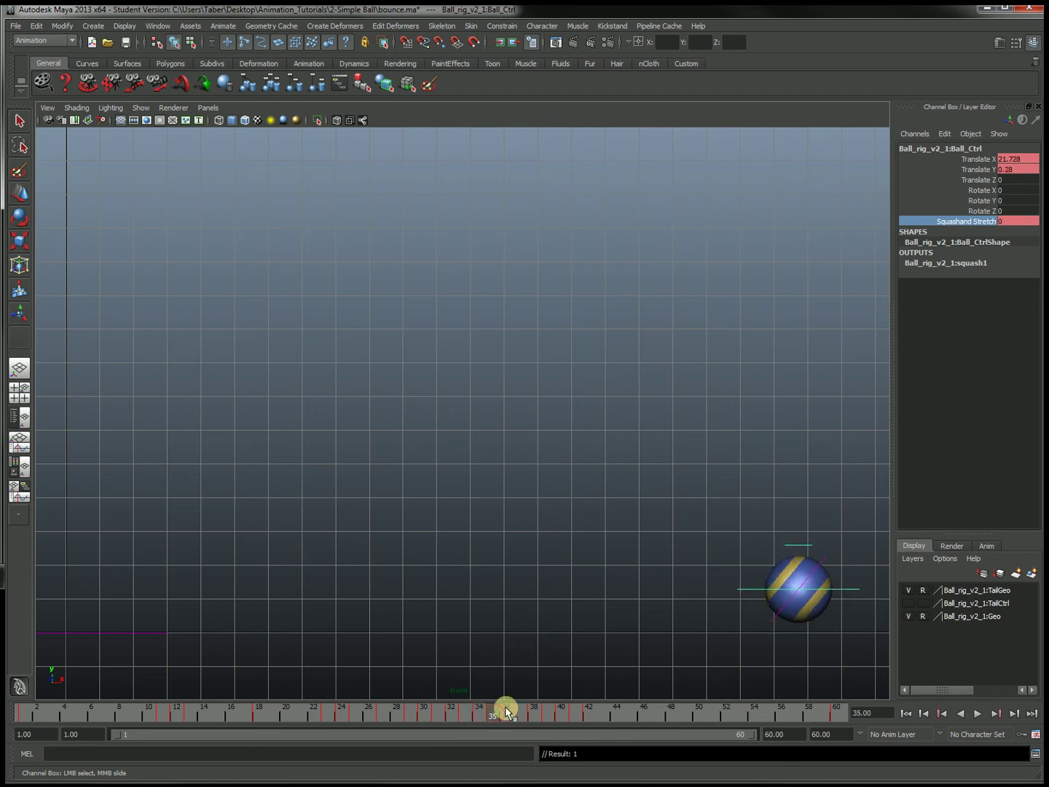
{"action": "left_click", "coordinate": [507, 711]}
{"action": "left_click", "coordinate": [494, 715]}
{"action": "left_click", "coordinate": [506, 711]}
{"action": "left_click", "coordinate": [496, 714]}
{"action": "left_click_drag", "start_coordinate": [511, 714], "coordinate": [13, 712]}
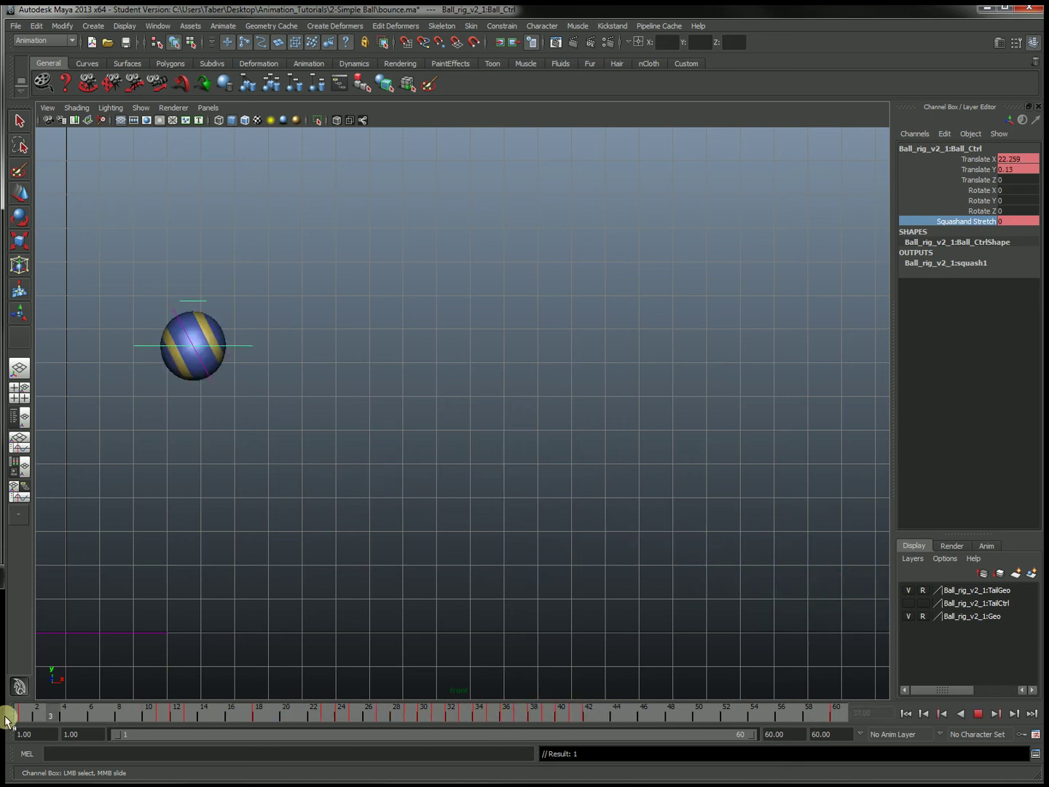
{"action": "left_click", "coordinate": [977, 714]}
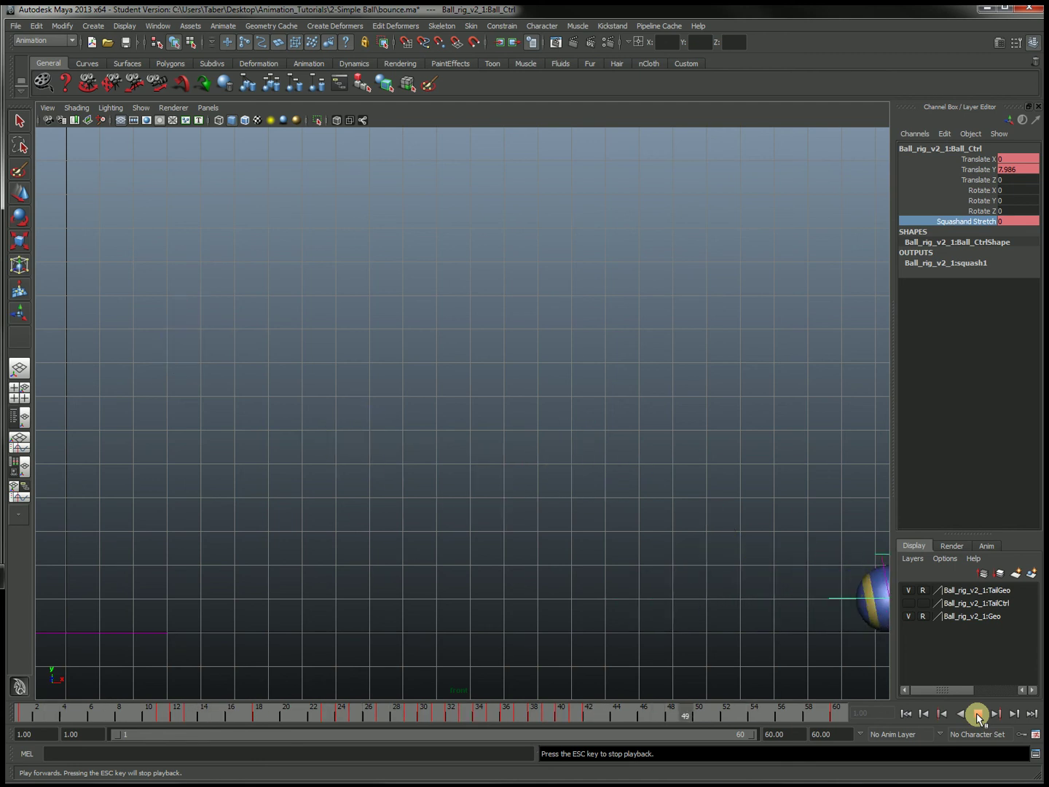
{"action": "left_click", "coordinate": [978, 718]}
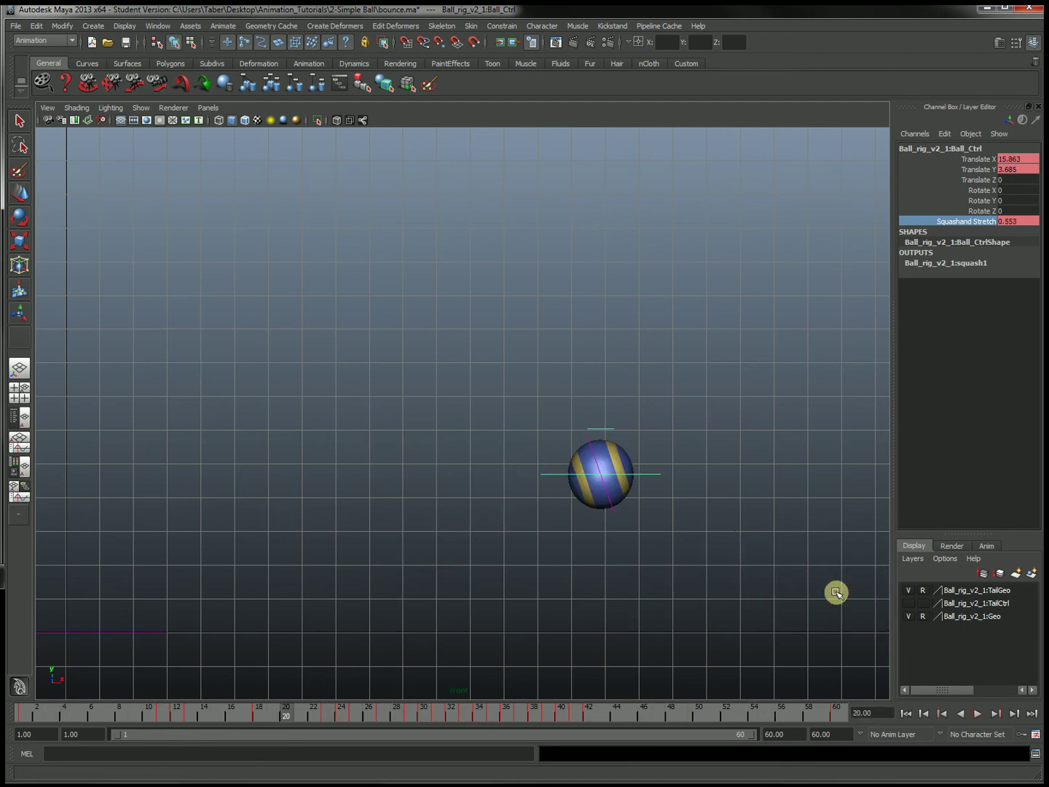
Inspect the channels of the Squash_Stretch_Angle and Ball_Ctrl controls, and review the ball's motion from frame 1 to the contact on frame 12
{"action": "key", "text": "w"}
{"action": "left_click", "coordinate": [630, 392]}
{"action": "left_click", "coordinate": [601, 433]}
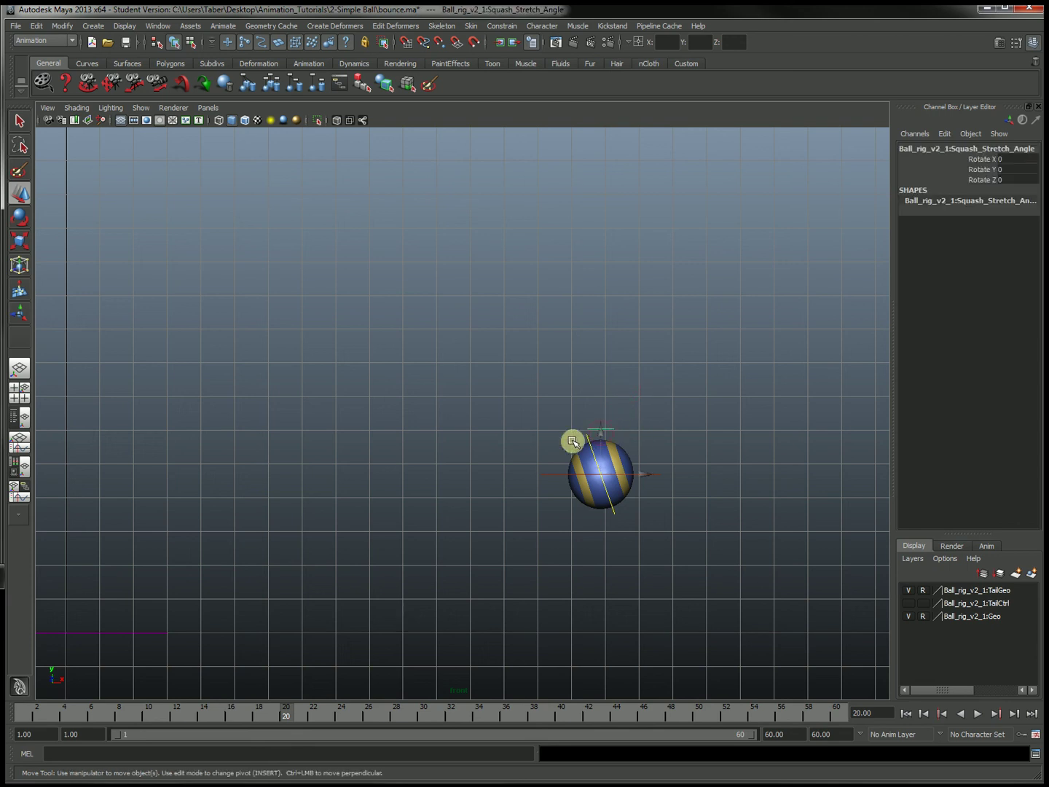
{"action": "left_click", "coordinate": [679, 452]}
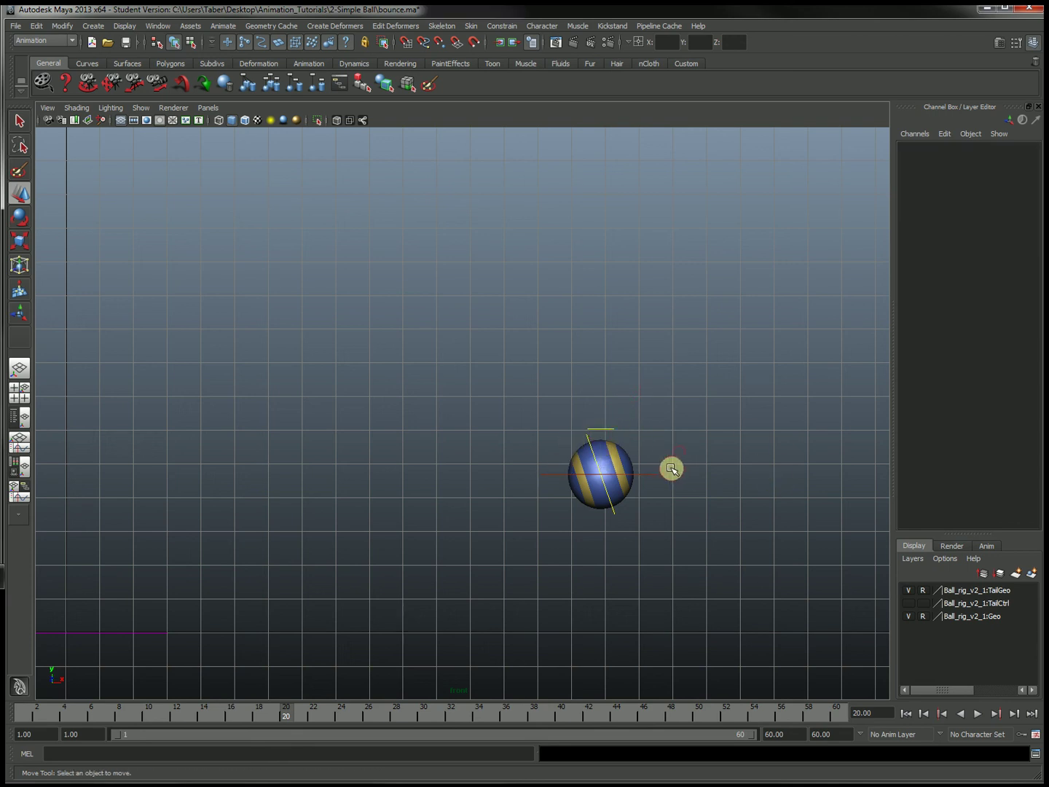
{"action": "left_click", "coordinate": [655, 478]}
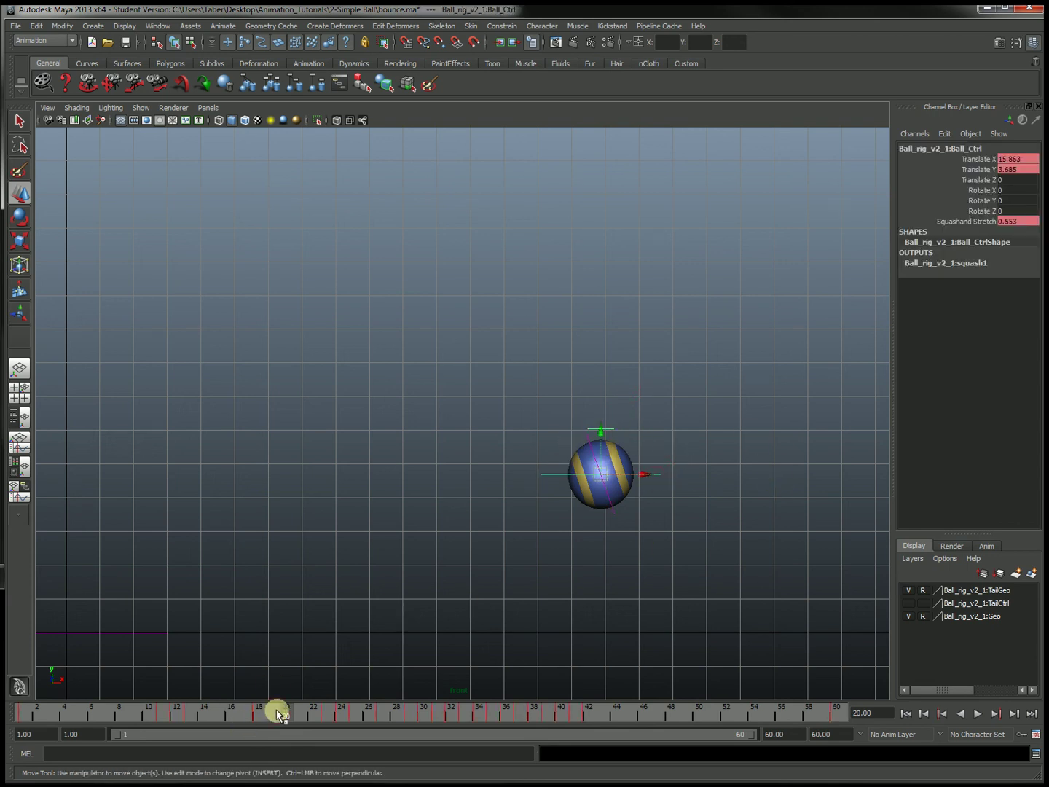
{"action": "key", "text": "alt+v"}
{"action": "left_click", "coordinate": [24, 720]}
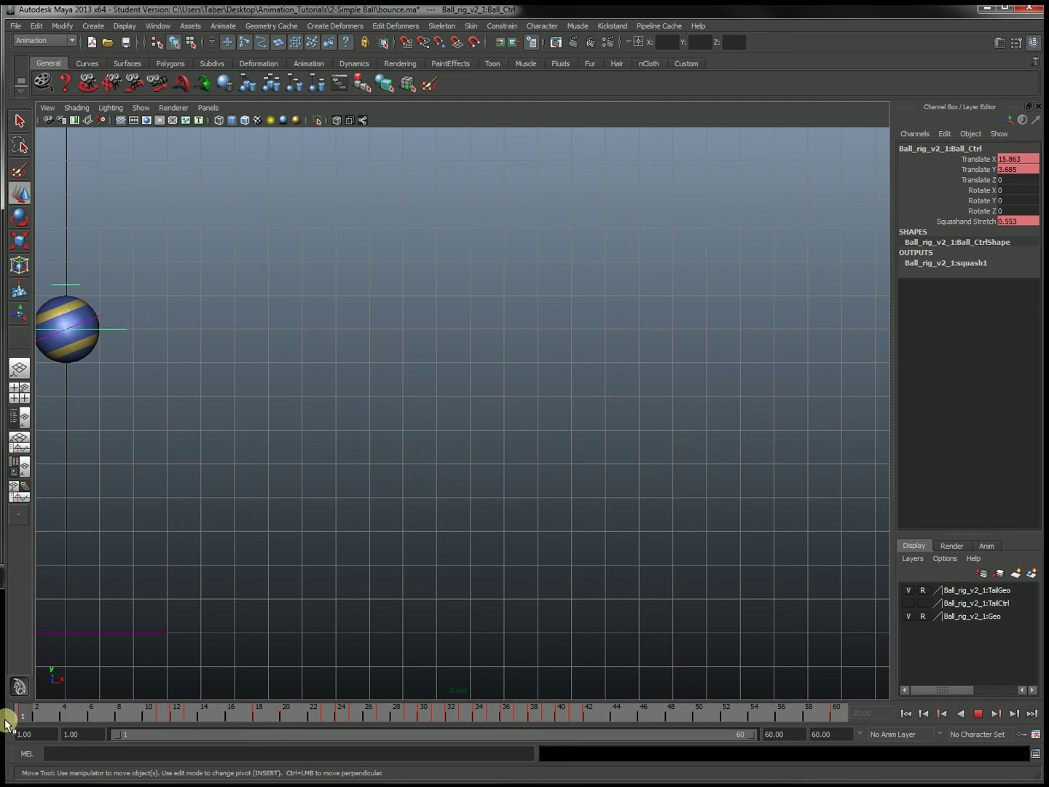
{"action": "left_click", "coordinate": [63, 718]}
{"action": "left_click_drag", "start_coordinate": [63, 718], "coordinate": [177, 721]}
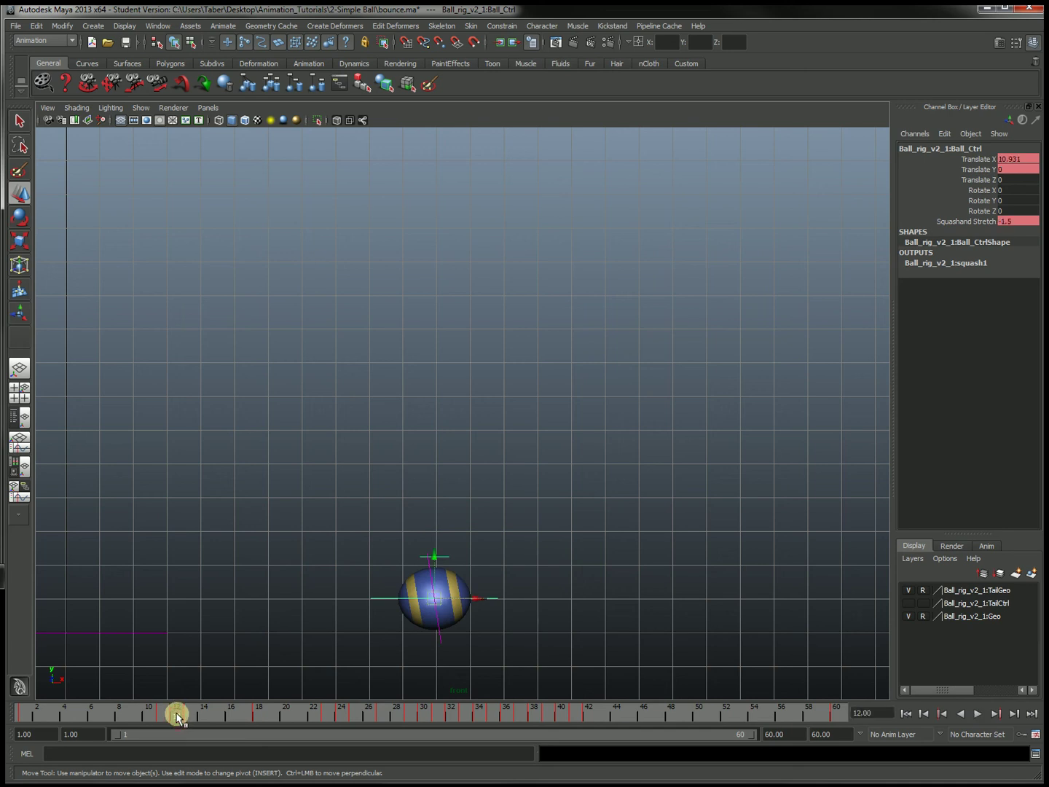
On frame 12, try rotating the Squash_Stretch_Angle control about Z, and undo the rotation
{"action": "left_click", "coordinate": [497, 487]}
{"action": "left_click", "coordinate": [444, 560]}
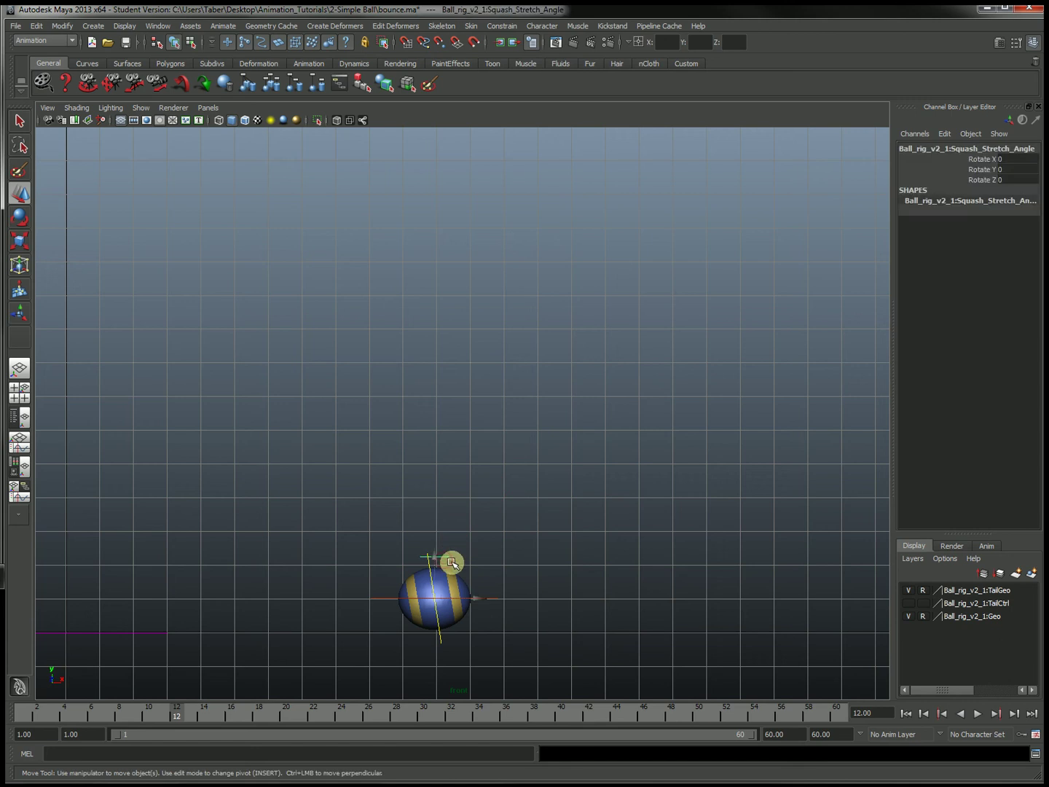
{"action": "key", "text": "e"}
{"action": "mouse_move", "coordinate": [473, 555]}
{"action": "left_mouse_down"}
{"action": "mouse_move", "coordinate": [485, 628]}
{"action": "mouse_move", "coordinate": [469, 573]}
{"action": "mouse_move", "coordinate": [426, 539]}
{"action": "mouse_move", "coordinate": [471, 577]}
{"action": "left_mouse_up"}
{"action": "key", "text": "ctrl+z"}
On frame 1, key only the Rotate Z channel of the Squash_Stretch_Angle control at 0
{"action": "mouse_move", "coordinate": [431, 710]}
{"action": "left_mouse_down"}
{"action": "mouse_move", "coordinate": [29, 717]}
{"action": "mouse_move", "coordinate": [11, 695]}
{"action": "left_mouse_up"}
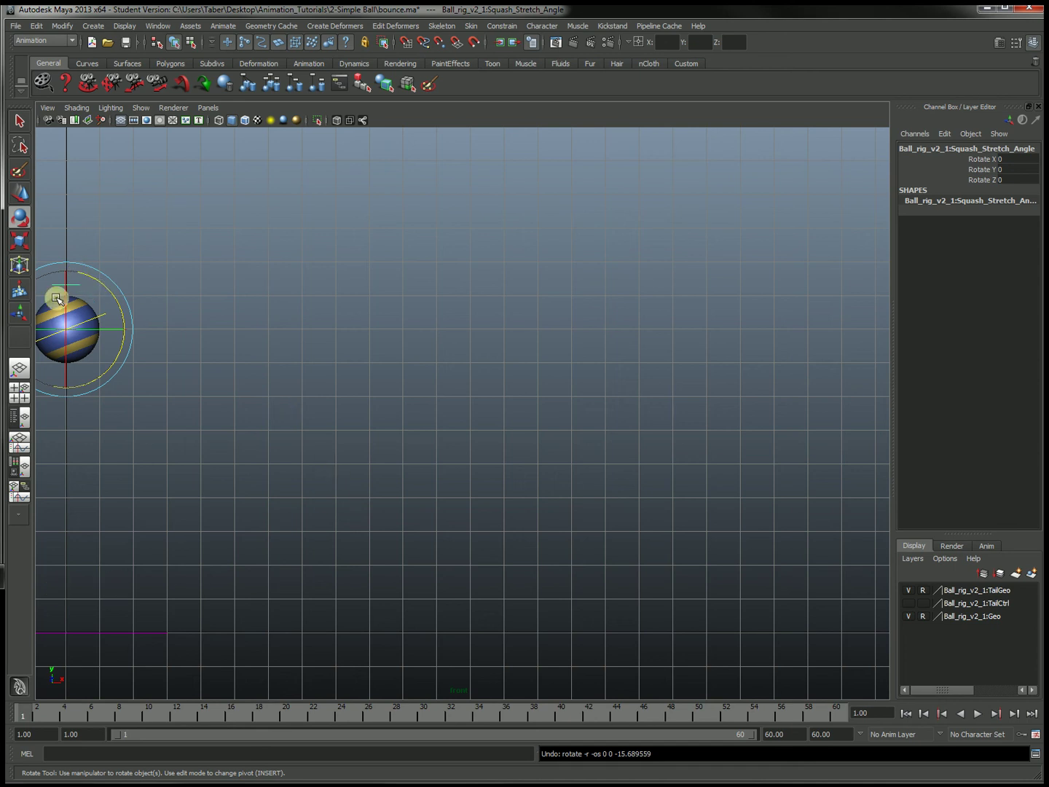
{"action": "left_click", "coordinate": [982, 182]}
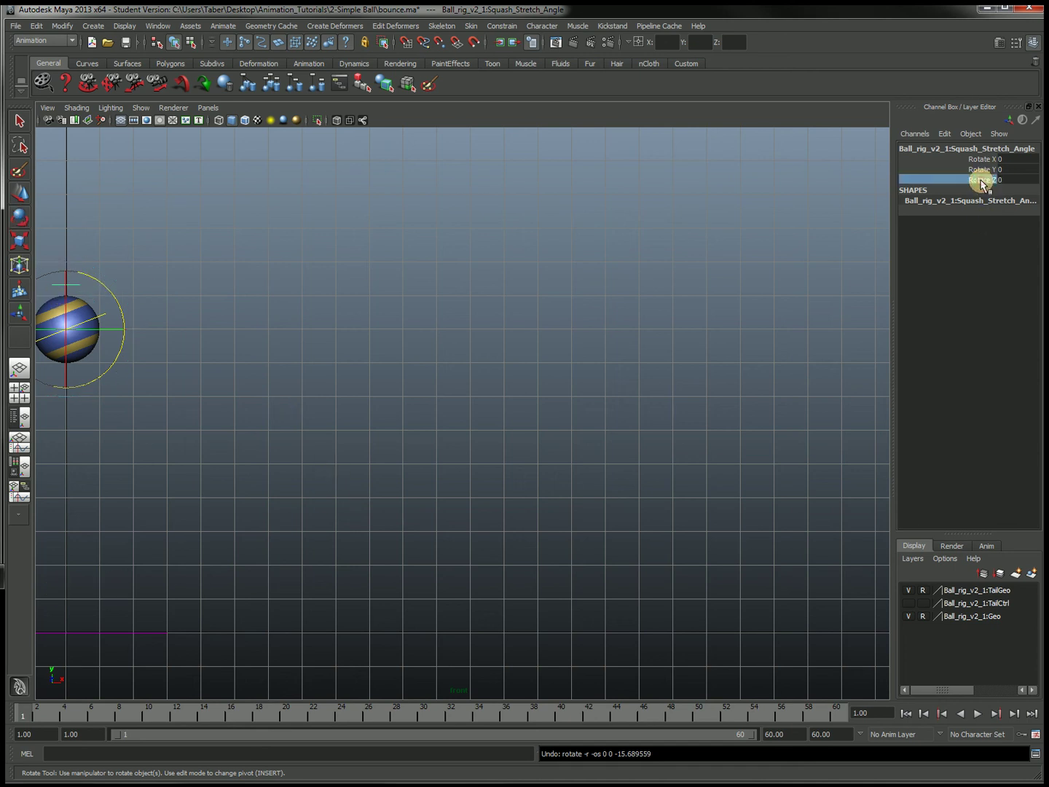
{"action": "right_click", "coordinate": [981, 181]}
{"action": "left_click", "coordinate": [977, 204]}
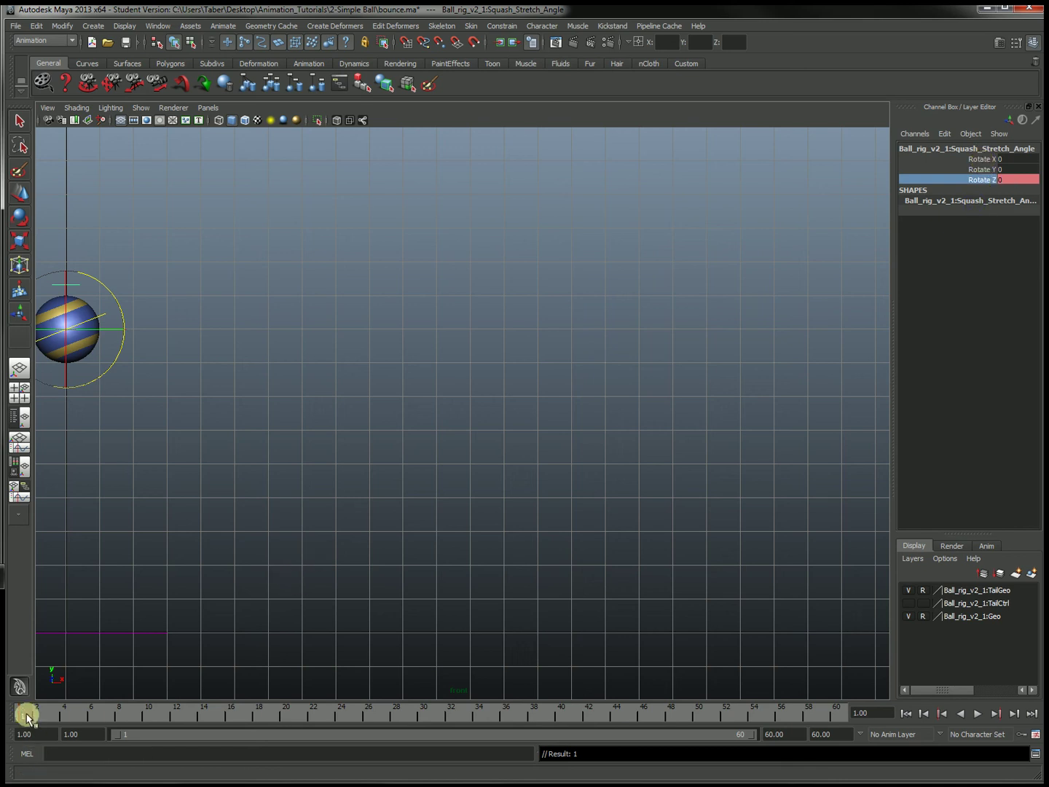
On frame 12, at the first ground contact, key the squash angle control's Rotate Z at 0
{"action": "key", "text": "alt+v"}
{"action": "left_click", "coordinate": [176, 718]}
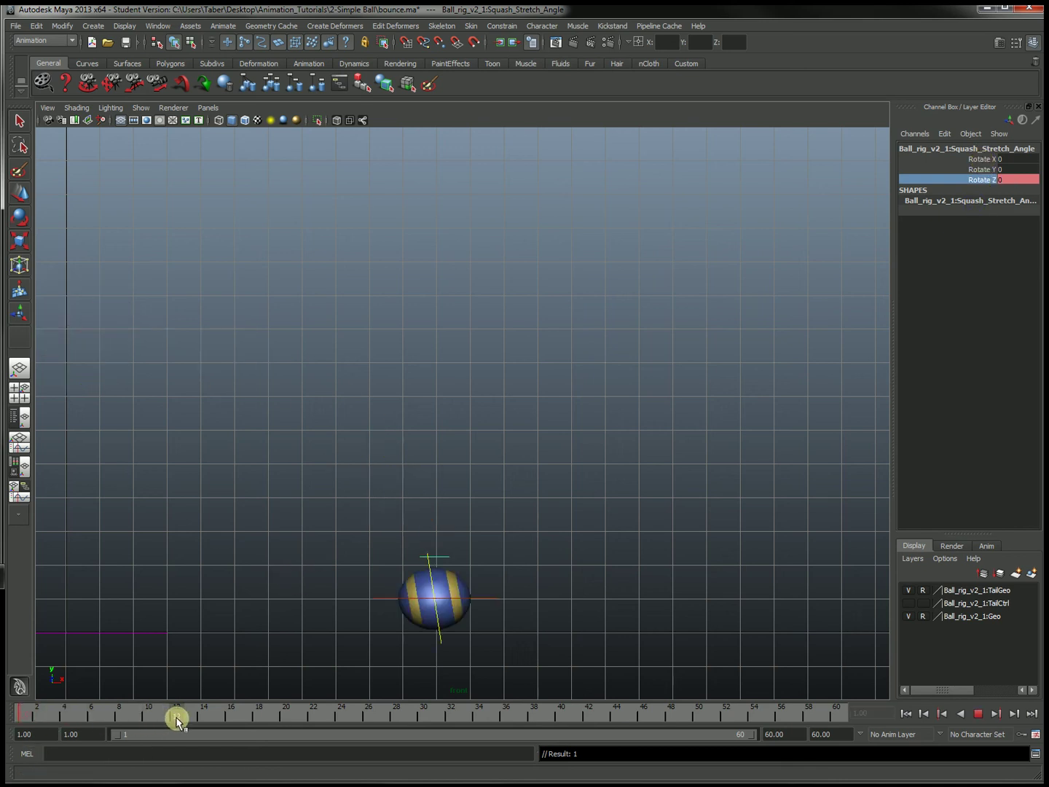
{"action": "right_click", "coordinate": [983, 180]}
{"action": "left_click", "coordinate": [964, 201]}
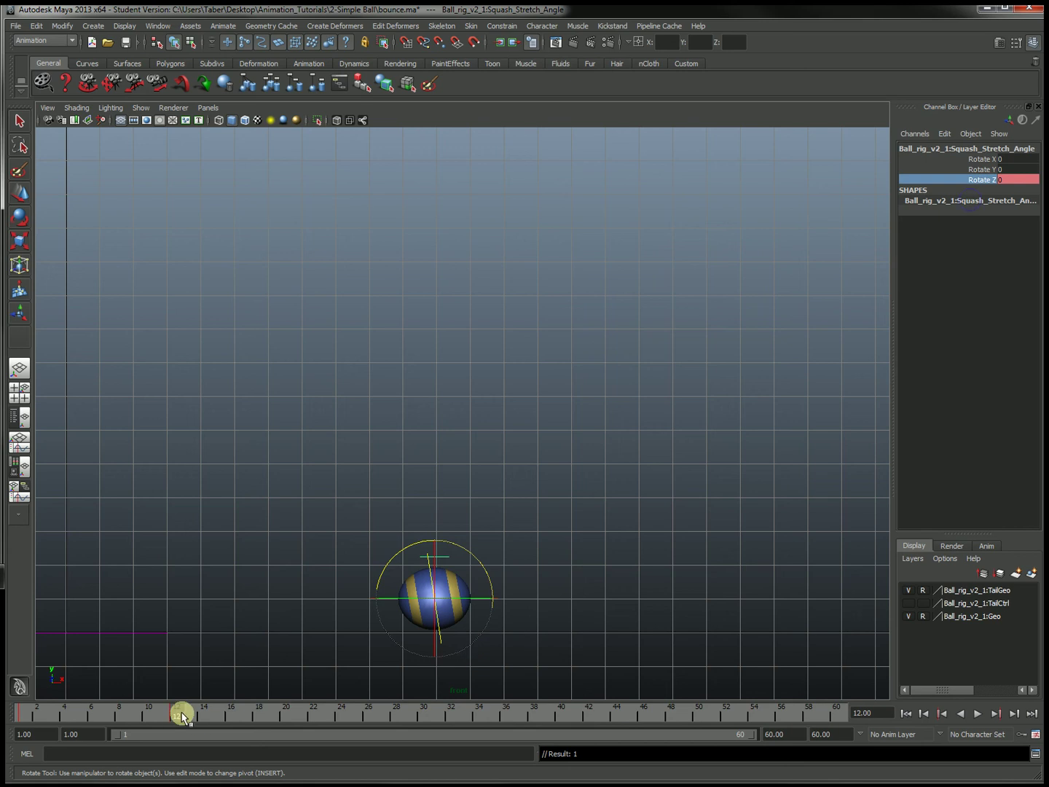
Check Ball_Ctrl's keys at the top of the arc on frame 18, and key Squash_Stretch_Angle's Rotate Z at 0 there
{"action": "key", "text": "alt+v"}
{"action": "left_click_drag", "start_coordinate": [215, 716], "coordinate": [258, 716]}
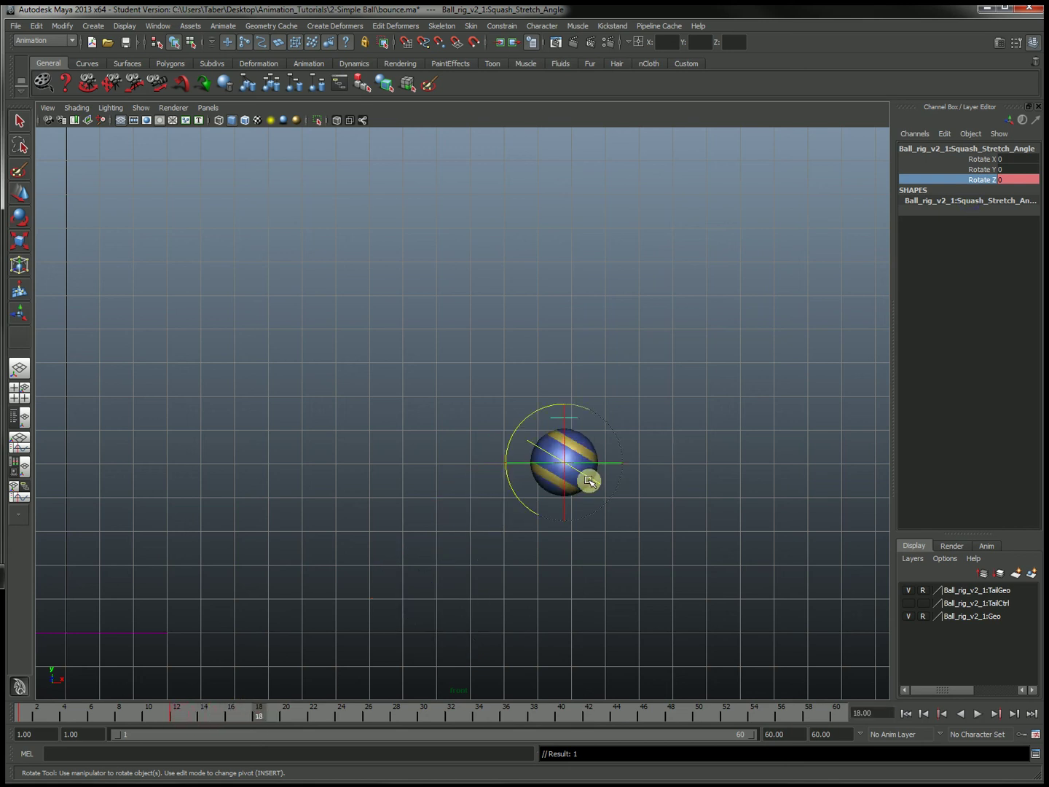
{"action": "left_click", "coordinate": [790, 431]}
{"action": "left_click", "coordinate": [618, 480]}
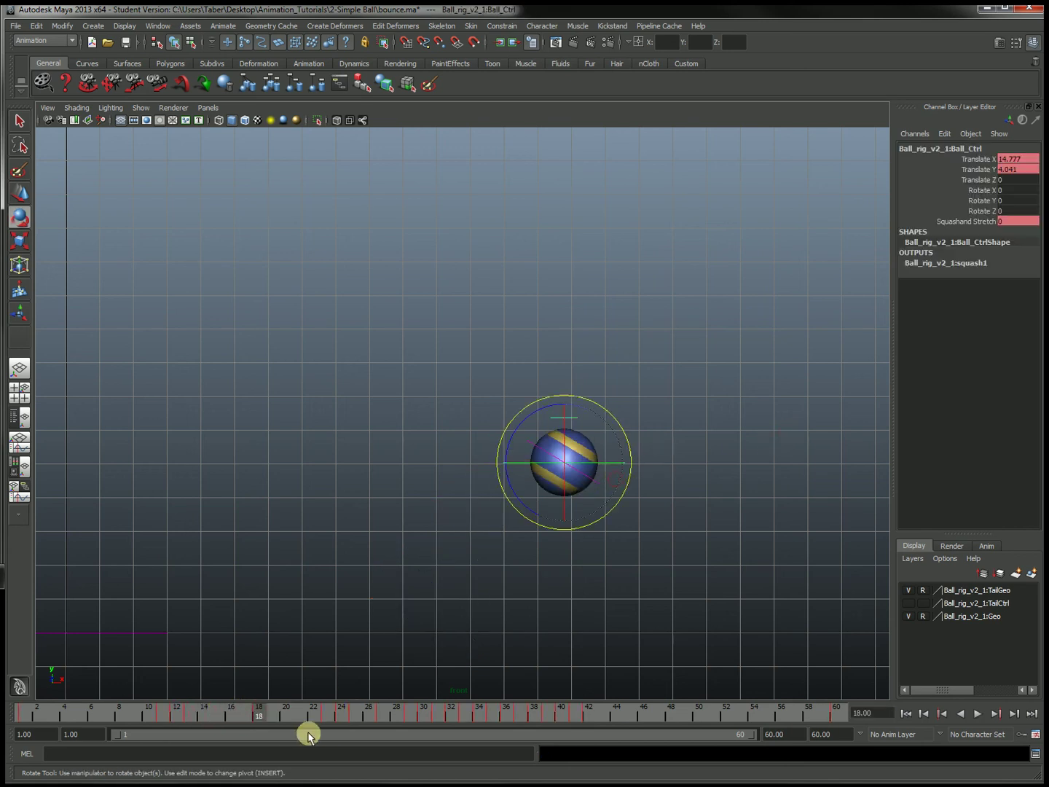
{"action": "left_click", "coordinate": [393, 454]}
{"action": "left_click_drag", "start_coordinate": [503, 398], "coordinate": [570, 421]}
{"action": "left_click", "coordinate": [958, 178]}
{"action": "right_click", "coordinate": [976, 180]}
{"action": "left_click", "coordinate": [955, 199]}
Use Ball_Ctrl's keys to find the second ground contact on frame 24, and key Squash_Stretch_Angle's Rotate Z at 0 there
{"action": "left_click", "coordinate": [642, 484]}
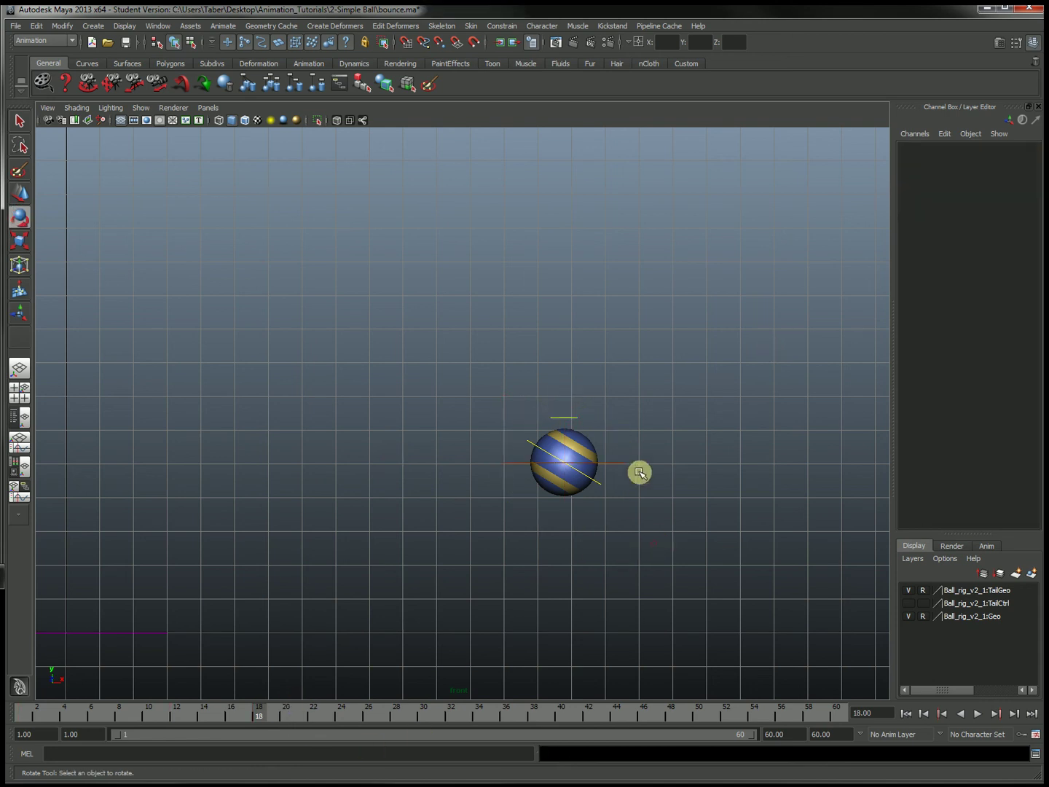
{"action": "left_click_drag", "start_coordinate": [620, 467], "coordinate": [421, 673]}
{"action": "key", "text": "alt+v"}
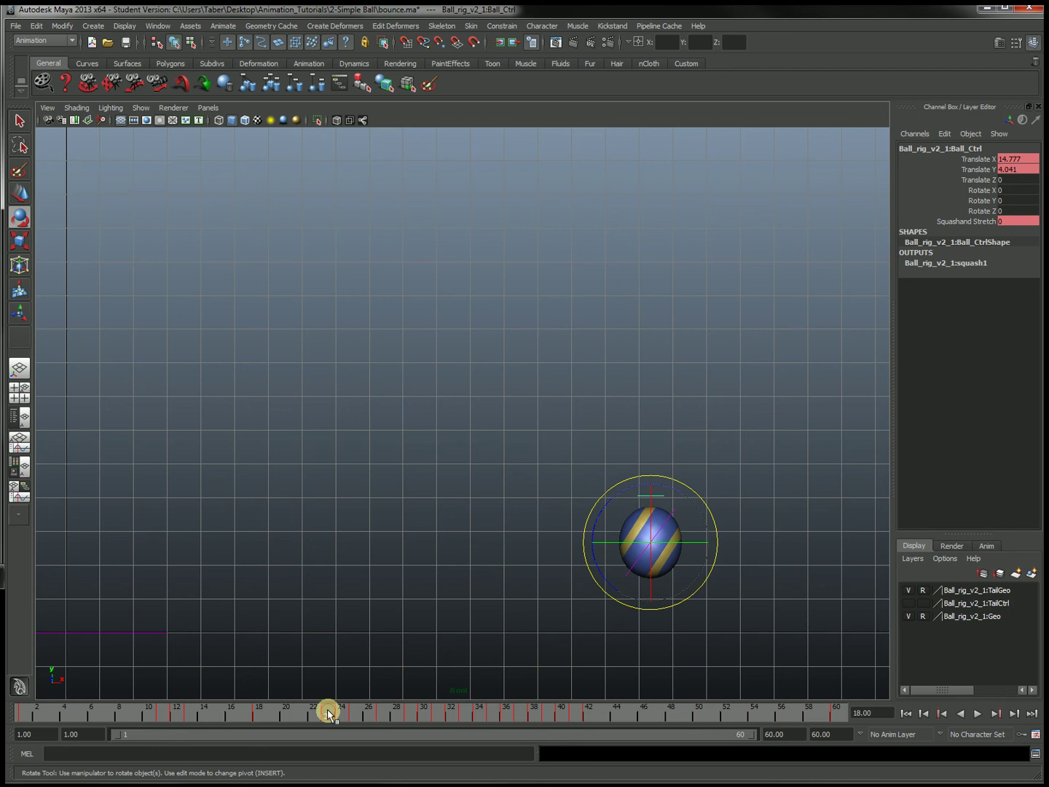
{"action": "left_click", "coordinate": [339, 715]}
{"action": "left_click", "coordinate": [750, 445]}
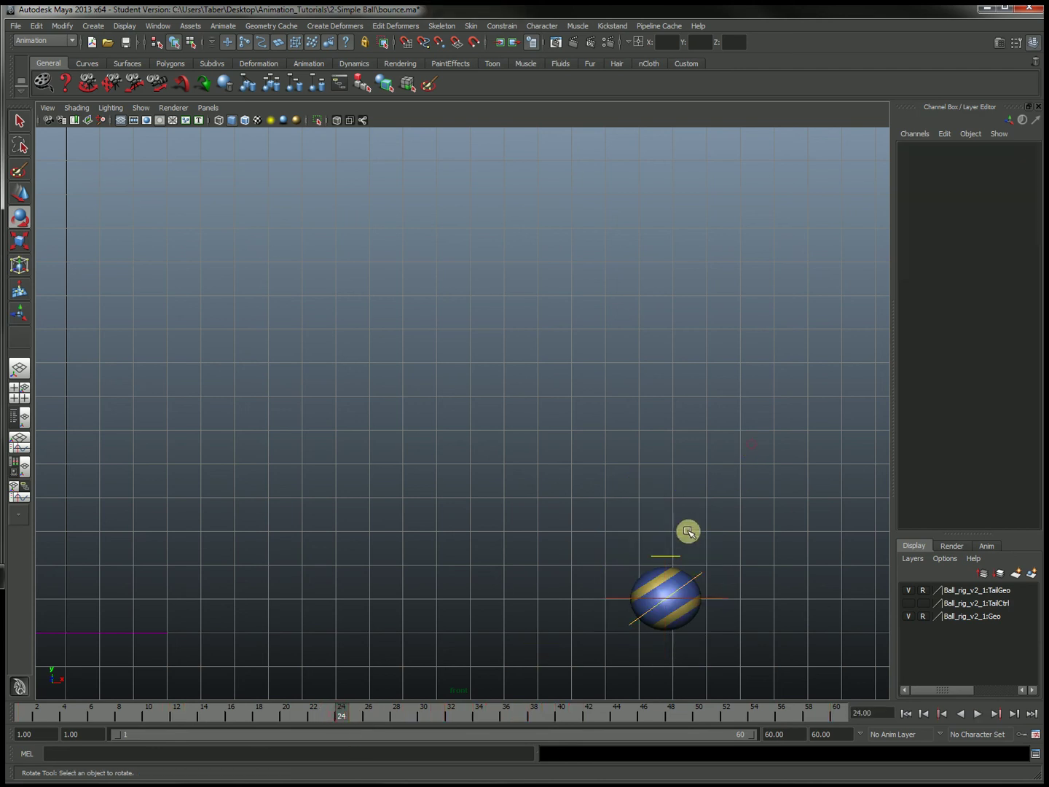
{"action": "left_click", "coordinate": [677, 555]}
{"action": "left_click", "coordinate": [980, 179]}
{"action": "right_click", "coordinate": [972, 179]}
{"action": "left_click", "coordinate": [965, 198]}
On frame 30, at the third ground contact, key the squash angle control's Rotate Z at 0
{"action": "left_click_drag", "start_coordinate": [340, 714], "coordinate": [423, 722]}
{"action": "right_click", "coordinate": [977, 182]}
{"action": "left_click", "coordinate": [972, 203]}
Locate the top of the arc on frame 27 using Ball_Ctrl's keys, and key Squash_Stretch_Angle's Rotate Z at 0 there
{"action": "left_click_drag", "start_coordinate": [397, 710], "coordinate": [389, 716]}
{"action": "left_click", "coordinate": [664, 567]}
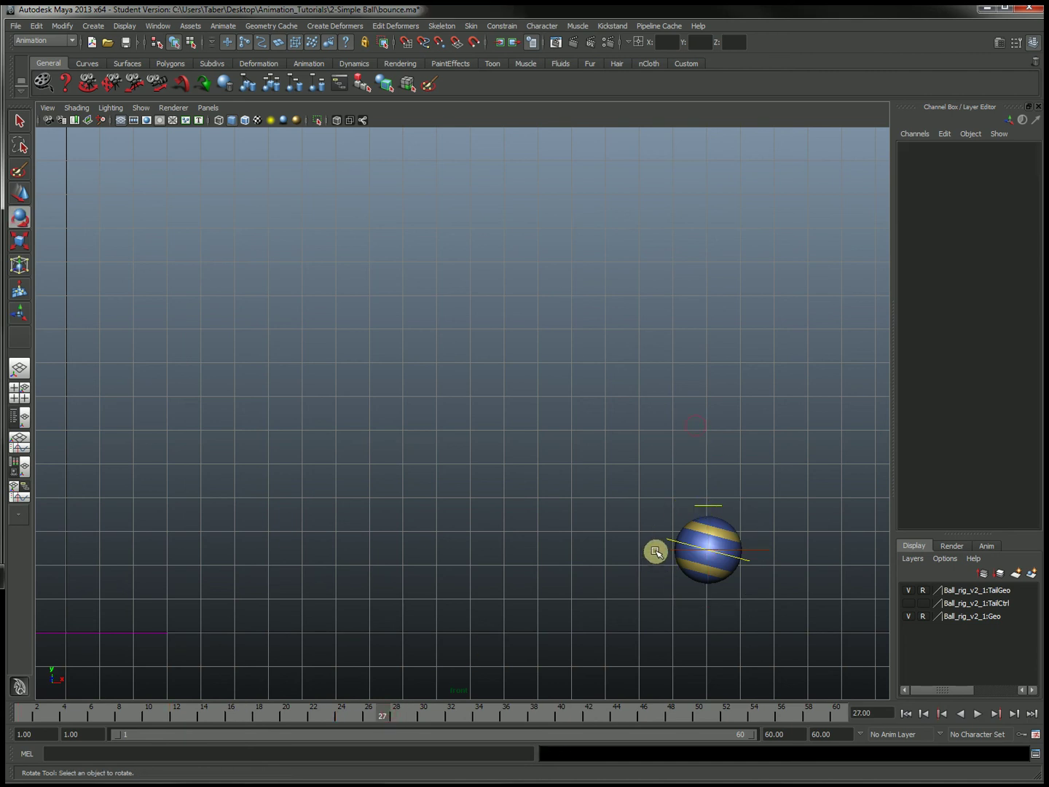
{"action": "left_click_drag", "start_coordinate": [655, 552], "coordinate": [634, 491]}
{"action": "left_click", "coordinate": [605, 432]}
{"action": "left_click", "coordinate": [713, 505]}
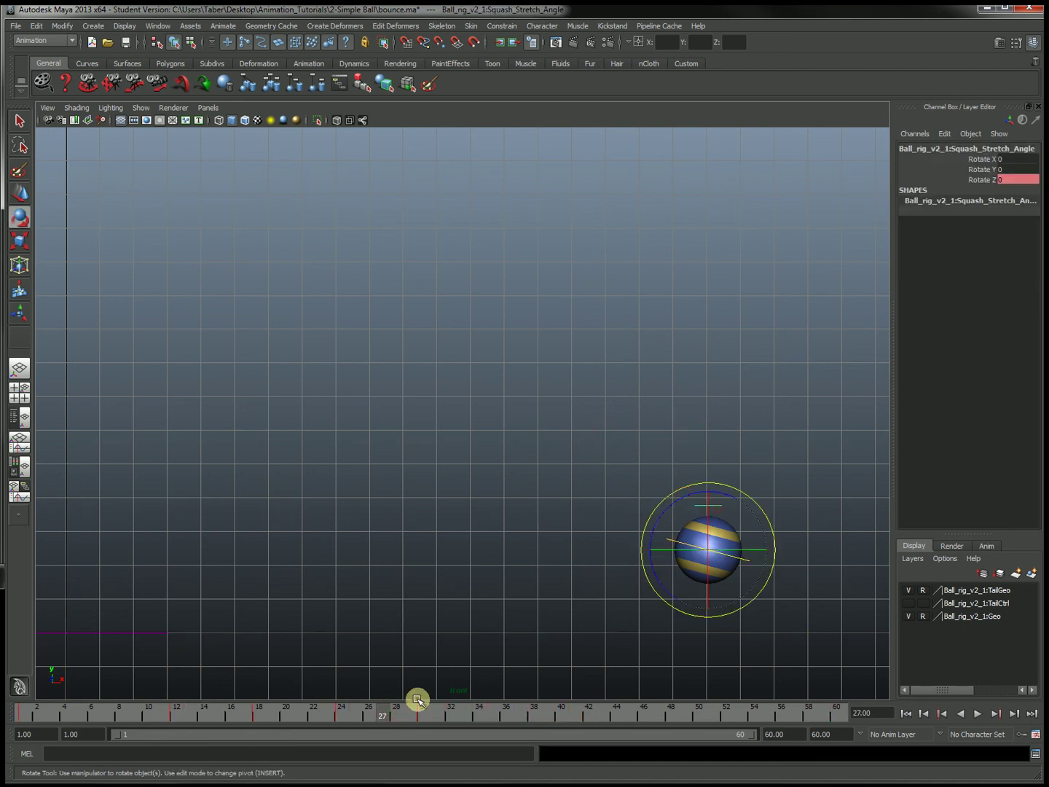
{"action": "right_click", "coordinate": [988, 180]}
{"action": "left_click", "coordinate": [981, 199]}
{"action": "key", "text": "alt+v"}
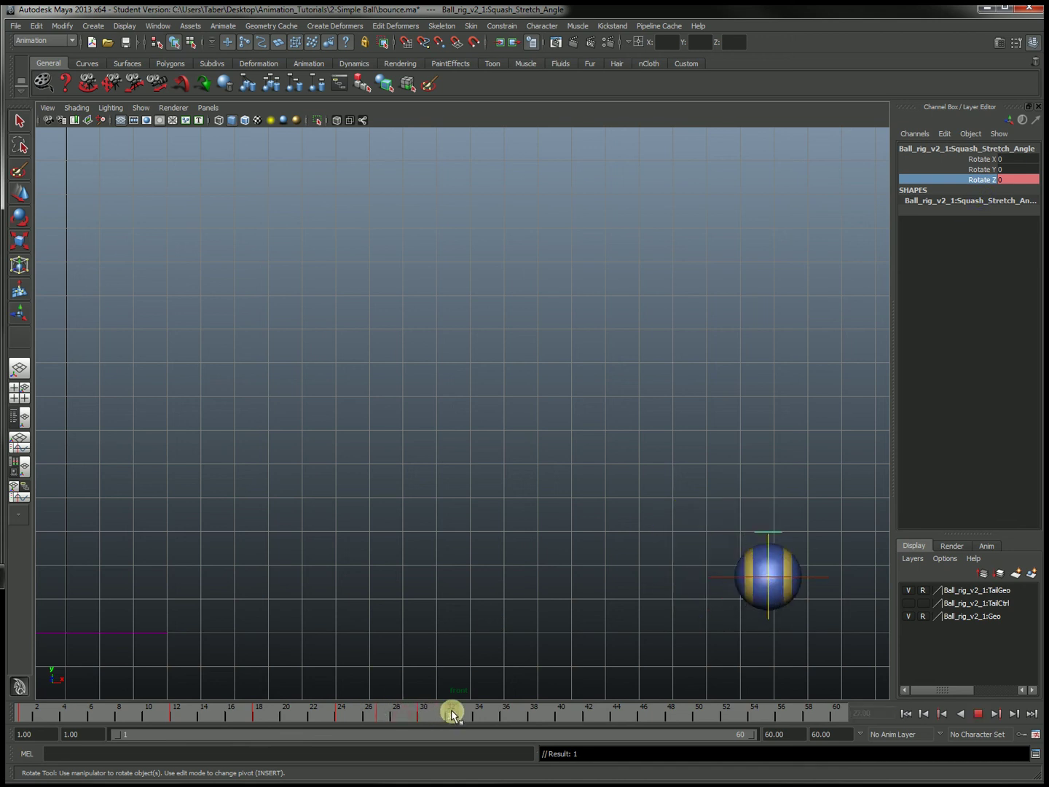
Locate the top of the arc on frame 32 using Ball_Ctrl's keys, and key Squash_Stretch_Angle's Rotate Z at 0 there
{"action": "key", "text": "alt+v"}
{"action": "left_click", "coordinate": [782, 461]}
{"action": "left_click_drag", "start_coordinate": [691, 580], "coordinate": [702, 554]}
{"action": "left_click", "coordinate": [615, 486]}
{"action": "left_click_drag", "start_coordinate": [725, 506], "coordinate": [765, 538]}
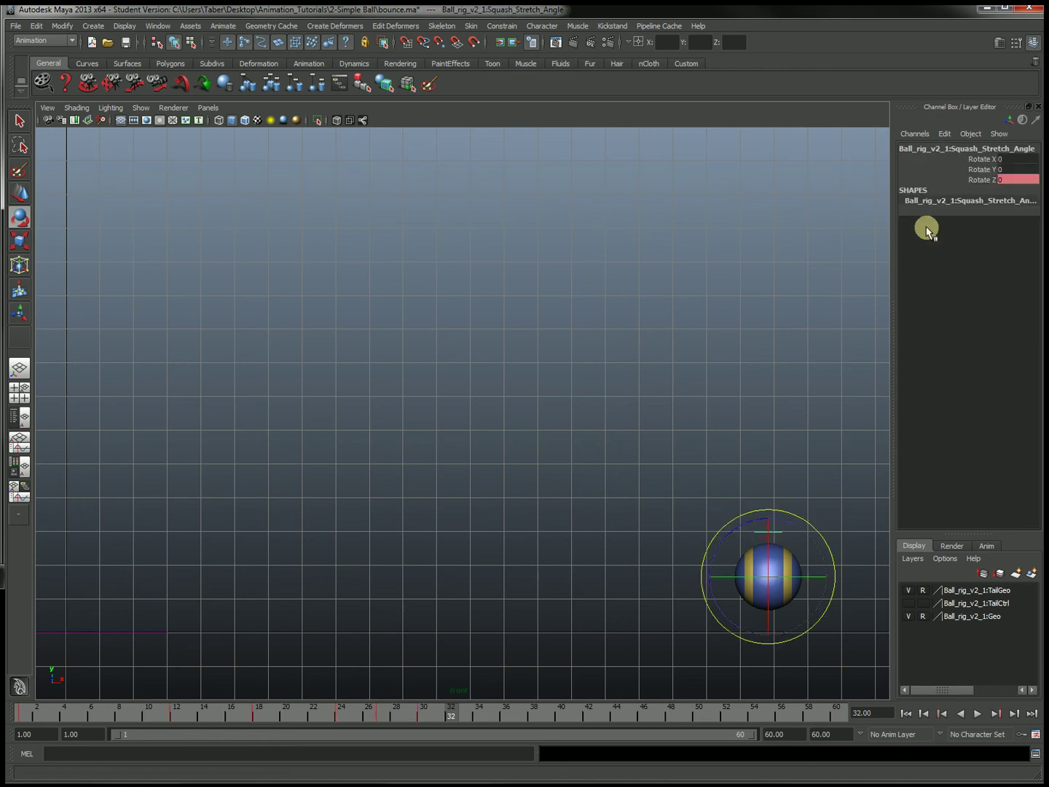
{"action": "left_click", "coordinate": [976, 177]}
{"action": "right_click", "coordinate": [975, 178]}
{"action": "left_click", "coordinate": [955, 198]}
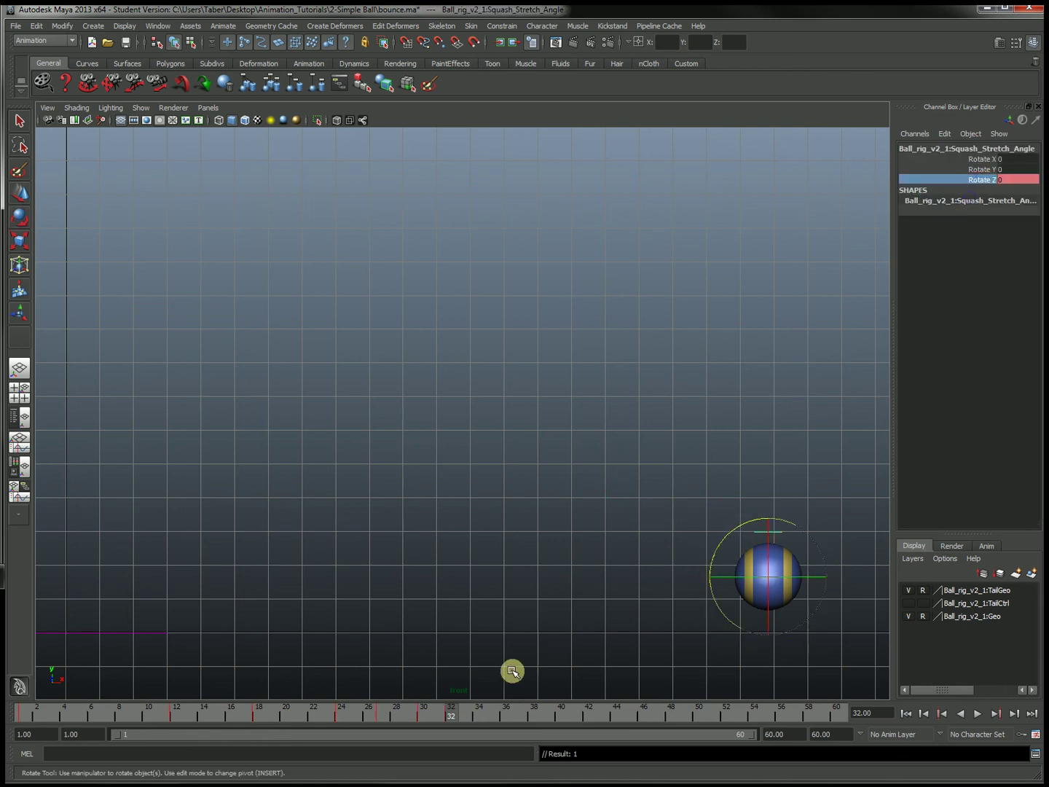
Key the squash angle control's Rotate Z at 0 on frames 34, 35 and 36 for the last small bounce
{"action": "left_click", "coordinate": [479, 711]}
{"action": "right_click", "coordinate": [985, 180]}
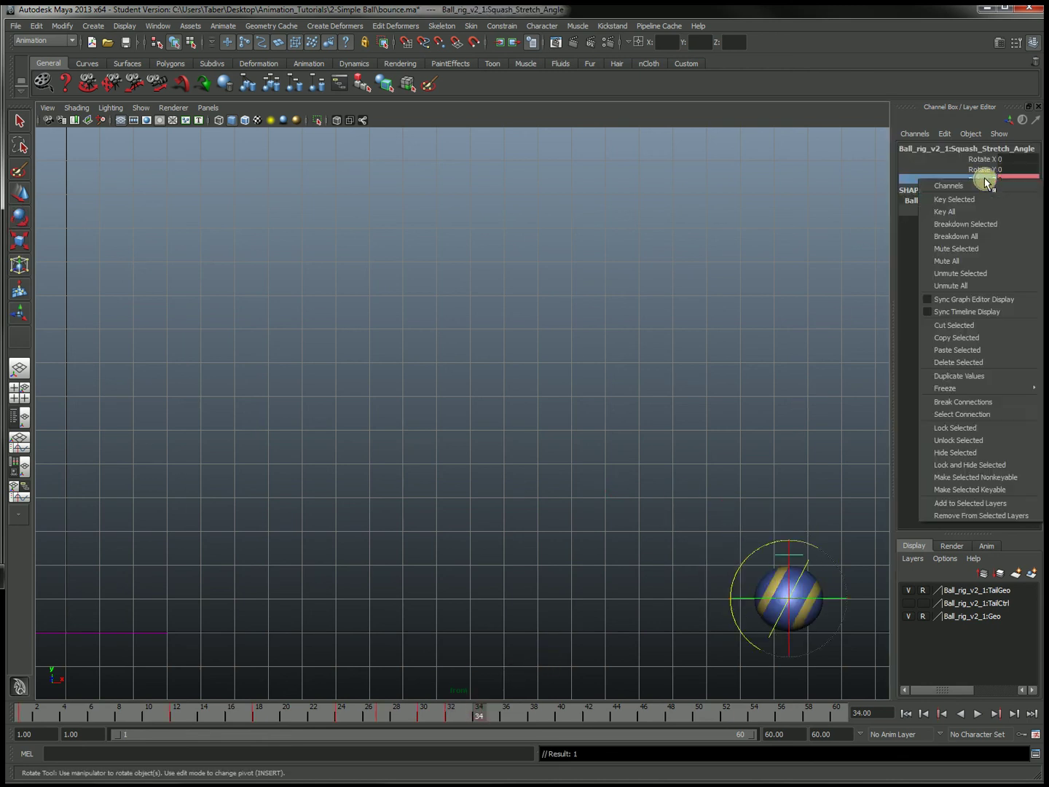
{"action": "left_click", "coordinate": [977, 199]}
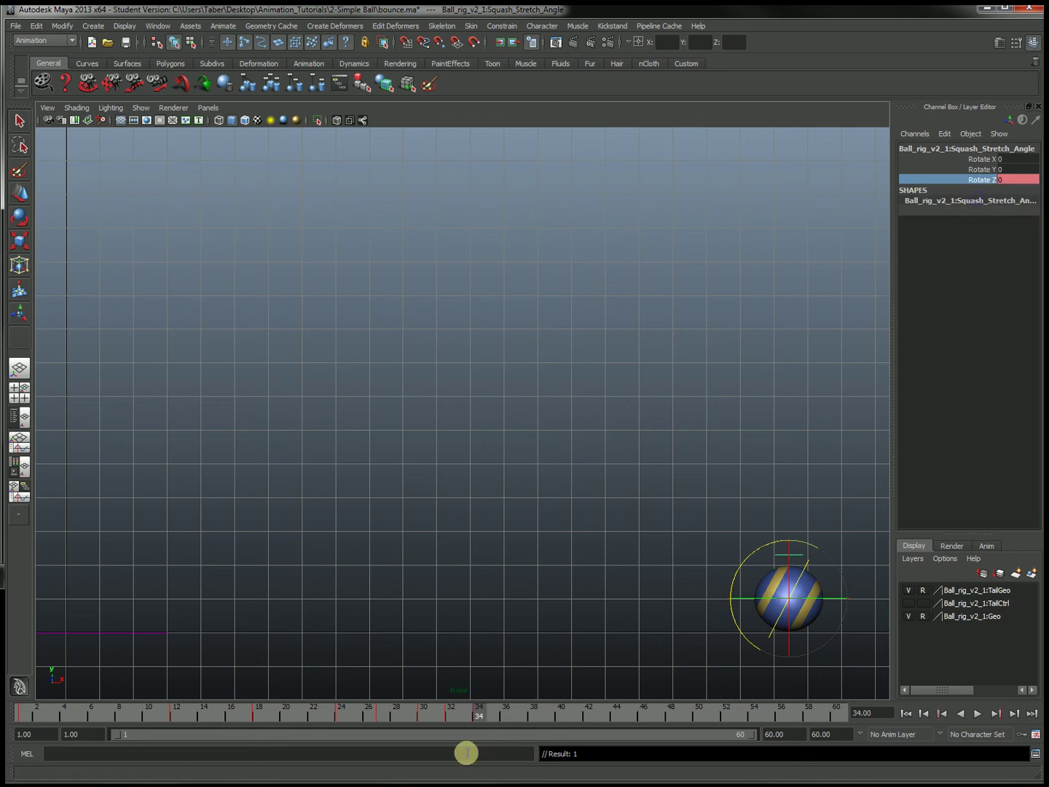
{"action": "left_click", "coordinate": [493, 712]}
{"action": "right_click", "coordinate": [983, 179]}
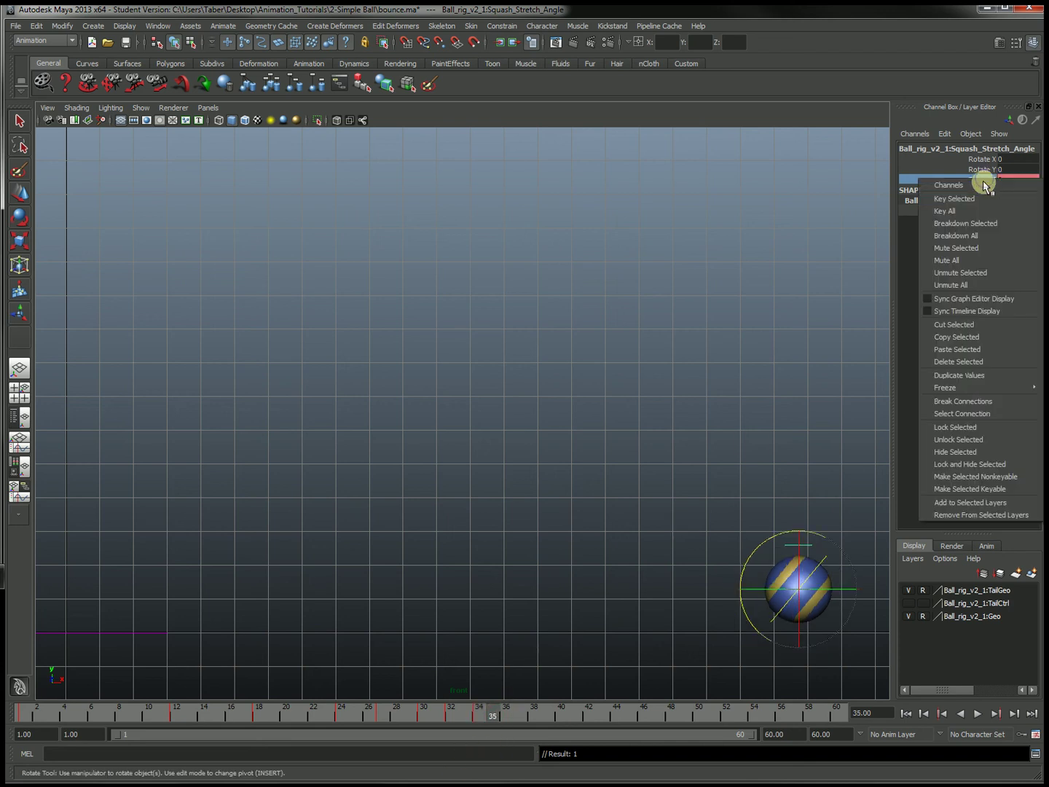
{"action": "left_click", "coordinate": [976, 199]}
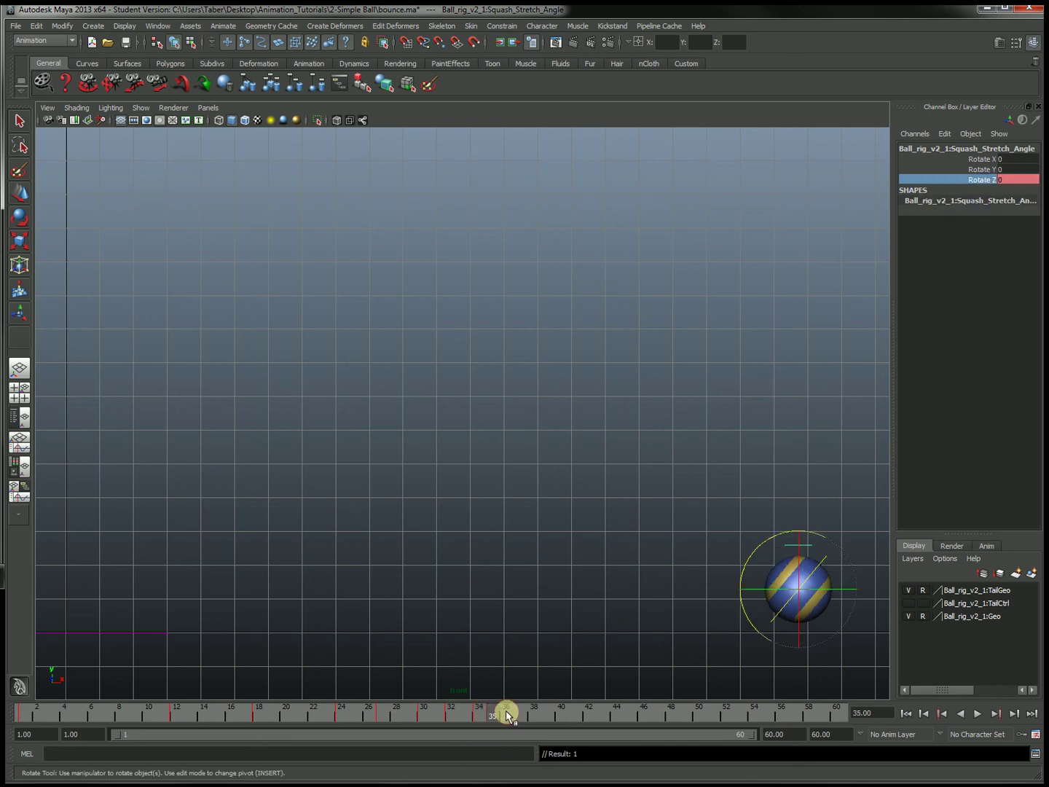
{"action": "left_click", "coordinate": [507, 713]}
{"action": "right_click", "coordinate": [969, 179]}
{"action": "left_click", "coordinate": [969, 198]}
On frame 11, just before the first contact, rotate the squash angle control to about 20.9 in Z and key Rotate Z
{"action": "left_click_drag", "start_coordinate": [561, 711], "coordinate": [162, 719]}
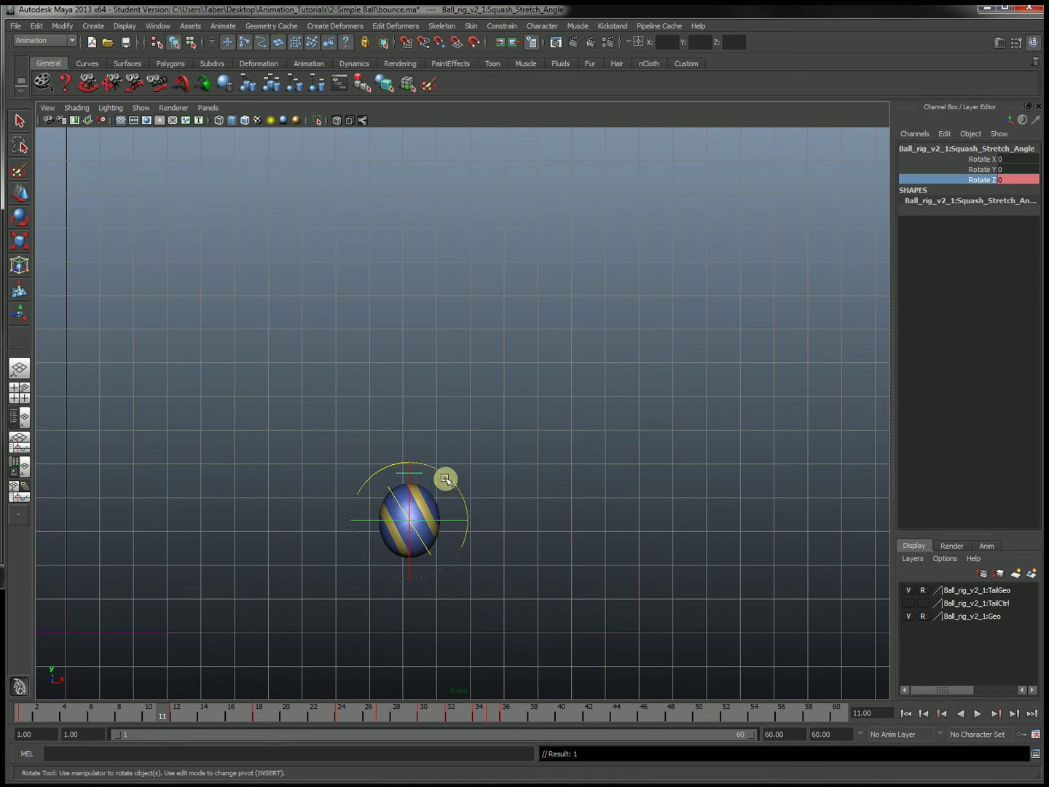
{"action": "middle_click_drag", "start_coordinate": [631, 412], "coordinate": [592, 420]}
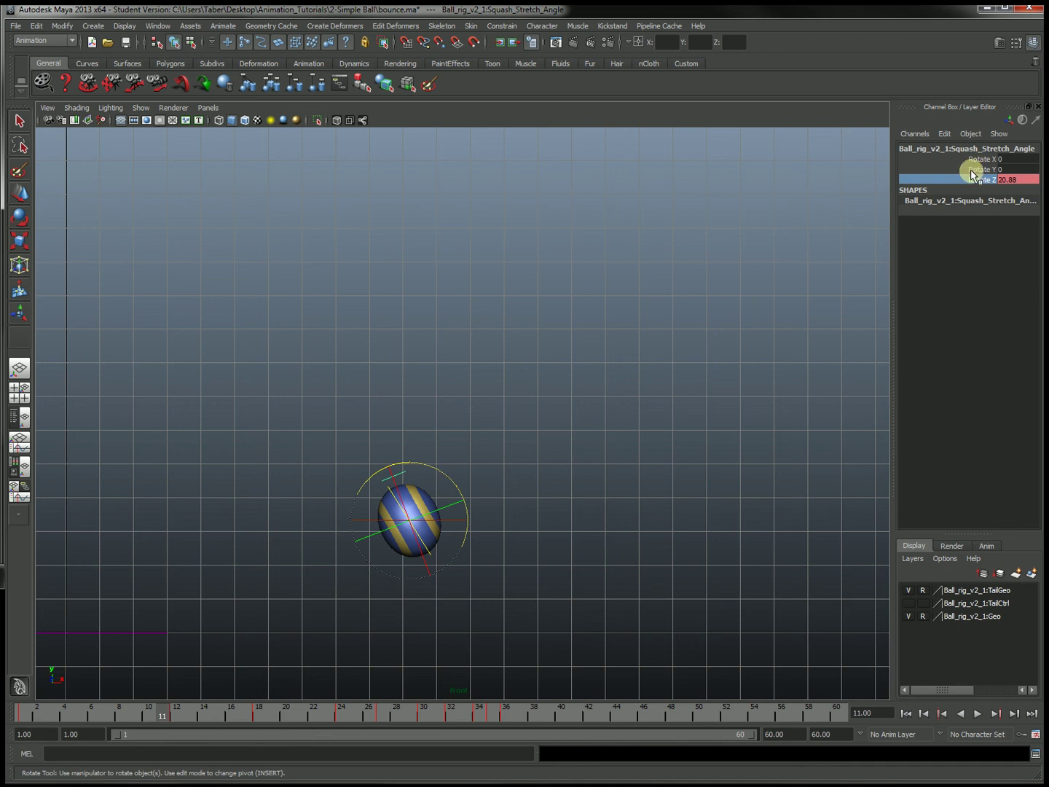
{"action": "right_click_drag", "start_coordinate": [981, 181], "coordinate": [965, 201]}
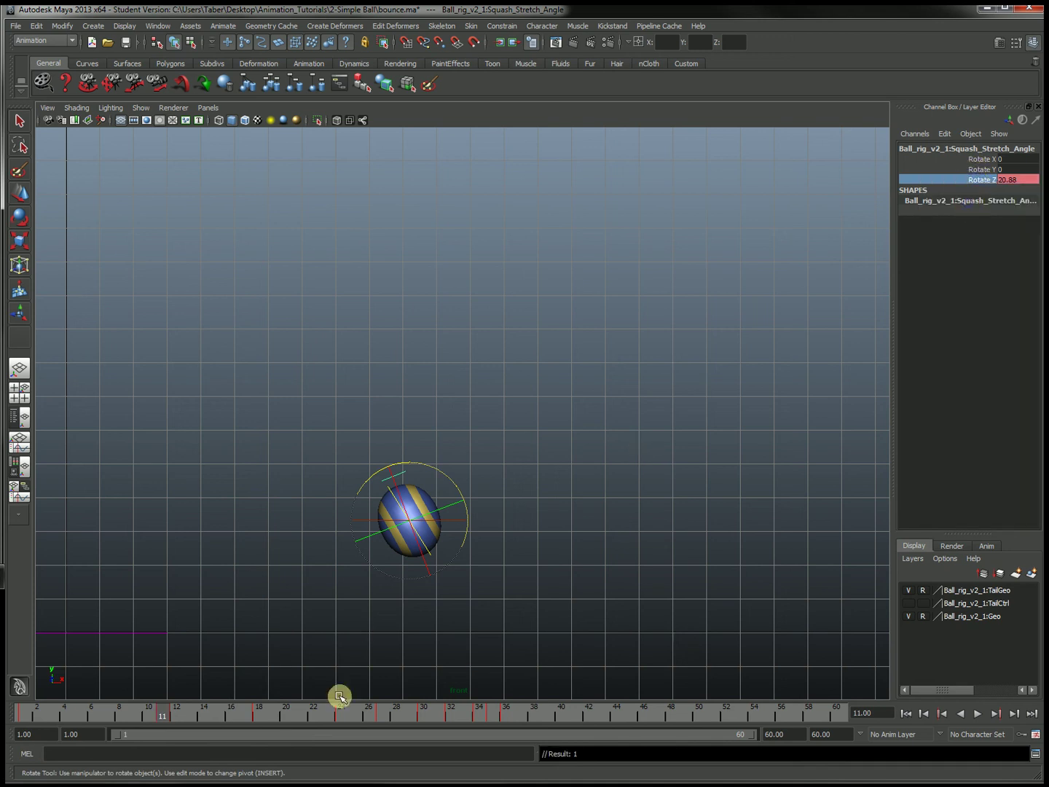
On frame 6, partway down the first fall, rotate the squash angle control to about 54.7 in Z and key it
{"action": "left_click_drag", "start_coordinate": [188, 707], "coordinate": [94, 748]}
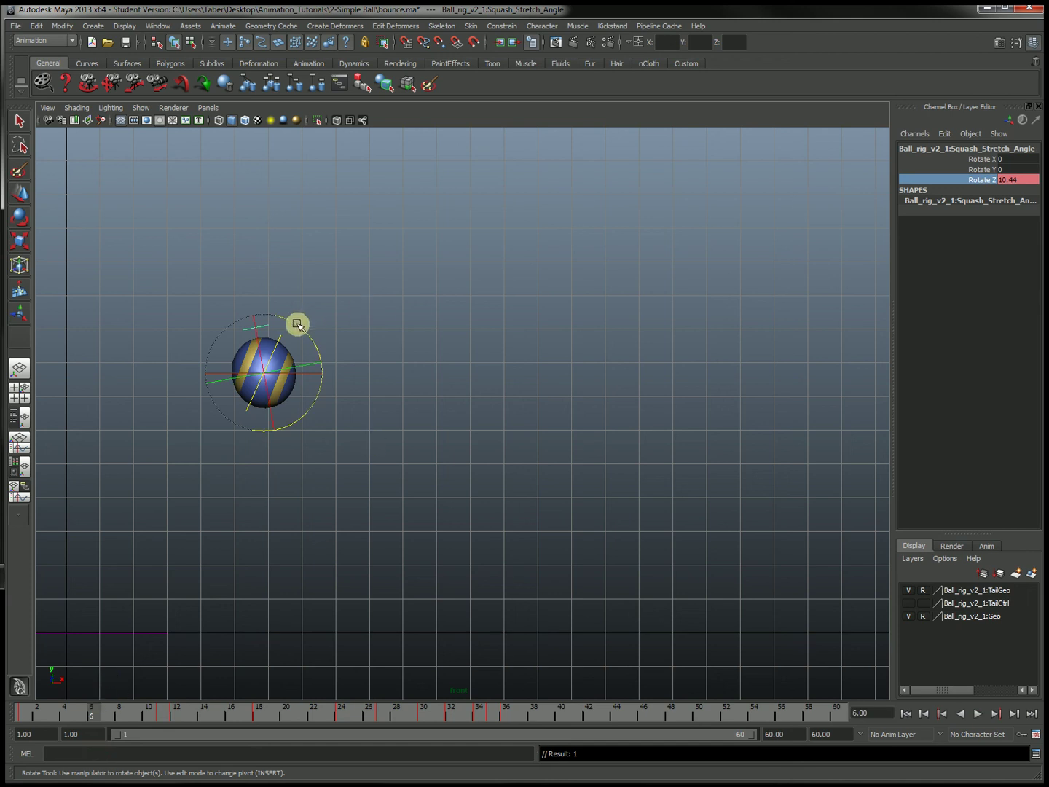
{"action": "left_click_drag", "start_coordinate": [298, 324], "coordinate": [254, 303]}
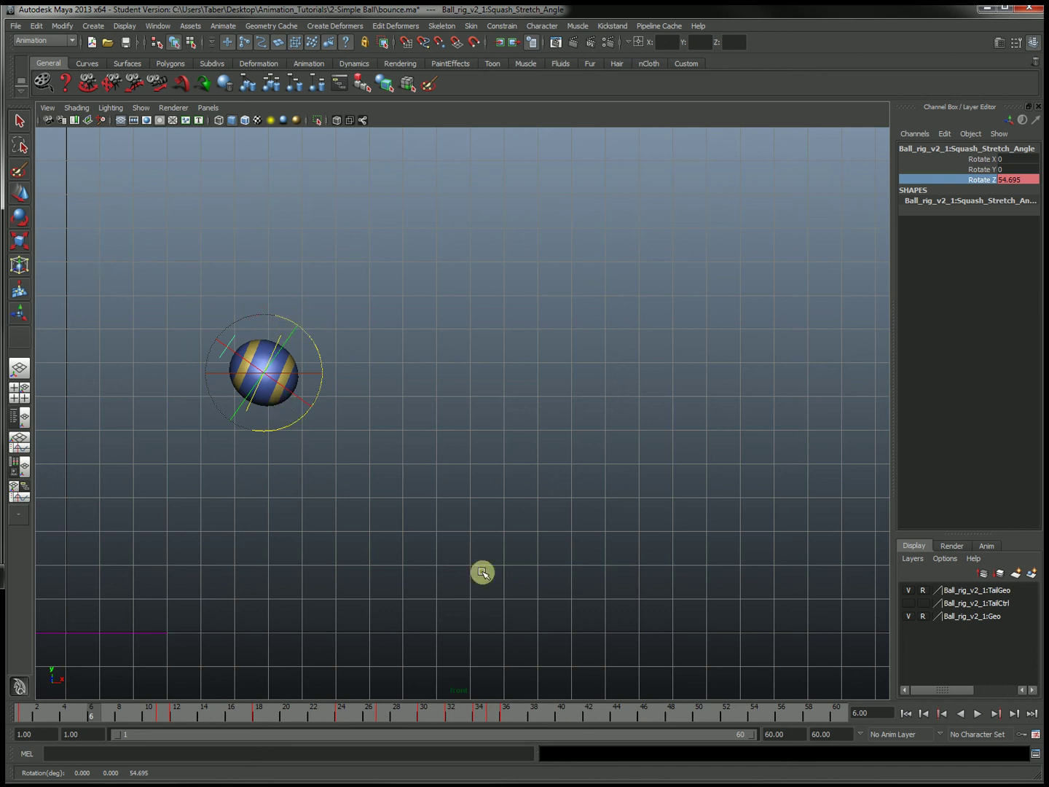
{"action": "right_click", "coordinate": [983, 183]}
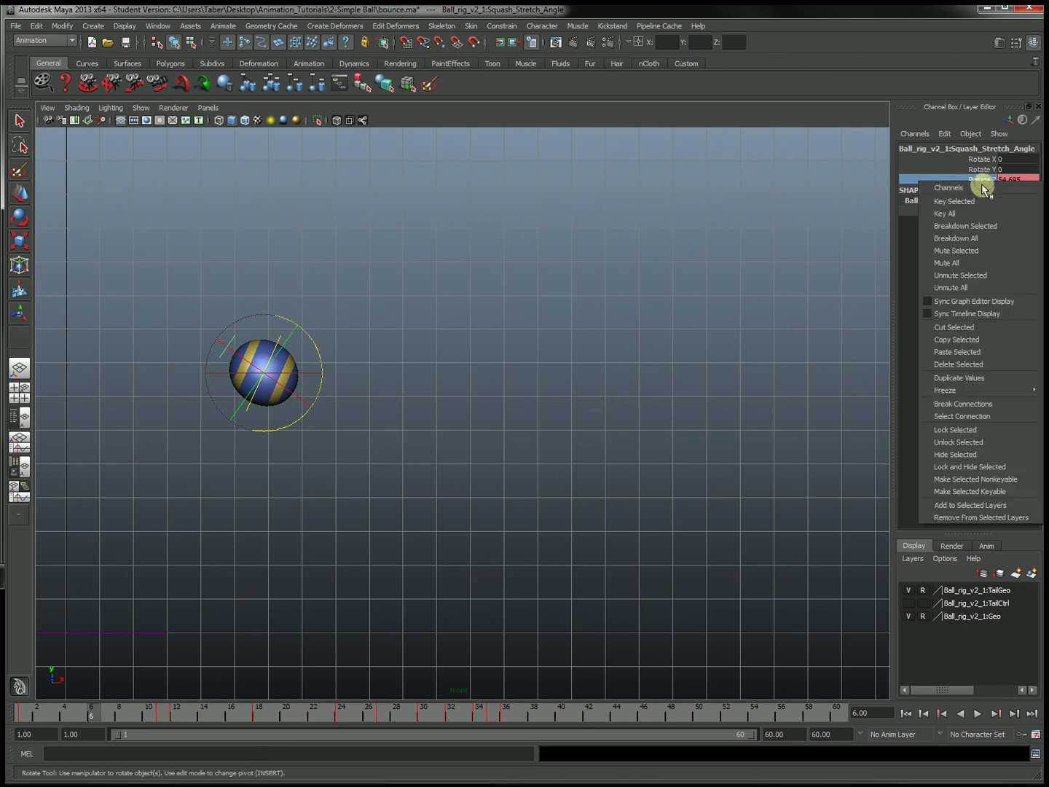
{"action": "left_click", "coordinate": [980, 202]}
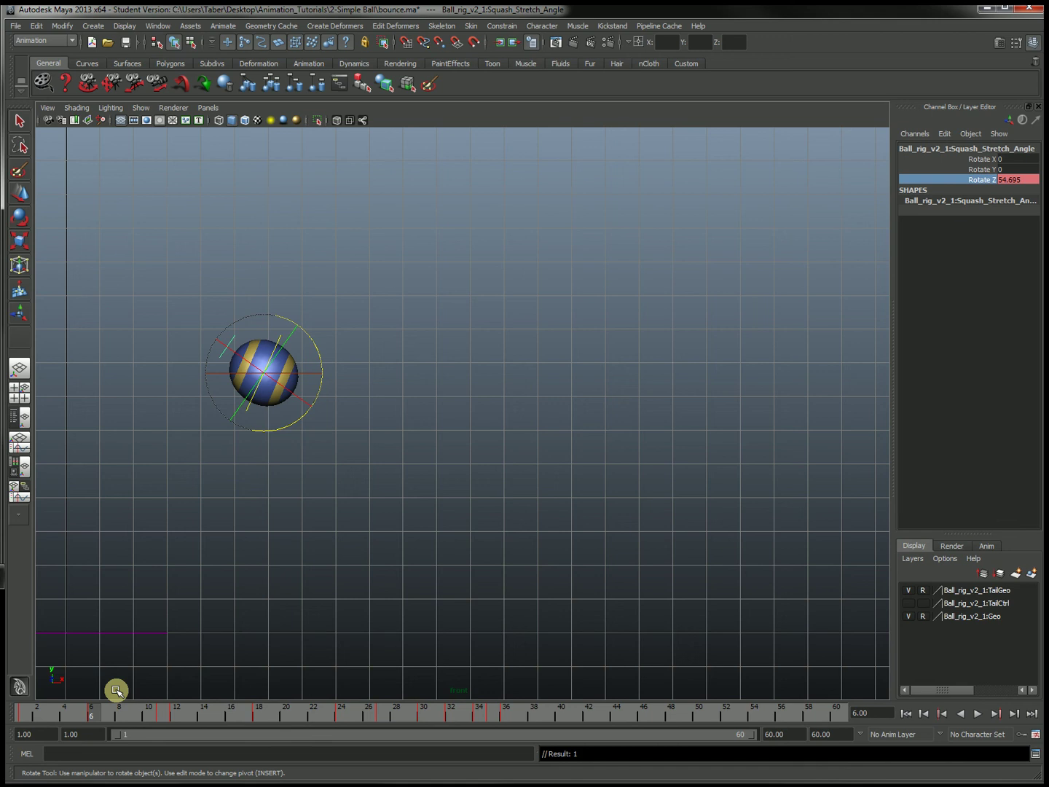
On frame 13, just after the first contact, tilt Squash_Stretch_Angle to about -18.2 in Rotate Z and key that channel
{"action": "left_click_drag", "start_coordinate": [91, 717], "coordinate": [190, 774]}
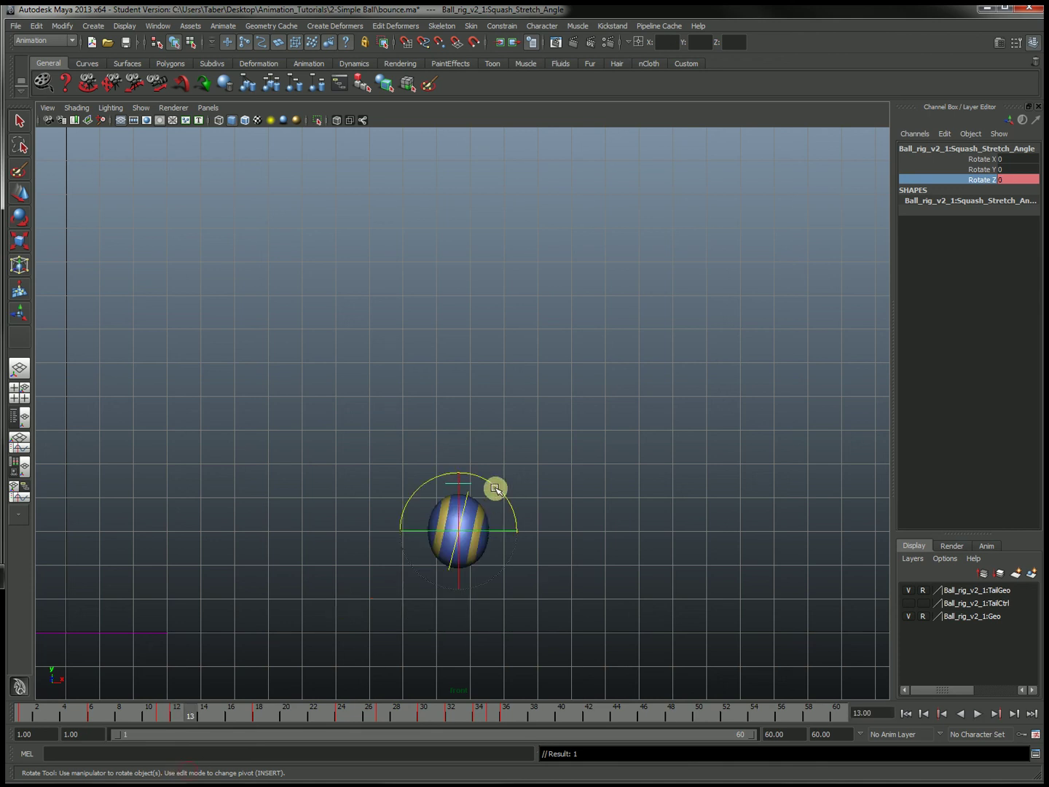
{"action": "left_click_drag", "start_coordinate": [495, 482], "coordinate": [510, 495]}
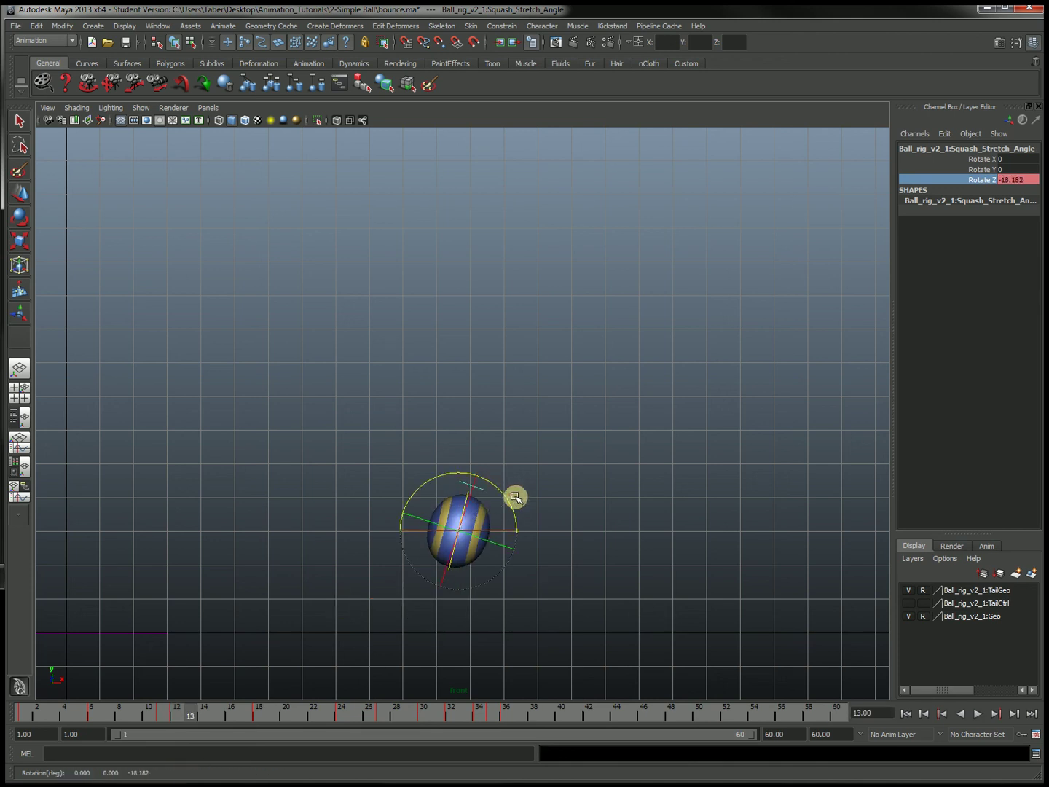
{"action": "right_click", "coordinate": [969, 179]}
{"action": "left_click", "coordinate": [963, 199]}
On frame 16, as the ball rises toward the arc top, tilt Squash_Stretch_Angle to about -60.8 in Rotate Z and key it
{"action": "left_click_drag", "start_coordinate": [194, 717], "coordinate": [231, 717]}
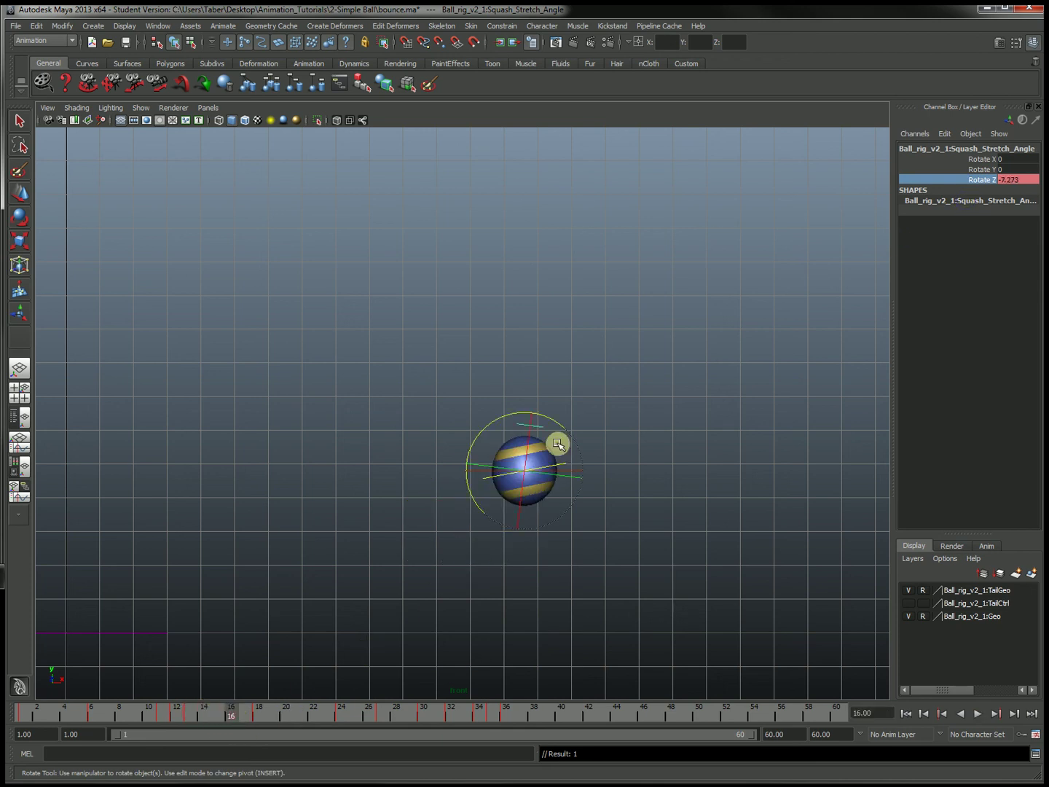
{"action": "left_click_drag", "start_coordinate": [554, 418], "coordinate": [589, 460]}
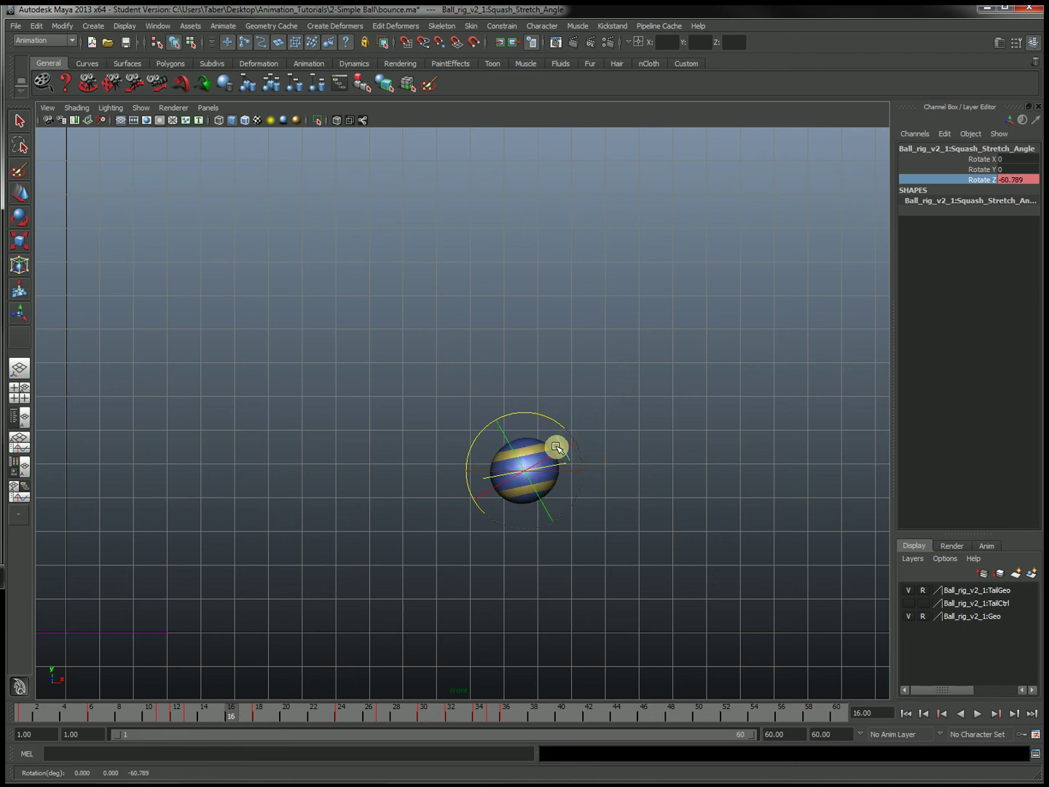
{"action": "right_click", "coordinate": [973, 183]}
{"action": "left_click", "coordinate": [960, 201]}
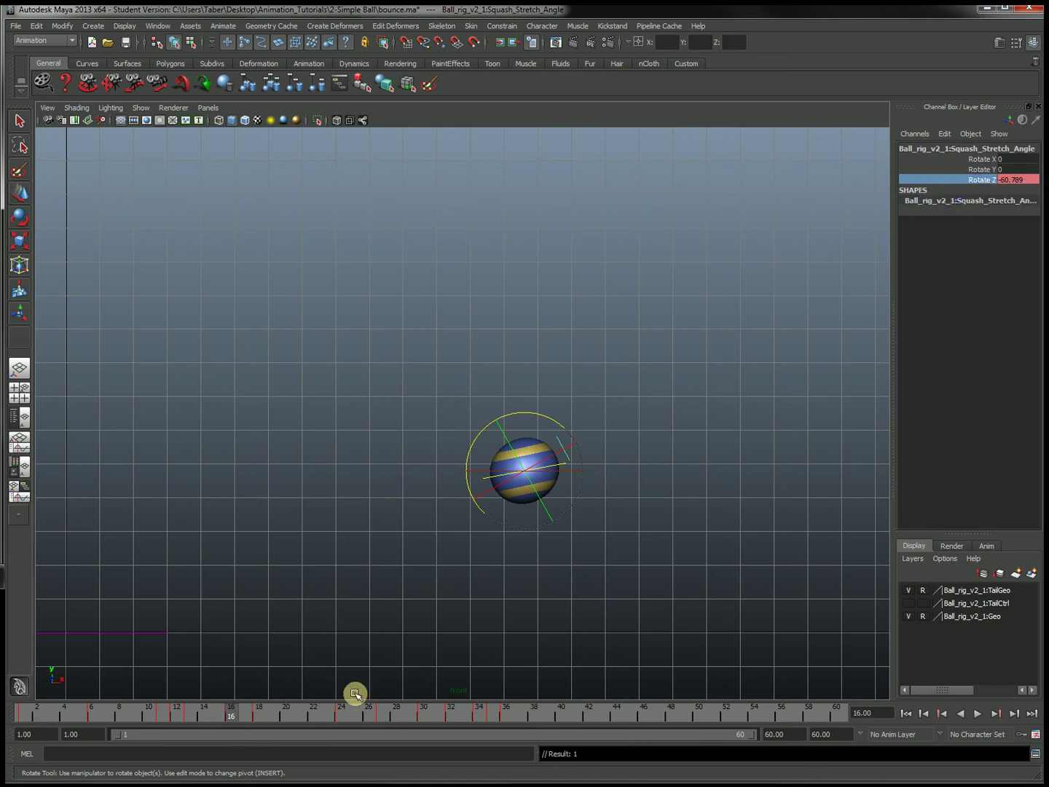
On frame 23, just before the second contact, rotate the squash angle control to about 20 in Z and key Rotate Z
{"action": "mouse_move", "coordinate": [236, 719]}
{"action": "left_mouse_down"}
{"action": "mouse_move", "coordinate": [260, 724]}
{"action": "mouse_move", "coordinate": [239, 728]}
{"action": "mouse_move", "coordinate": [266, 721]}
{"action": "mouse_move", "coordinate": [173, 735]}
{"action": "mouse_move", "coordinate": [344, 726]}
{"action": "mouse_move", "coordinate": [332, 724]}
{"action": "left_mouse_up"}
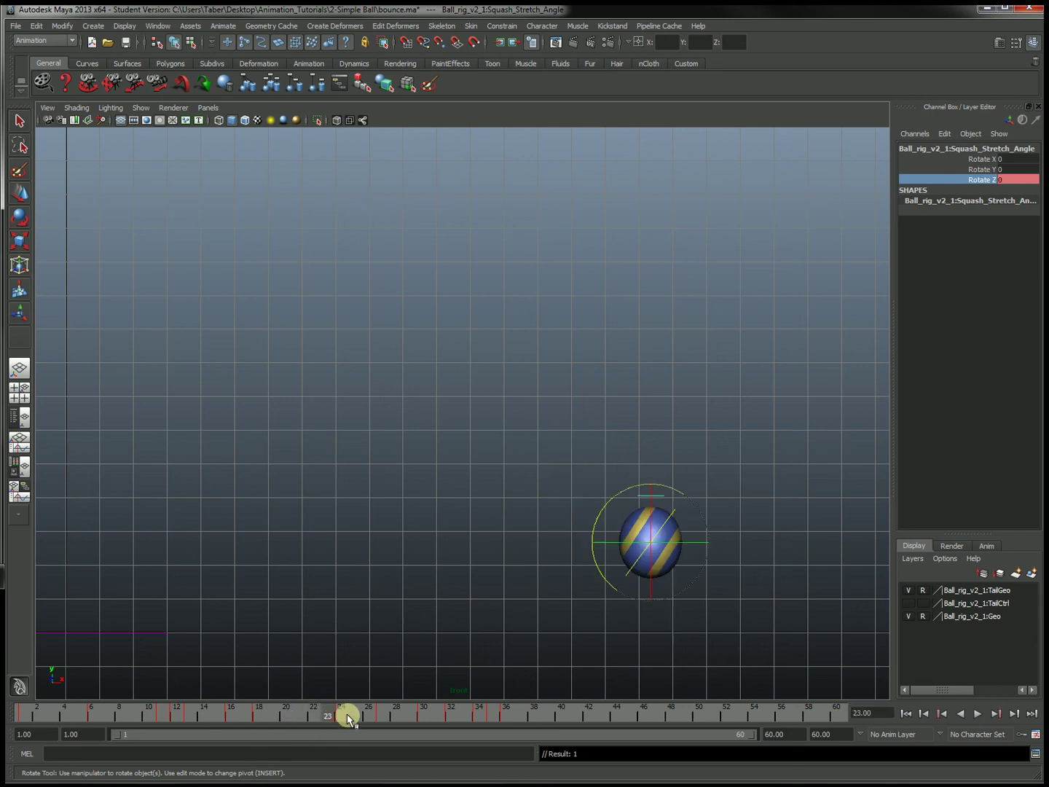
{"action": "left_click_drag", "start_coordinate": [667, 487], "coordinate": [649, 485]}
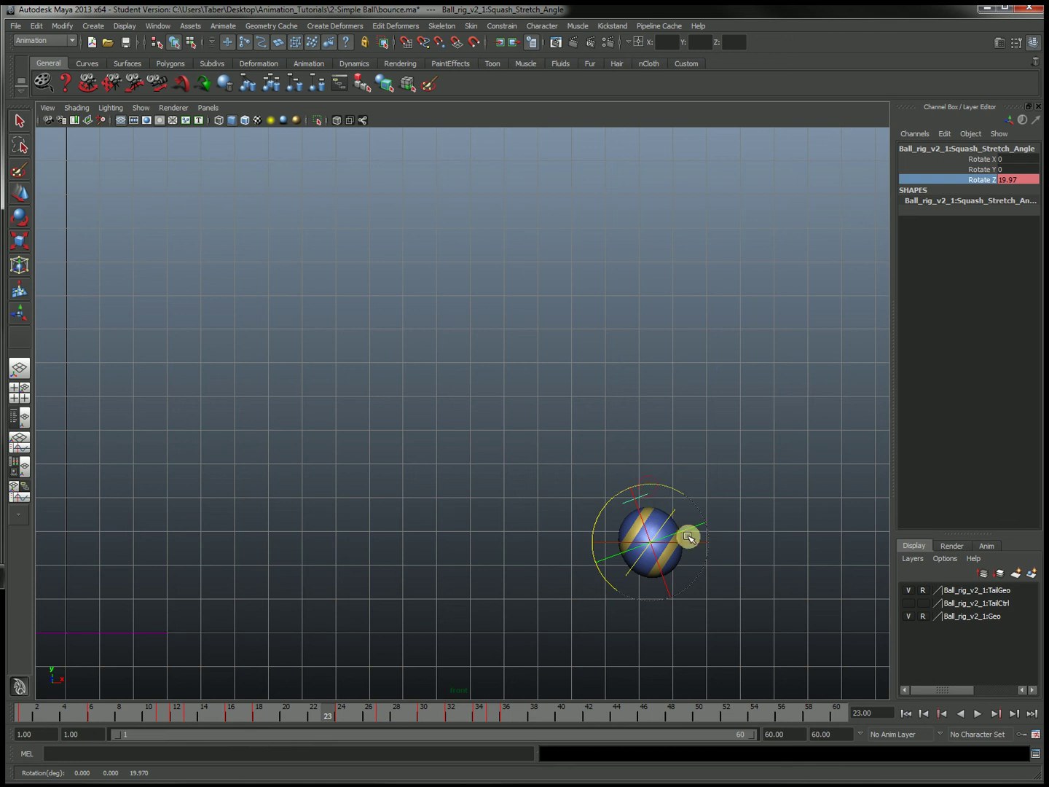
{"action": "right_click", "coordinate": [975, 180]}
{"action": "left_click", "coordinate": [961, 197]}
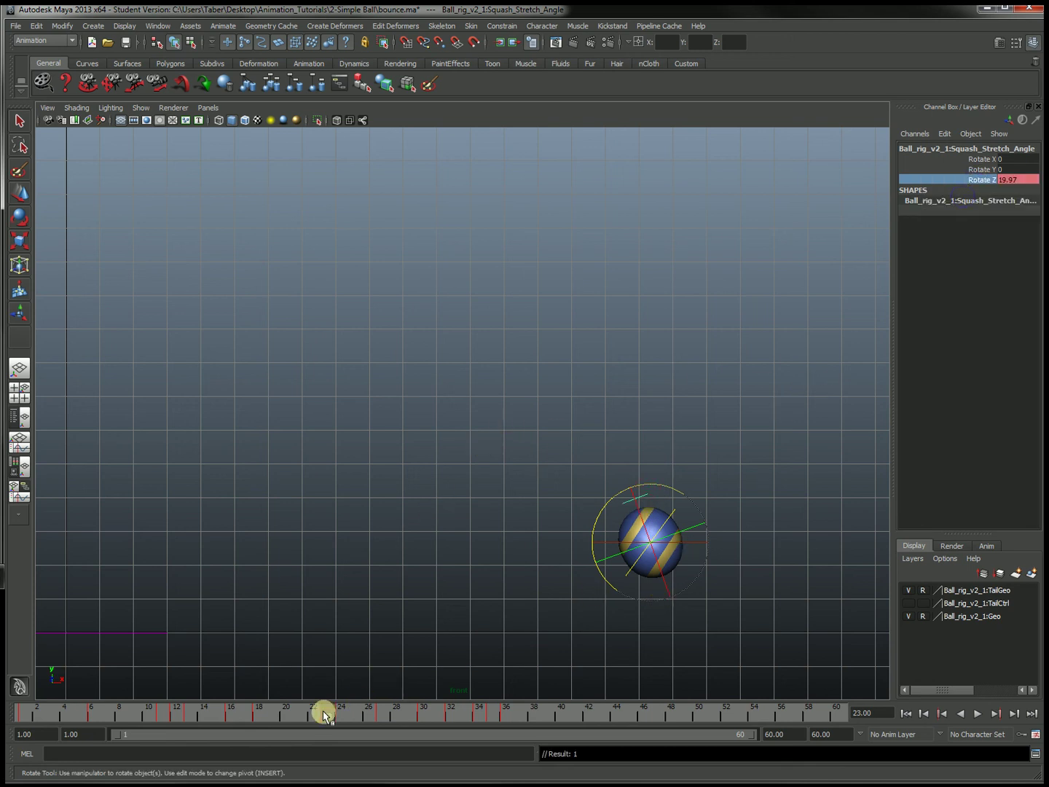
On frame 20, early in the second fall, rotate the squash angle control to about 47.9 in Z and key Rotate Z
{"action": "key", "text": "alt+v"}
{"action": "left_click_drag", "start_coordinate": [309, 716], "coordinate": [288, 714]}
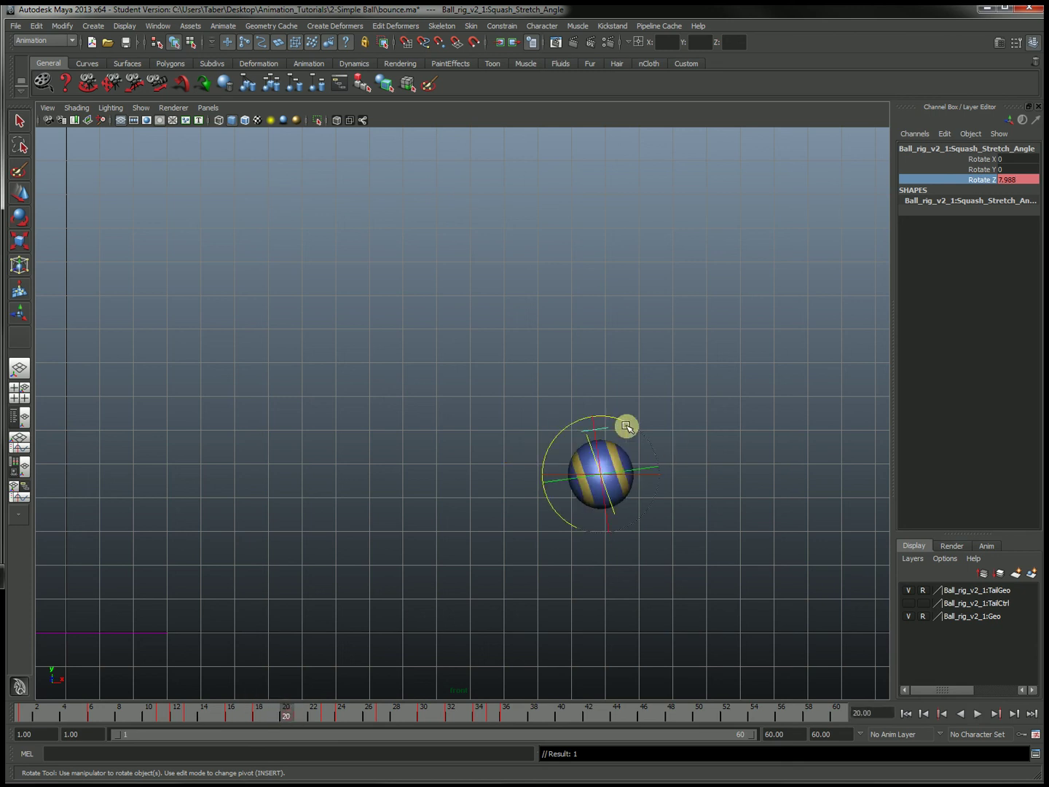
{"action": "left_click_drag", "start_coordinate": [618, 419], "coordinate": [579, 420]}
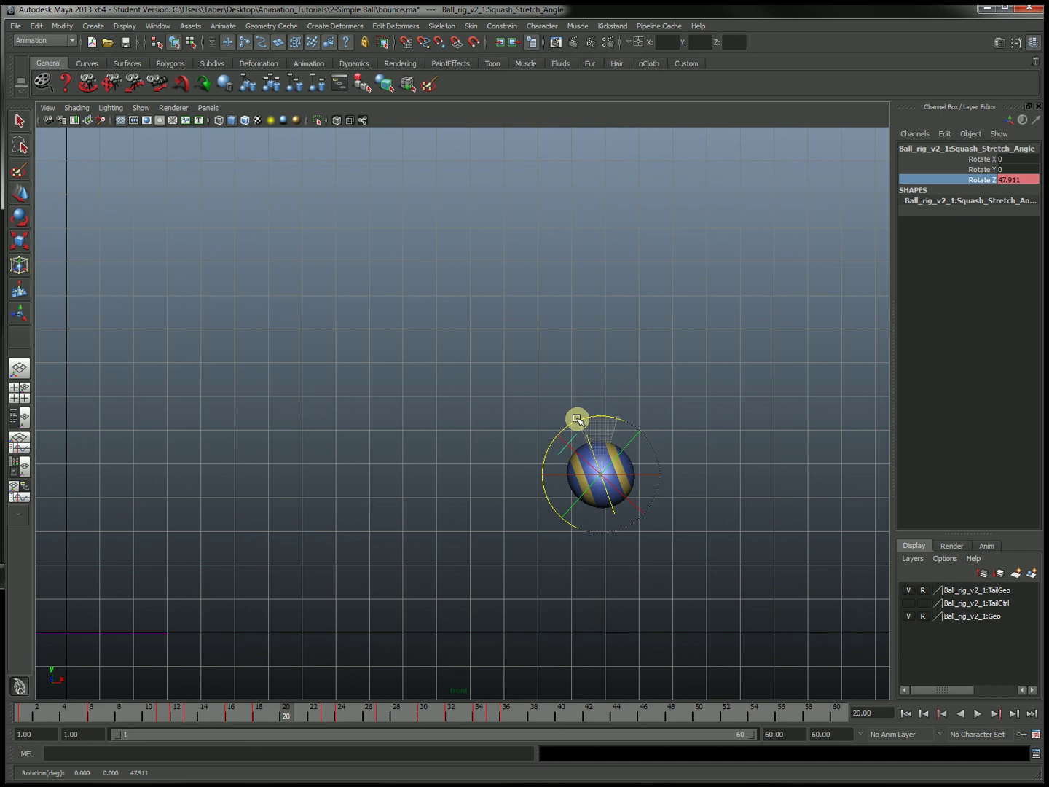
{"action": "right_click", "coordinate": [979, 178]}
{"action": "left_click", "coordinate": [967, 197]}
On frame 25, just after the second contact, tilt Squash_Stretch_Angle to about -20.1 in Rotate Z and key it
{"action": "left_click_drag", "start_coordinate": [276, 712], "coordinate": [355, 714]}
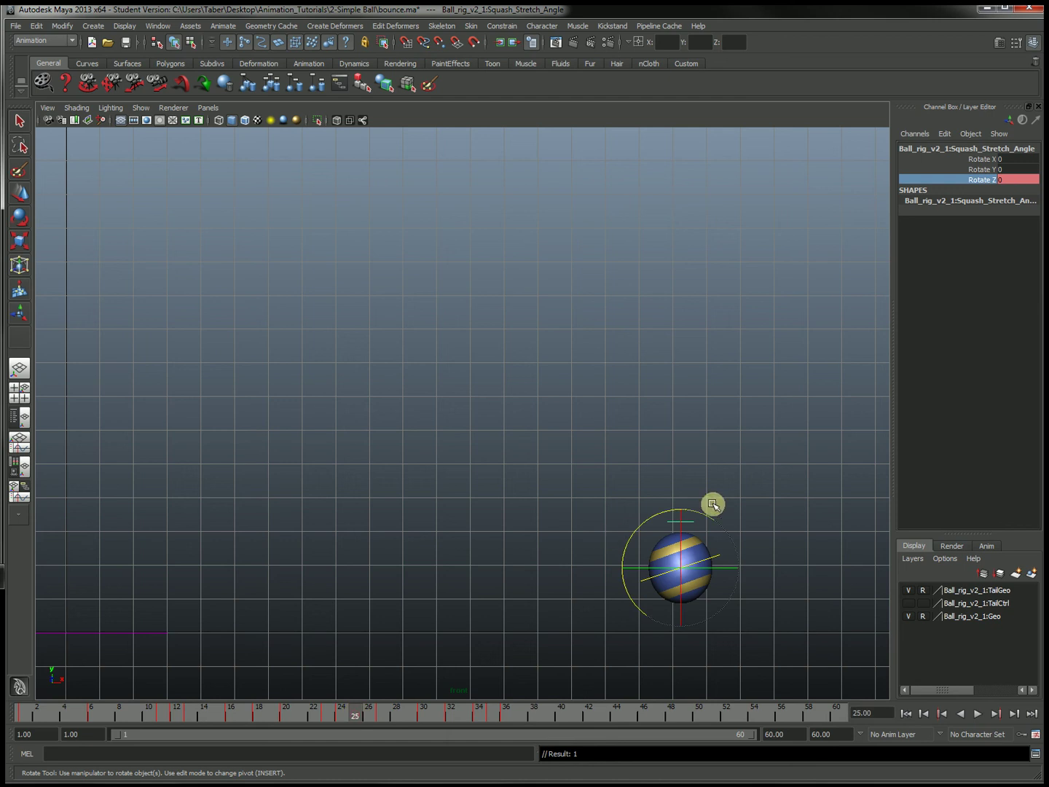
{"action": "left_click_drag", "start_coordinate": [704, 513], "coordinate": [730, 522]}
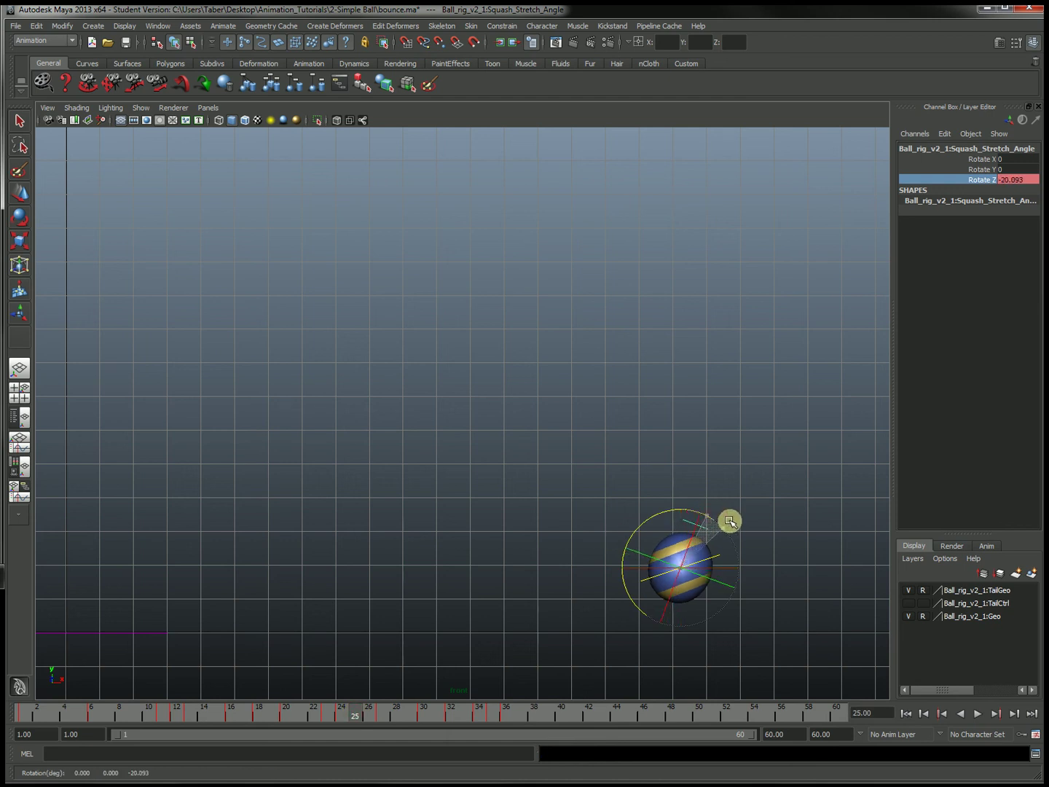
{"action": "right_click", "coordinate": [977, 182]}
{"action": "left_click", "coordinate": [963, 201]}
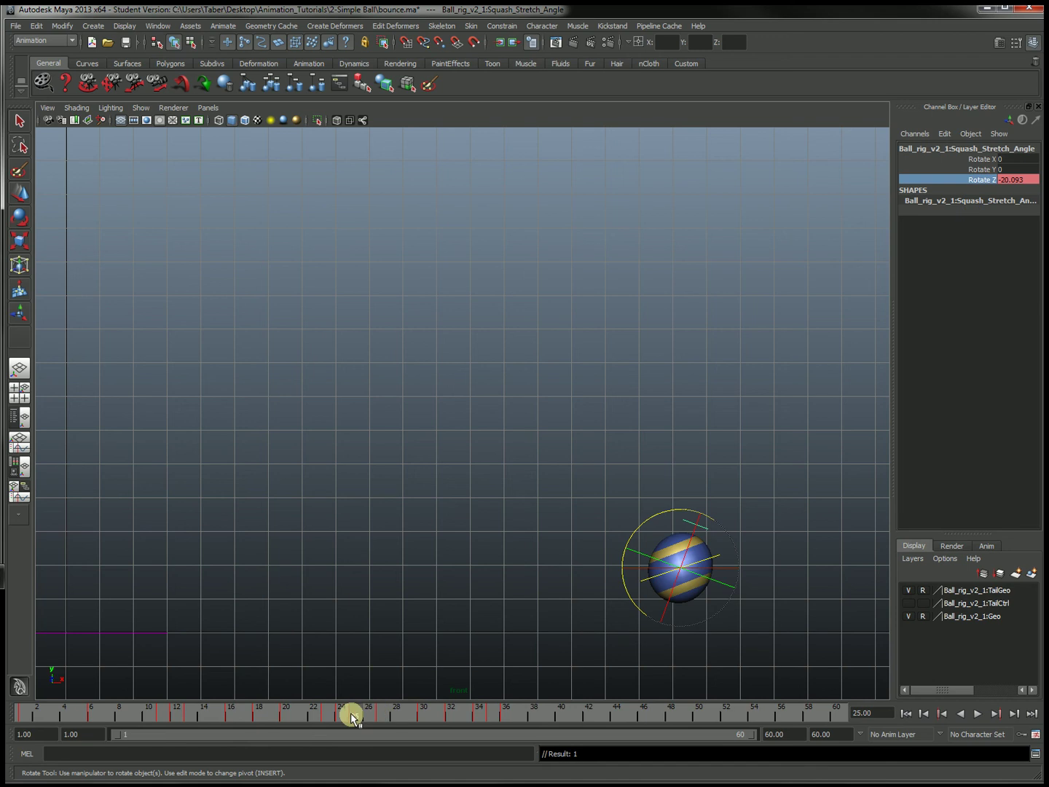
On frame 29, just before the third contact, tilt Squash_Stretch_Angle to about 29.9 in Rotate Z and key it
{"action": "mouse_move", "coordinate": [359, 712]}
{"action": "left_mouse_down"}
{"action": "mouse_move", "coordinate": [419, 715]}
{"action": "mouse_move", "coordinate": [408, 714]}
{"action": "left_mouse_up"}
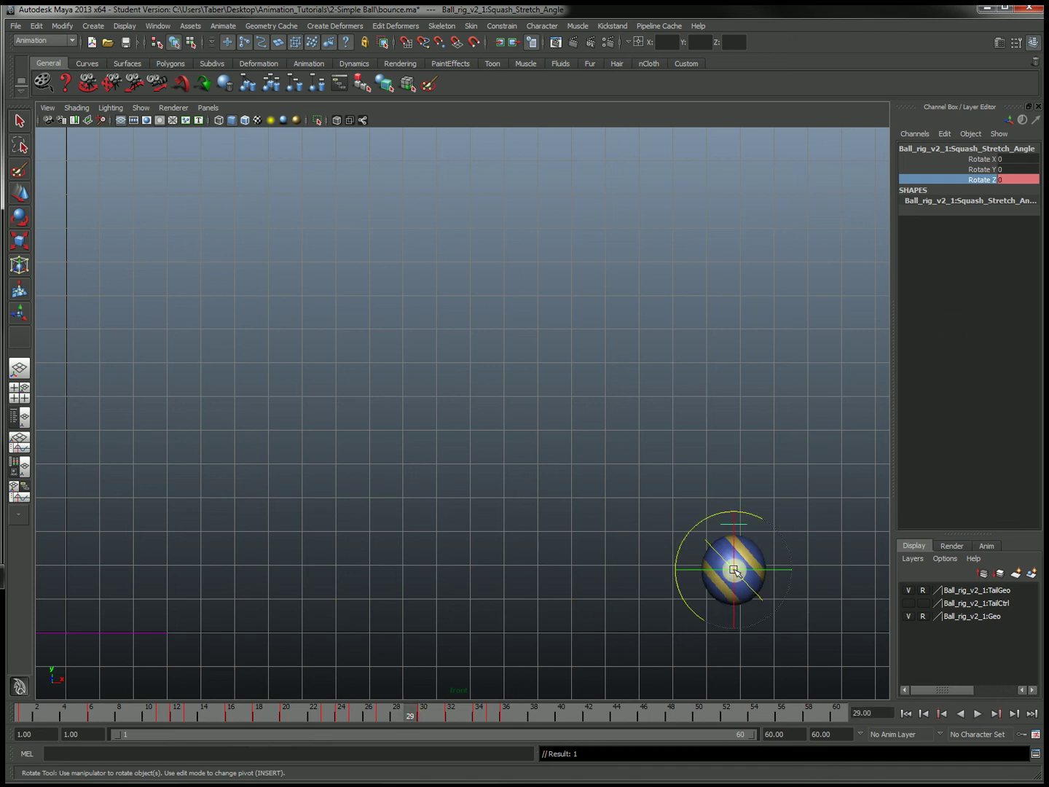
{"action": "left_click_drag", "start_coordinate": [755, 518], "coordinate": [728, 519]}
{"action": "right_click_drag", "start_coordinate": [990, 177], "coordinate": [966, 193]}
On frame 31, just after the third contact, rotate the squash angle control to about -18 in Z and key Rotate Z
{"action": "left_click_drag", "start_coordinate": [430, 712], "coordinate": [424, 713]}
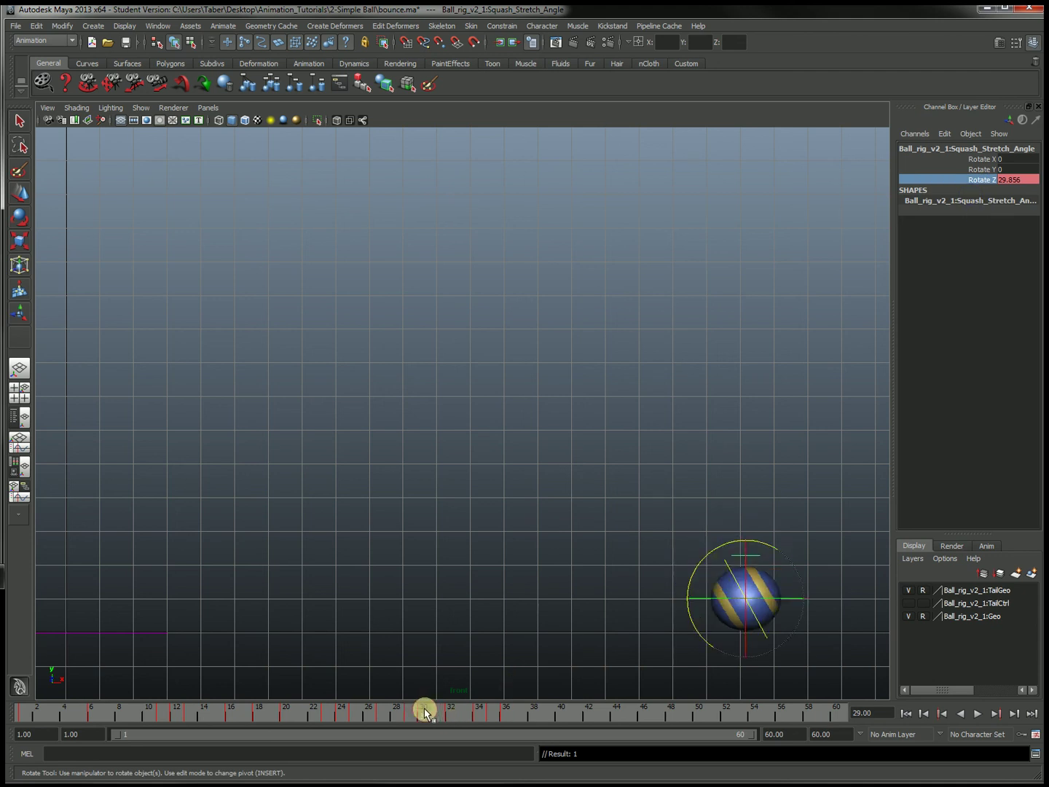
{"action": "left_click", "coordinate": [435, 714]}
{"action": "left_click_drag", "start_coordinate": [778, 525], "coordinate": [795, 527]}
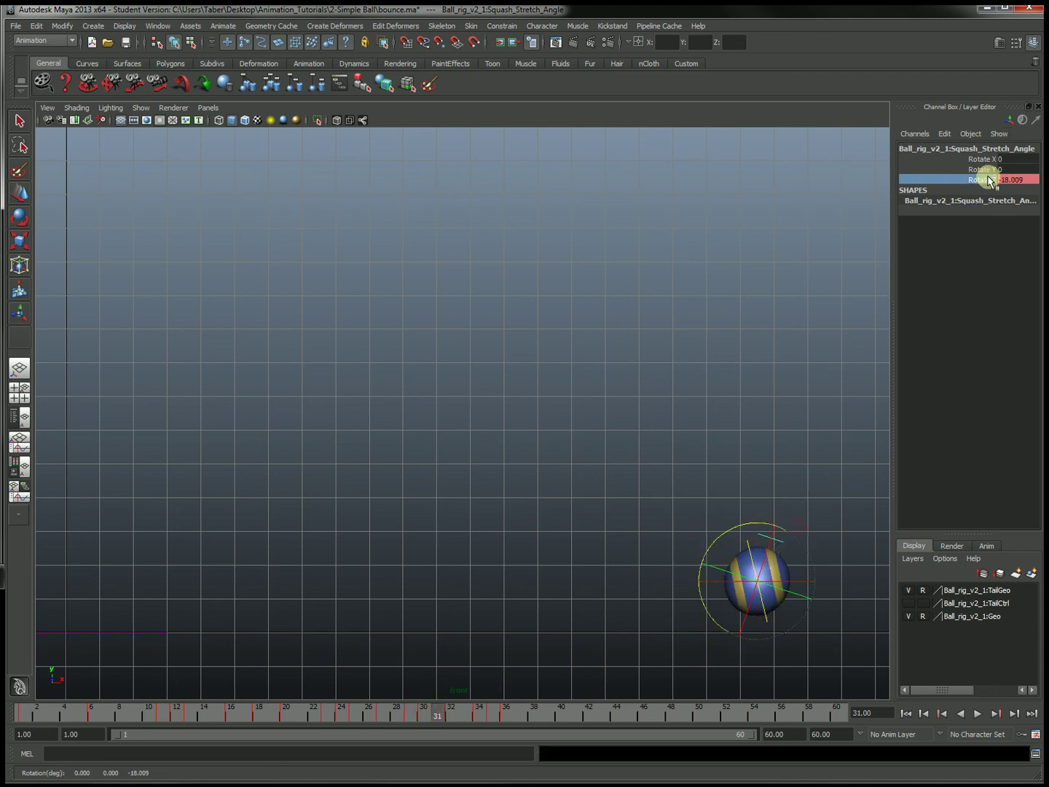
{"action": "right_click_drag", "start_coordinate": [984, 178], "coordinate": [984, 202]}
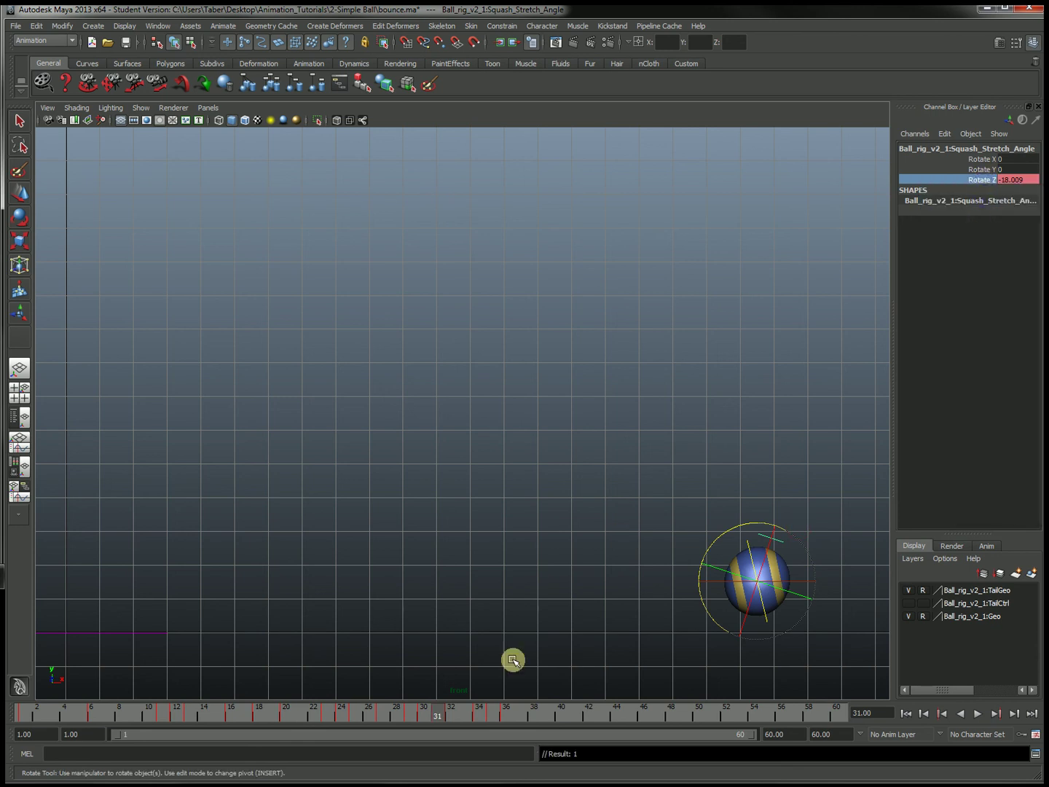
Check the last small bounces, play the animation from frame 1 to review the ball's tilt, and deselect the control
{"action": "left_click", "coordinate": [446, 712]}
{"action": "left_click", "coordinate": [465, 713]}
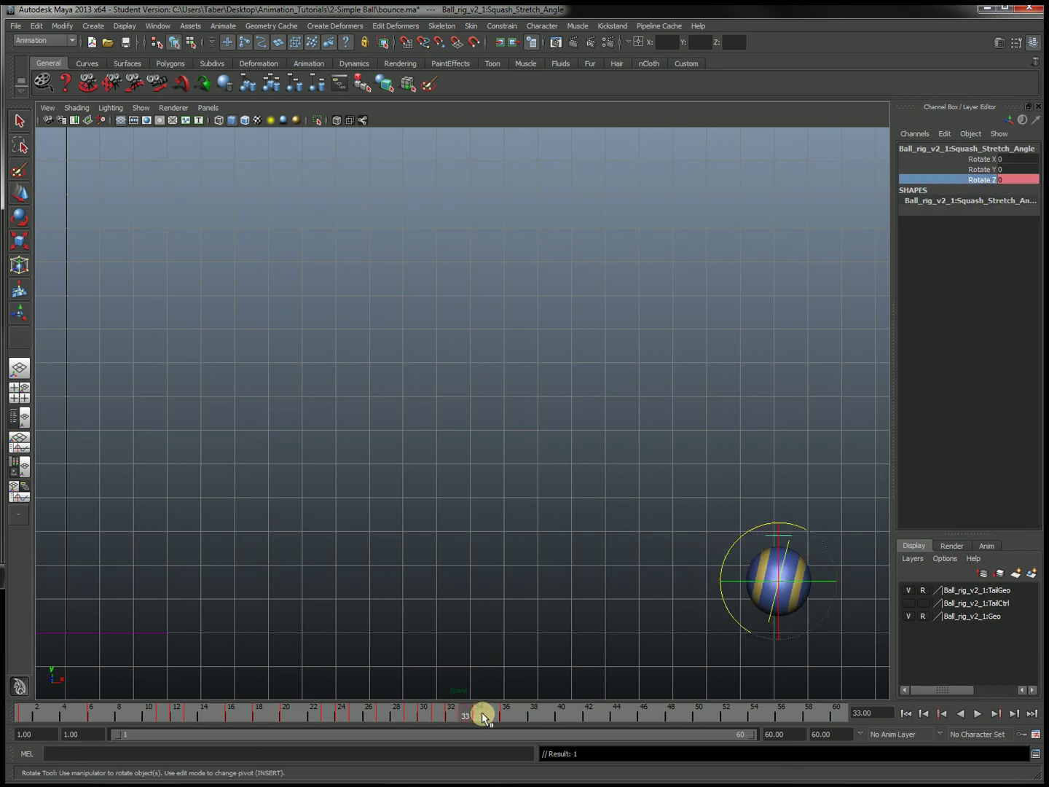
{"action": "left_click", "coordinate": [479, 713]}
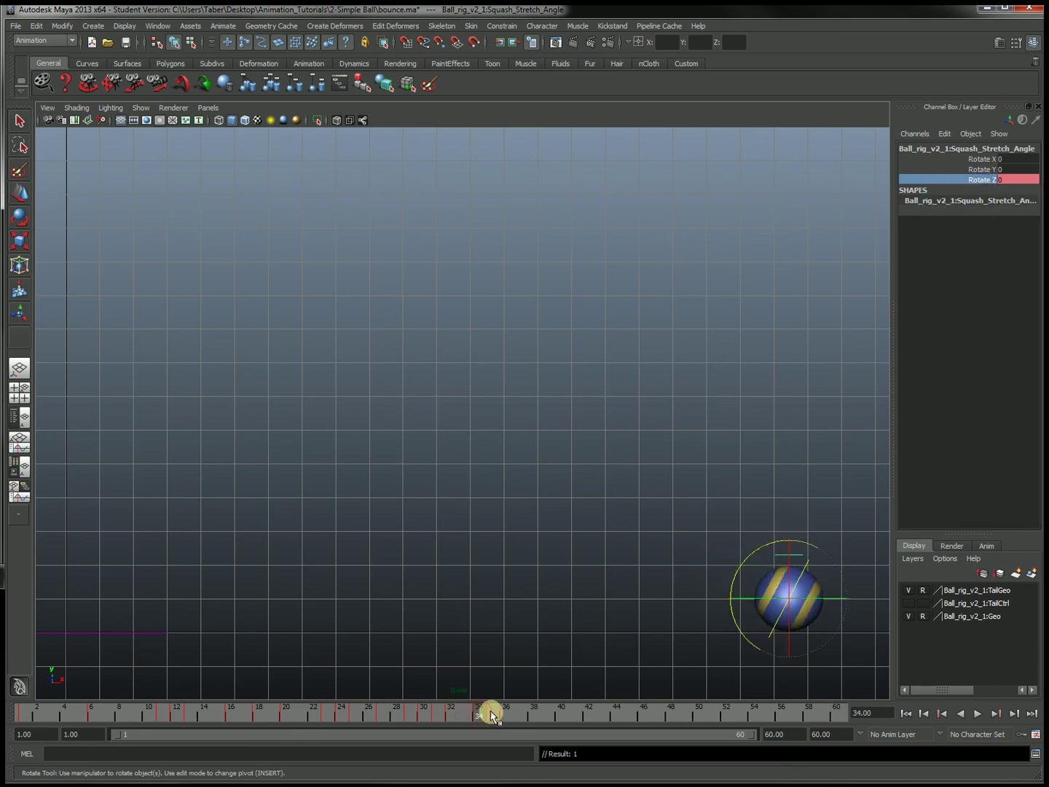
{"action": "left_click_drag", "start_coordinate": [491, 714], "coordinate": [6, 701]}
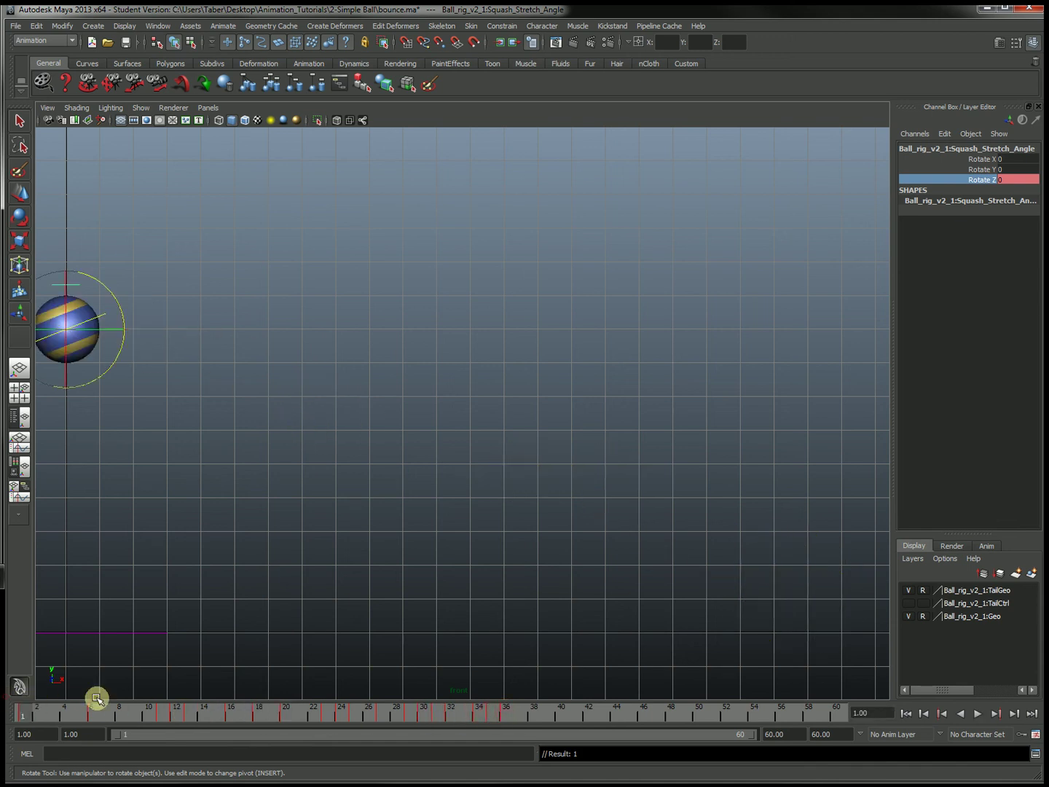
{"action": "left_click", "coordinate": [976, 714]}
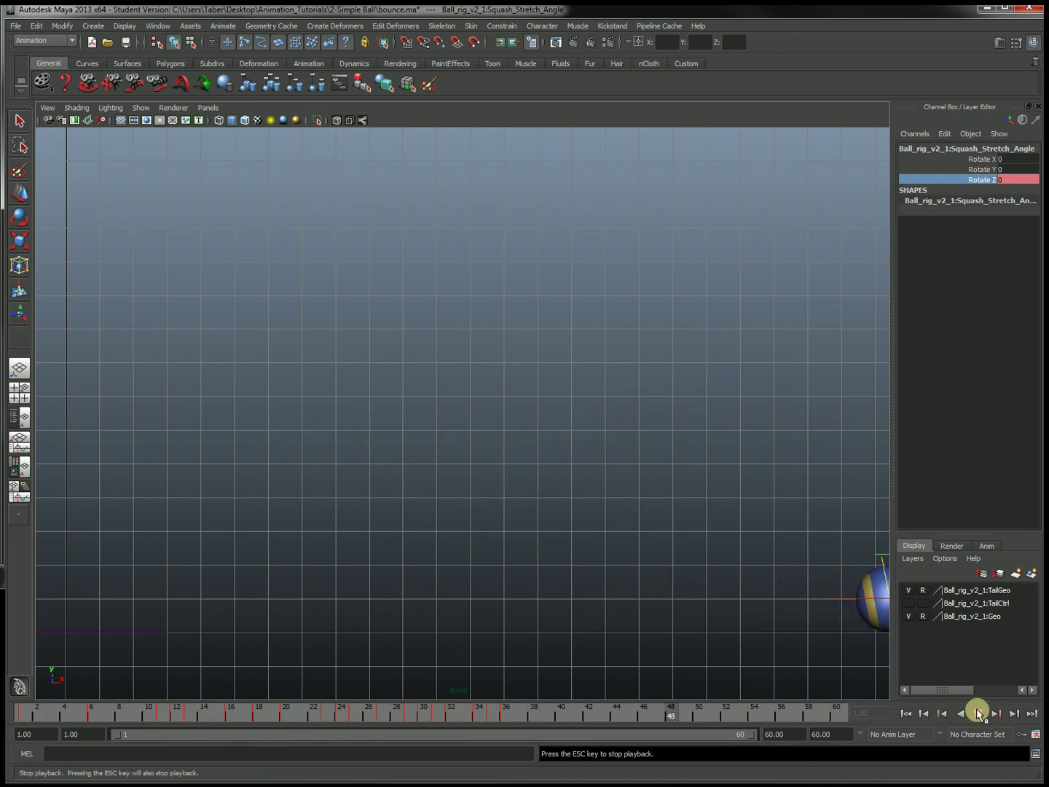
{"action": "left_click", "coordinate": [976, 711]}
{"action": "left_click", "coordinate": [594, 473]}
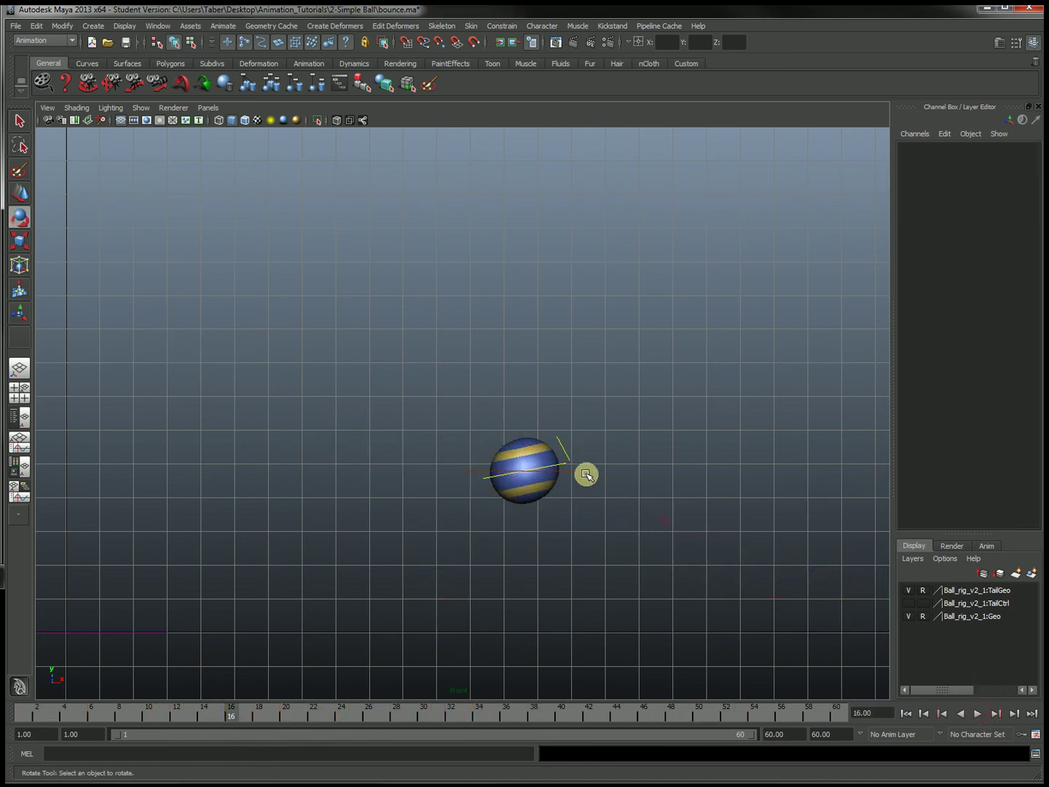
Select Ball_Ctrl and frame its Squashand Stretch curve in the Graph Editor
{"action": "left_click", "coordinate": [583, 472]}
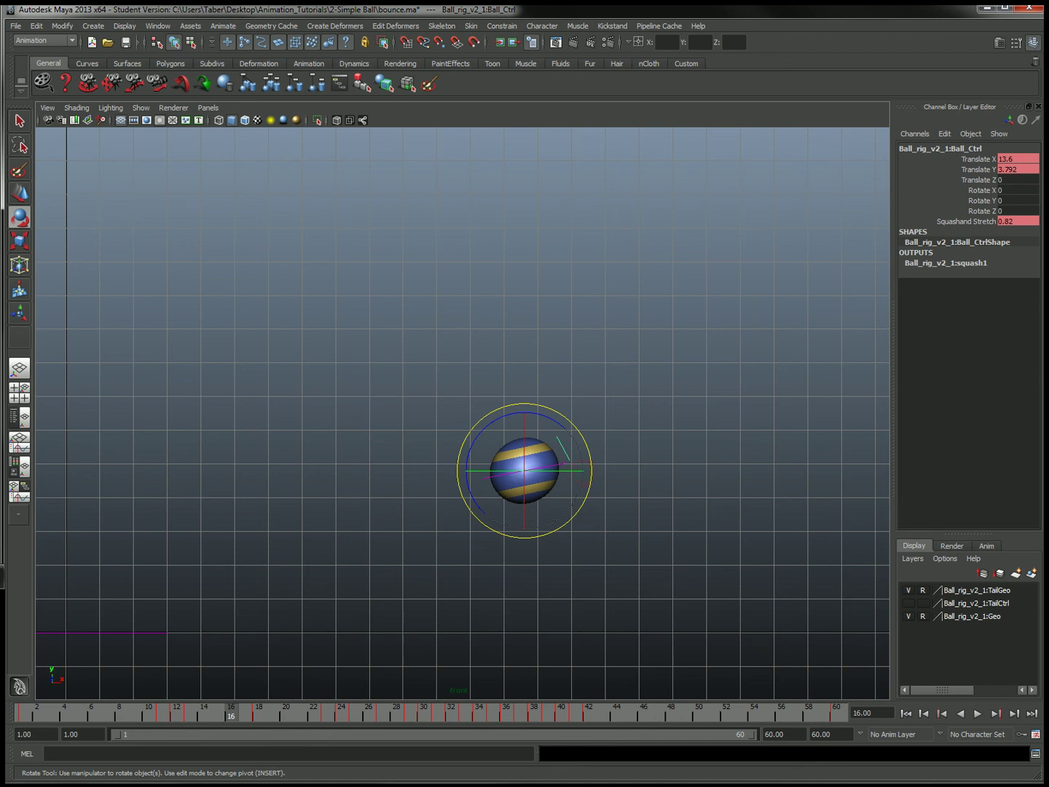
{"action": "key", "text": "alt+Tab"}
{"action": "key", "text": "a"}
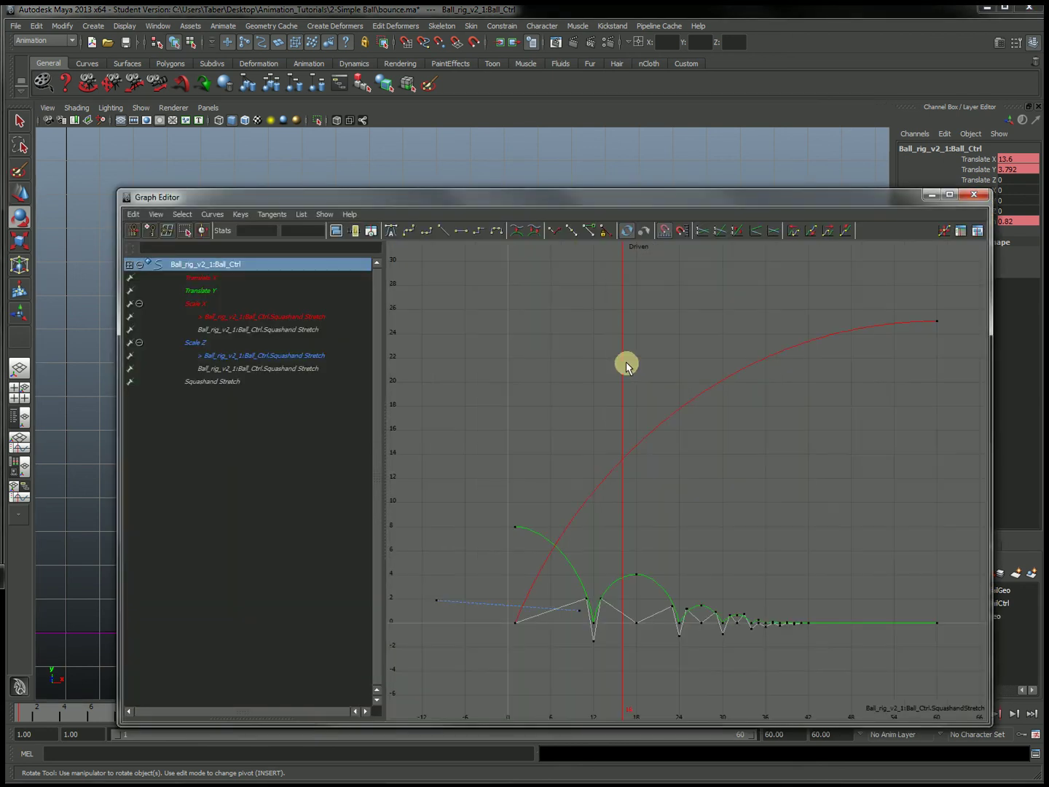
{"action": "left_click", "coordinate": [206, 383]}
{"action": "key", "text": "f"}
{"action": "mouse_move", "coordinate": [646, 618]}
{"action": "right_mouse_down", "text": "alt"}
{"action": "mouse_move", "coordinate": [686, 628]}
{"action": "mouse_move", "coordinate": [647, 639]}
{"action": "right_mouse_up", "text": "alt"}
{"action": "middle_click_drag", "start_coordinate": [646, 639], "coordinate": [664, 649], "text": "alt"}
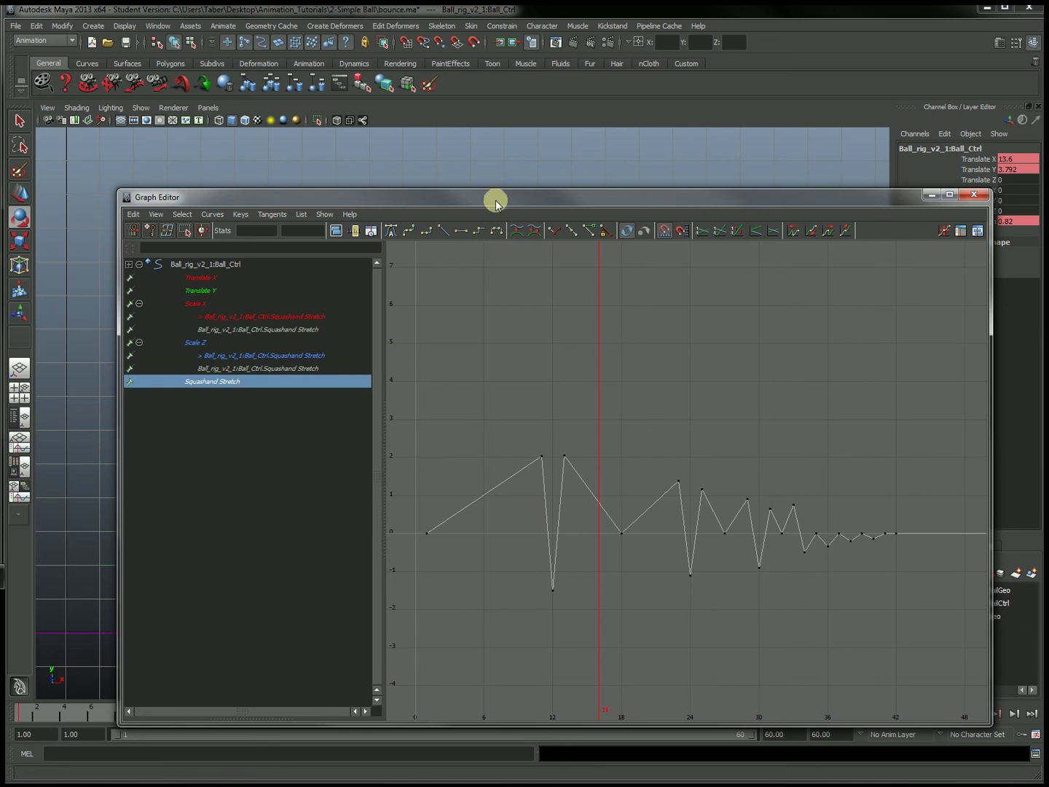
{"action": "left_click_drag", "start_coordinate": [494, 193], "coordinate": [457, 180]}
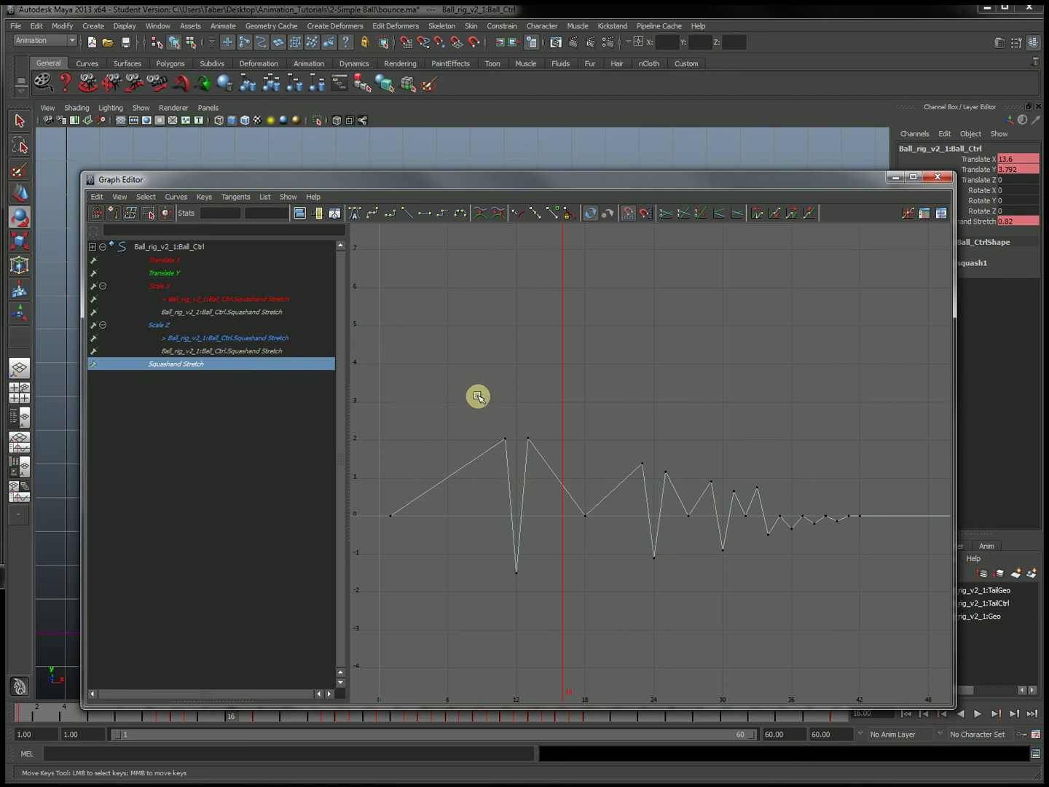
Flatten the incoming tangent of the stretch key at frame 11, and free its tangent weight and break its tangents
{"action": "left_click_drag", "start_coordinate": [477, 400], "coordinate": [515, 456]}
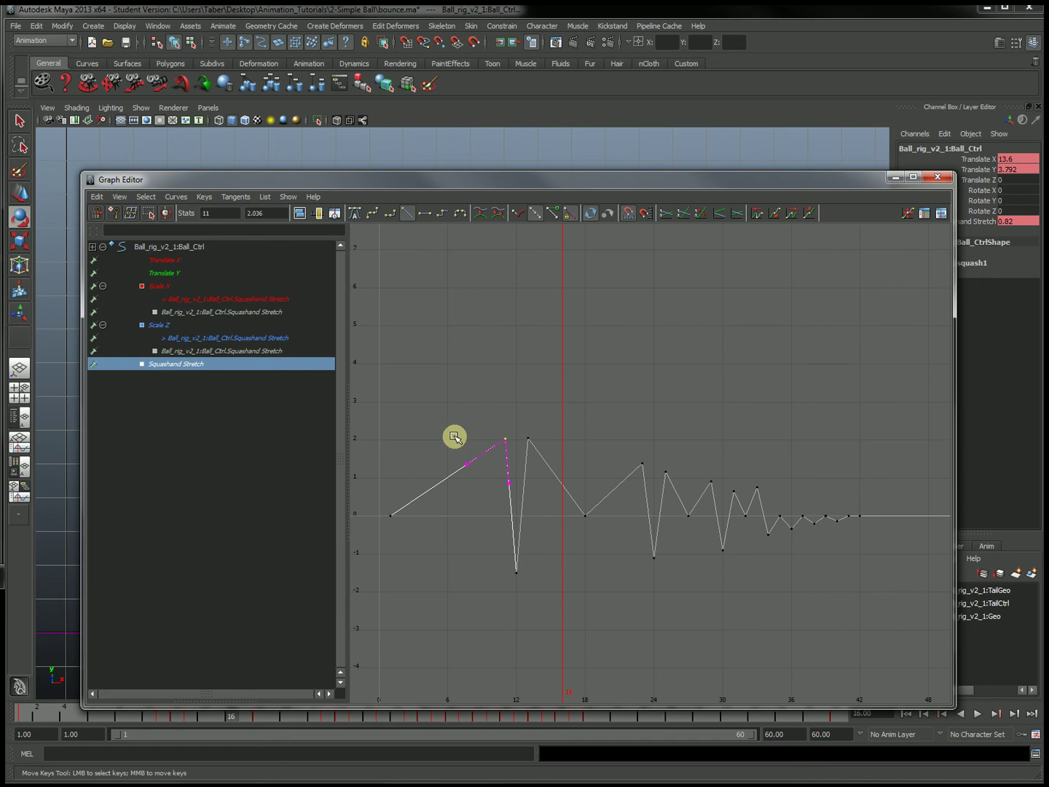
{"action": "left_click", "coordinate": [467, 465]}
{"action": "left_click", "coordinate": [425, 213]}
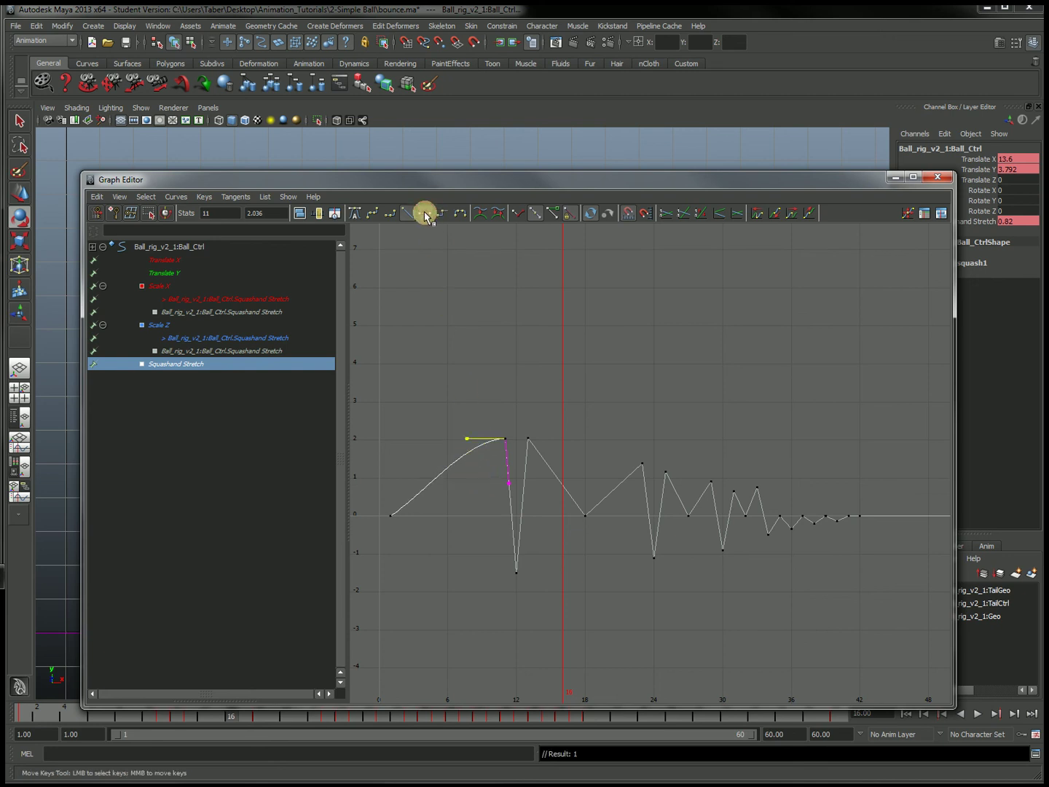
{"action": "left_click", "coordinate": [556, 215]}
{"action": "left_click", "coordinate": [518, 213]}
Try raising the outgoing tangent of the frame 1 key so the stretch builds quickly at the start of the fall
{"action": "left_click_drag", "start_coordinate": [445, 403], "coordinate": [446, 434]}
{"action": "left_click_drag", "start_coordinate": [370, 485], "coordinate": [417, 472]}
{"action": "left_click", "coordinate": [430, 489]}
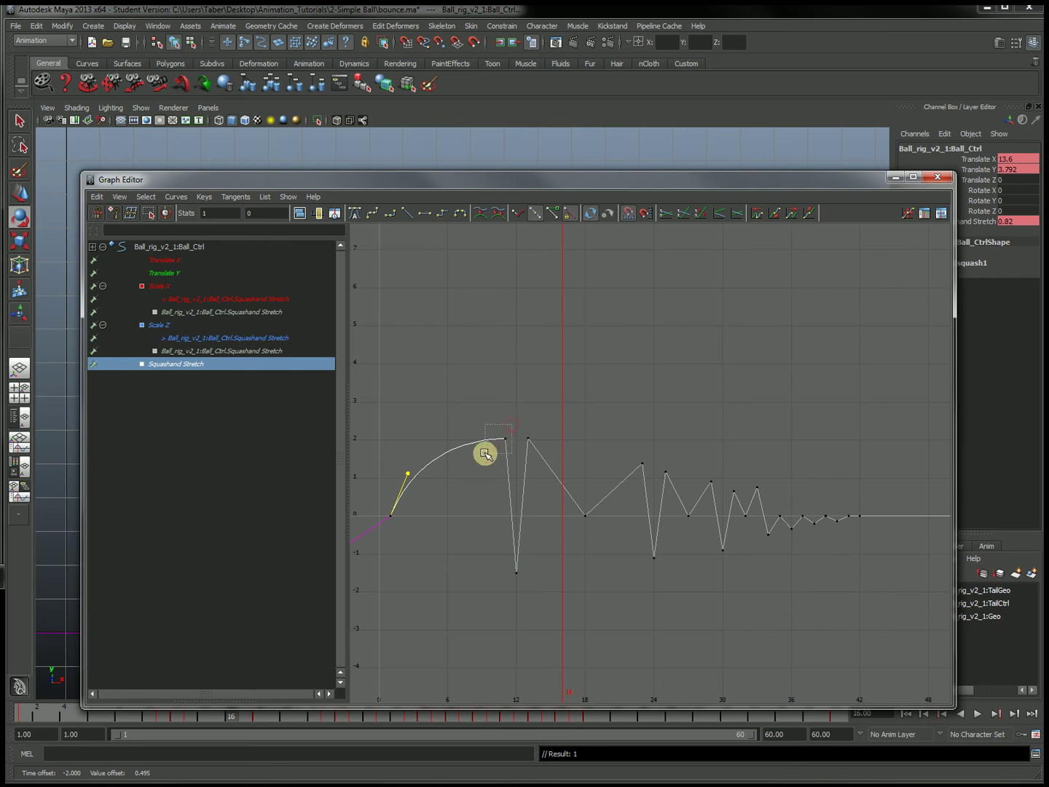
Ease the stretch in from frame 1 to 11 by steepening frame 11's incoming handle and leveling and lengthening frame 1's outgoing handle
{"action": "left_click_drag", "start_coordinate": [485, 453], "coordinate": [484, 452]}
{"action": "left_click_drag", "start_coordinate": [429, 415], "coordinate": [456, 451]}
{"action": "middle_click_drag", "start_coordinate": [449, 435], "coordinate": [480, 485]}
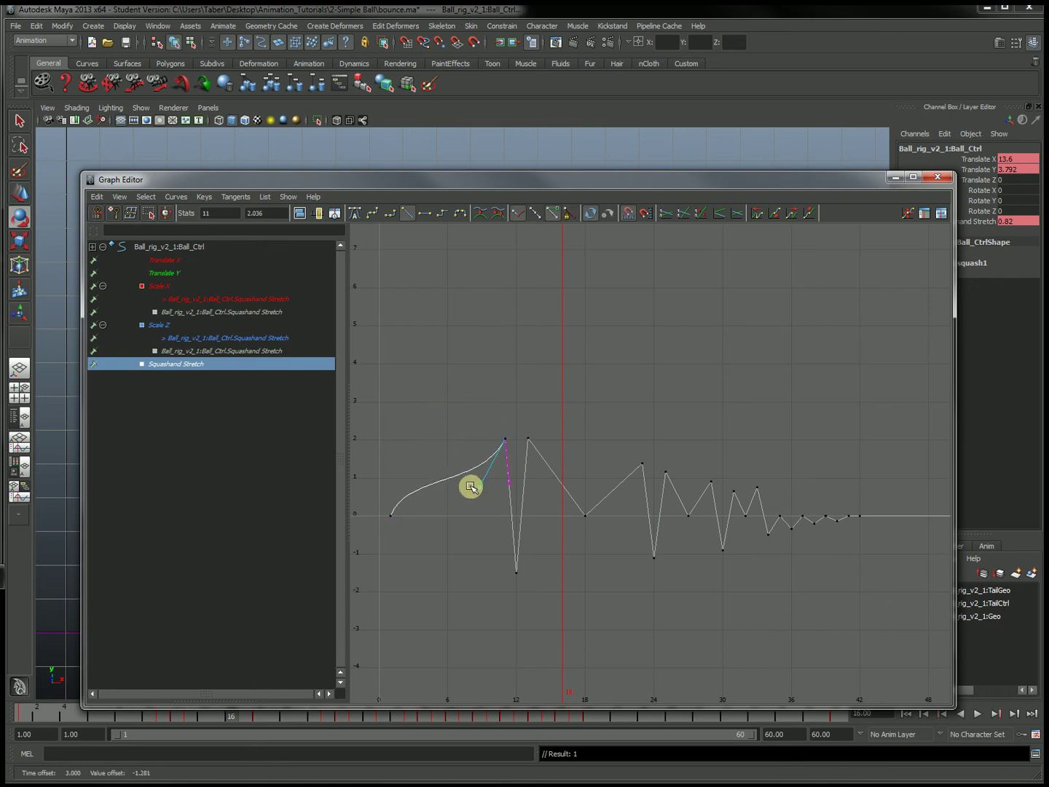
{"action": "left_click_drag", "start_coordinate": [382, 496], "coordinate": [412, 546]}
{"action": "middle_click_drag", "start_coordinate": [406, 474], "coordinate": [438, 515]}
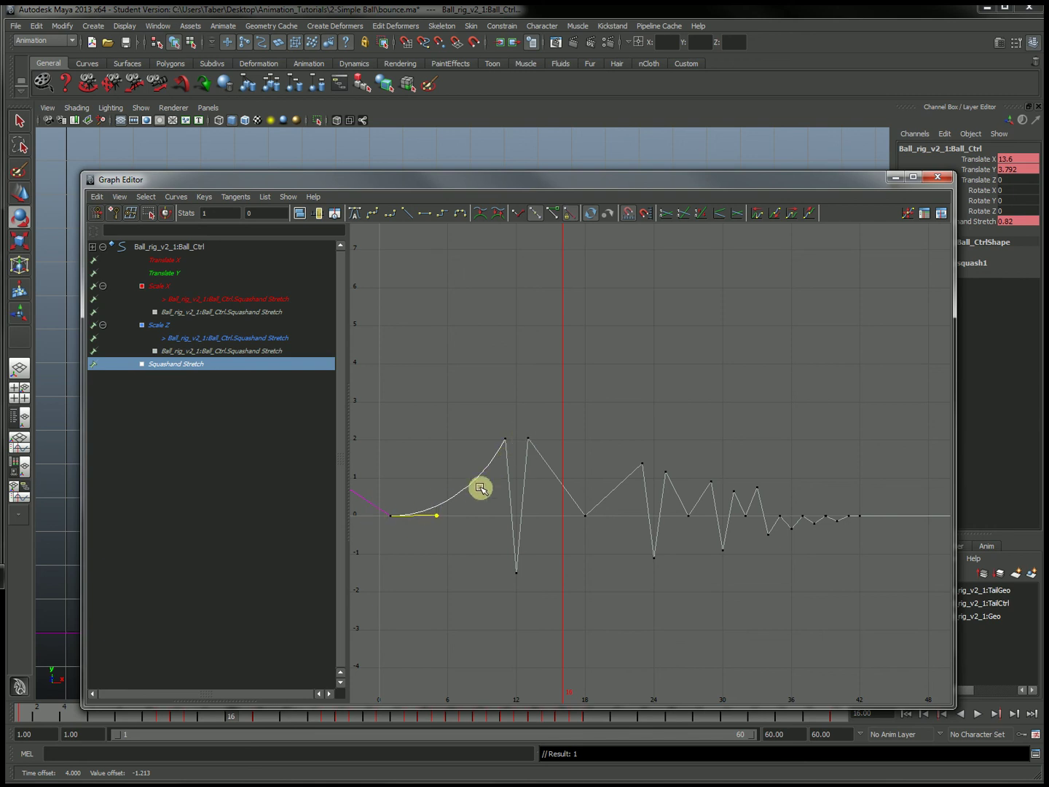
{"action": "left_click", "coordinate": [449, 454]}
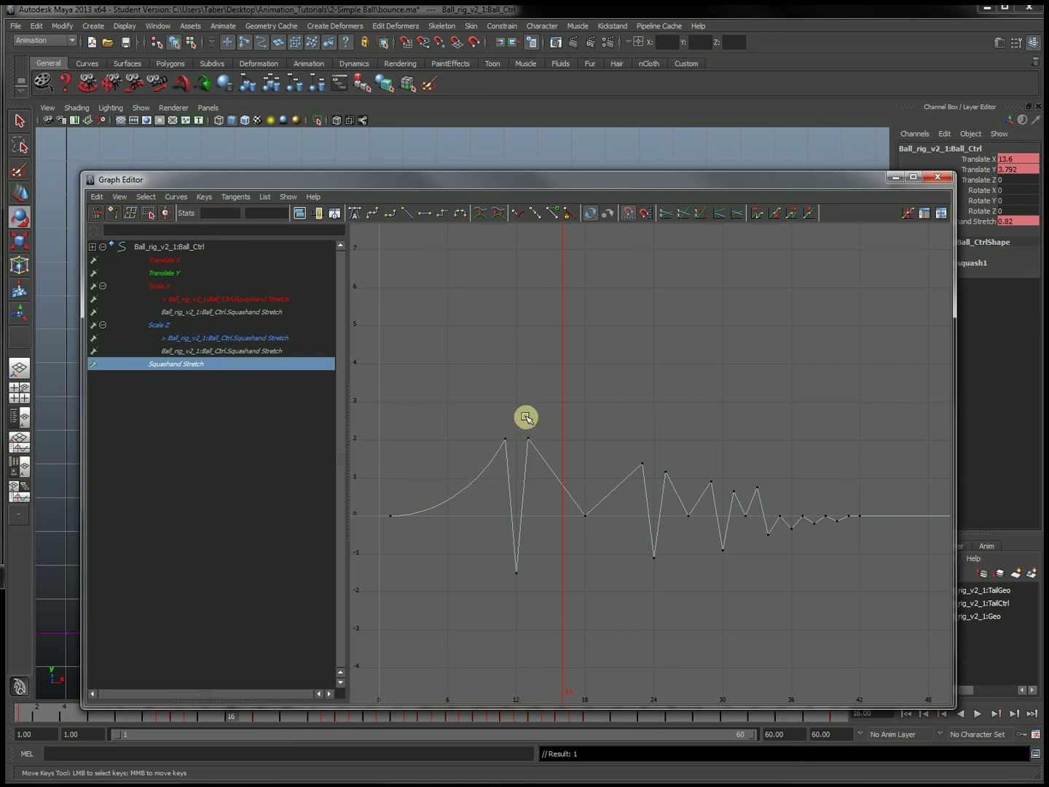
Curve the stretch down from frame 13 to 18 by breaking and steepening frame 13's outgoing tangent and flattening the frame 18 key
{"action": "left_click", "coordinate": [537, 448]}
{"action": "left_click", "coordinate": [534, 219]}
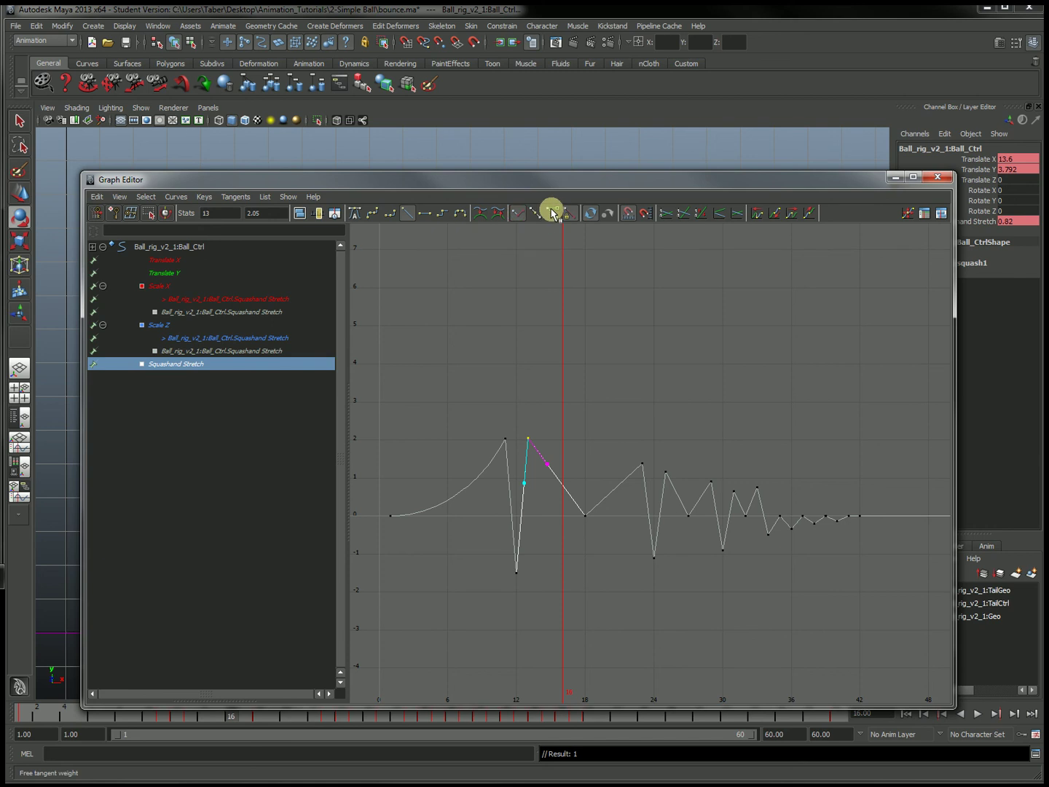
{"action": "left_click", "coordinate": [548, 463]}
{"action": "middle_click_drag", "start_coordinate": [548, 462], "coordinate": [543, 475]}
{"action": "left_click_drag", "start_coordinate": [574, 490], "coordinate": [597, 539]}
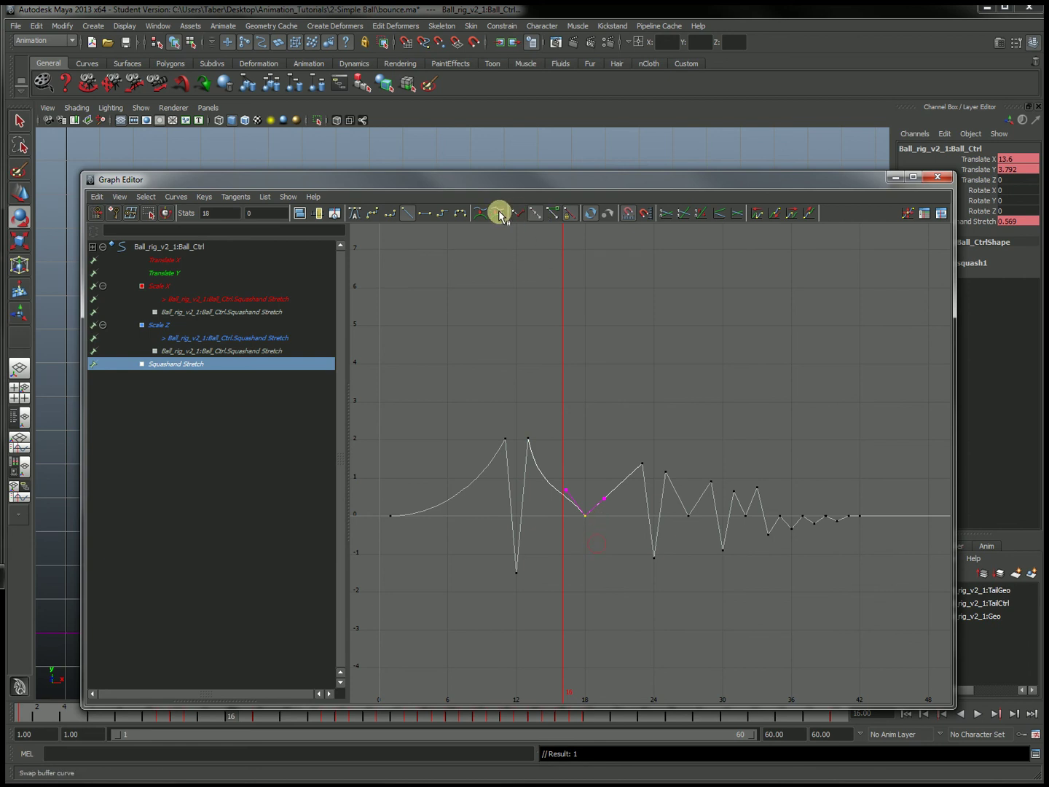
{"action": "left_click", "coordinate": [428, 215]}
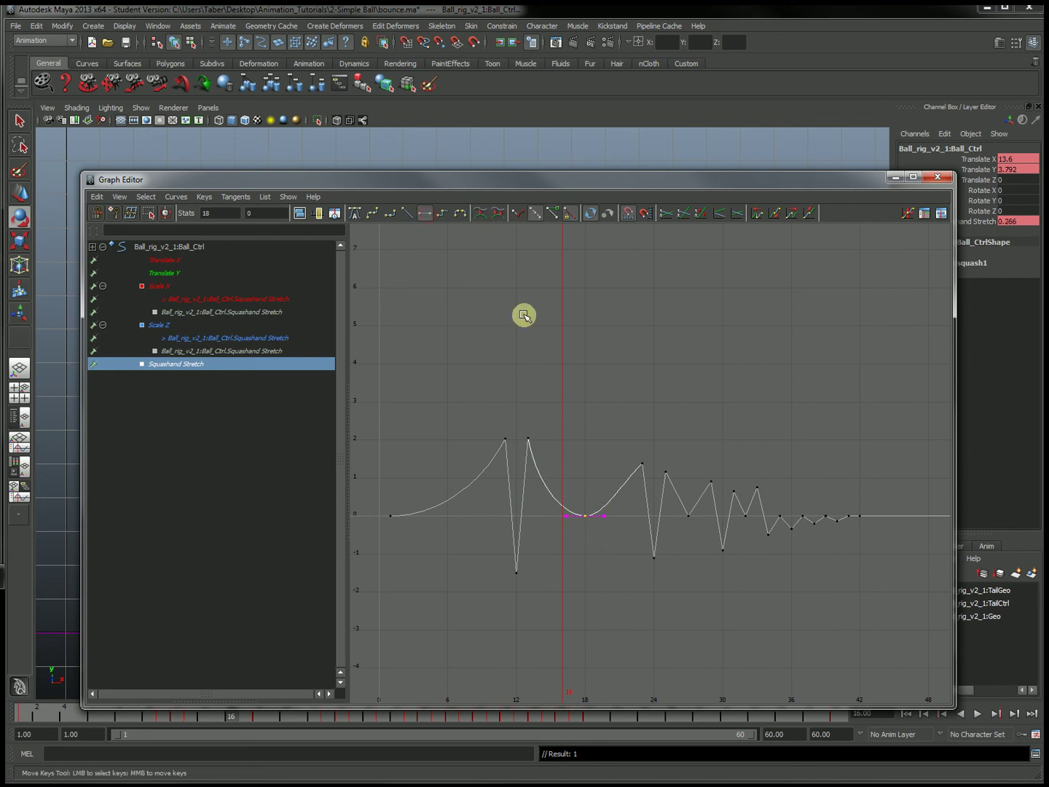
Break and free the tangents of the frame 23 key and steepen its incoming handle
{"action": "left_click", "coordinate": [641, 465]}
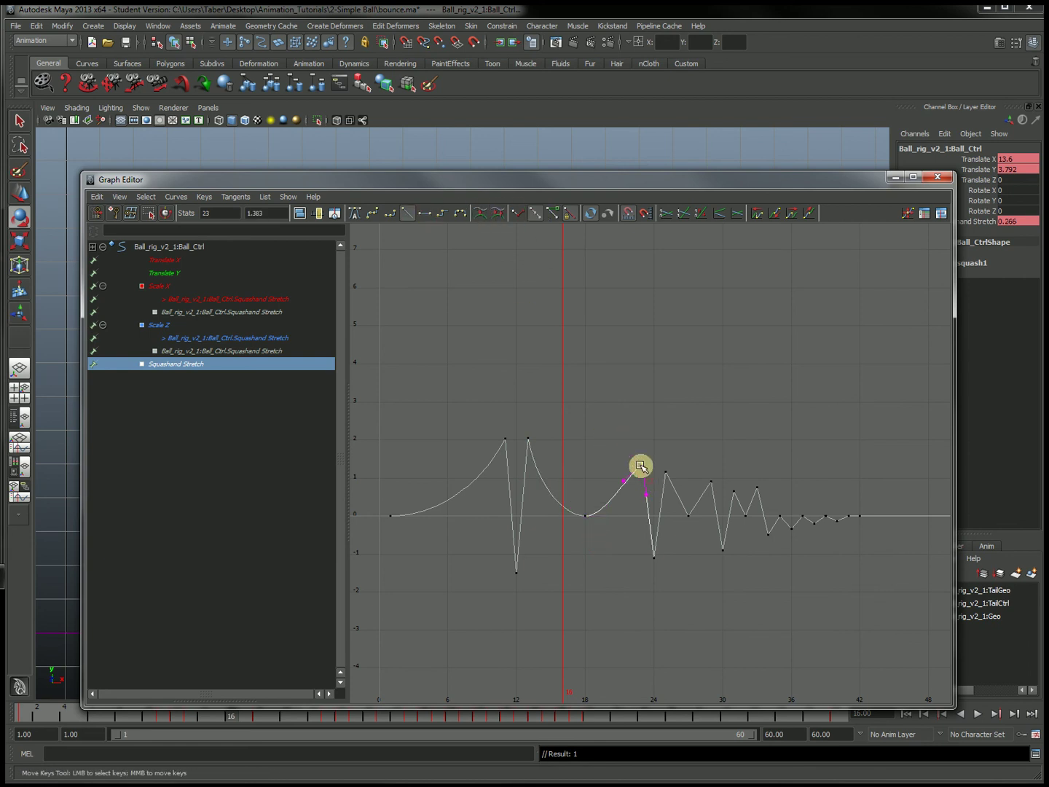
{"action": "left_click", "coordinate": [582, 517]}
{"action": "left_click", "coordinate": [642, 464]}
{"action": "left_click", "coordinate": [518, 214]}
{"action": "left_click", "coordinate": [552, 213]}
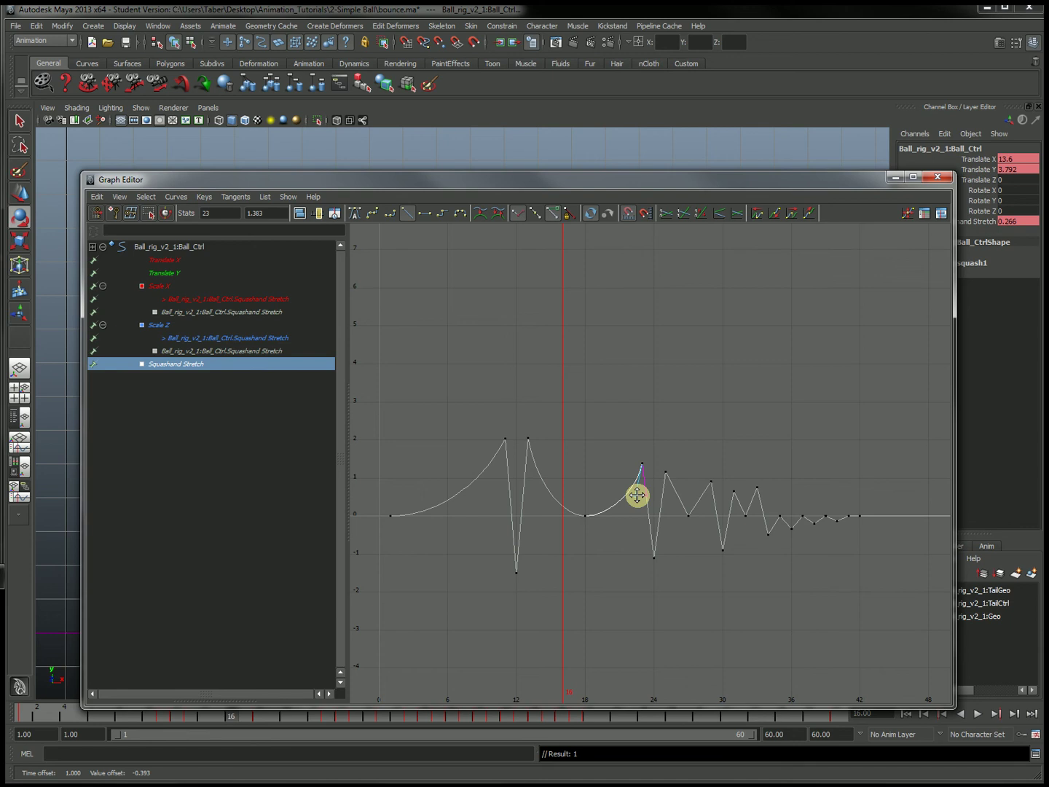
Flatten the keys at frames 27 and 32, and break and free the tangents of the peaks at frames 25, 29, 31 and 33
{"action": "right_click_drag", "start_coordinate": [701, 539], "coordinate": [636, 538], "text": "alt"}
{"action": "left_click_drag", "start_coordinate": [610, 479], "coordinate": [720, 521]}
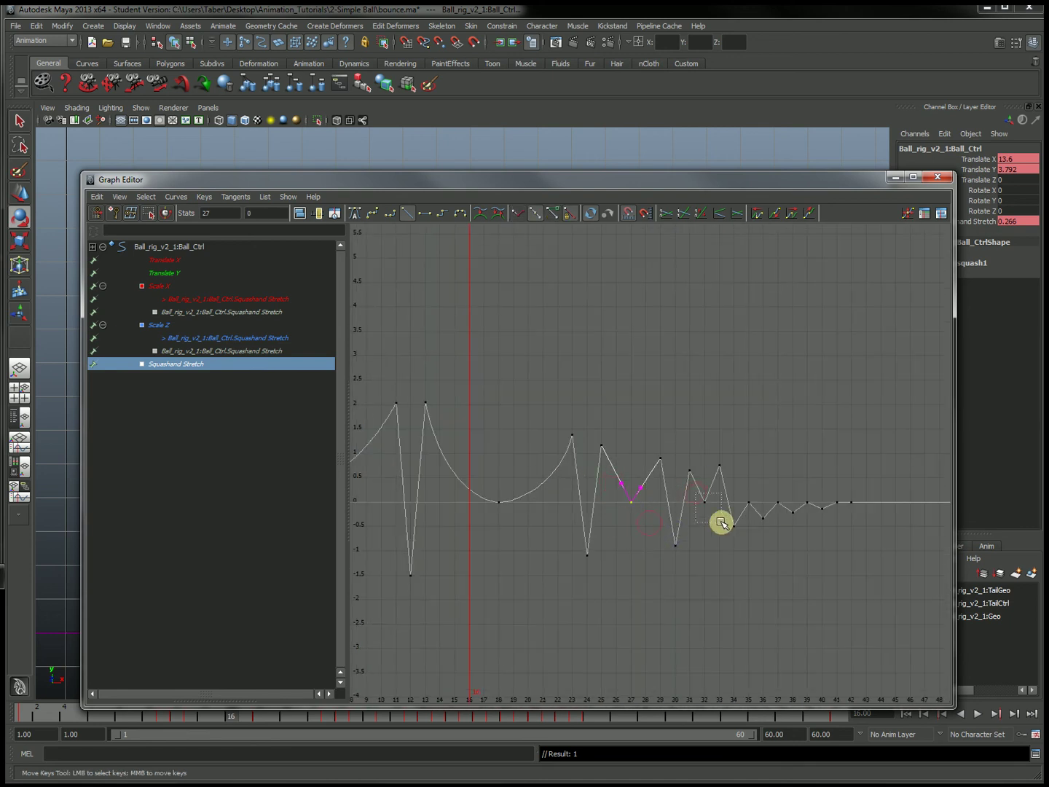
{"action": "left_click", "coordinate": [425, 213]}
{"action": "left_click_drag", "start_coordinate": [615, 452], "coordinate": [752, 480]}
{"action": "left_click", "coordinate": [550, 213]}
{"action": "scroll", "coordinate": [649, 478], "scroll_direction": "up", "scroll_amount": 5}
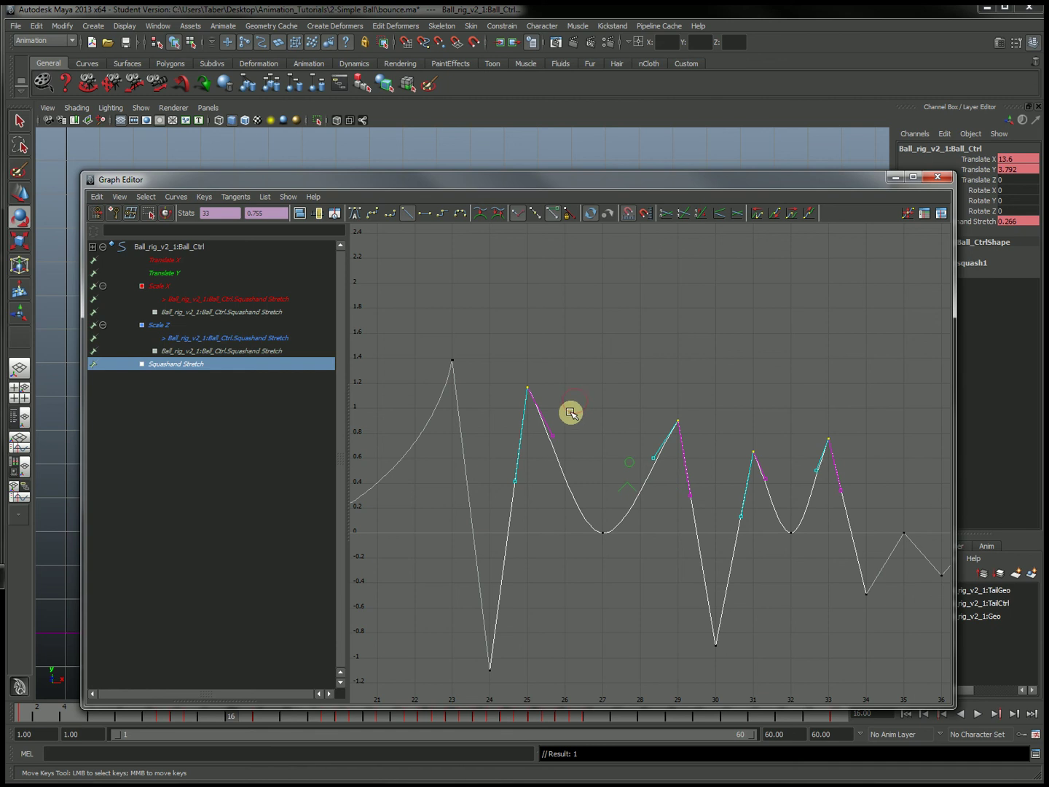
Steepen the outgoing handle at frame 25 and the incoming handle at frame 29 to form a smooth valley between them
{"action": "left_click", "coordinate": [550, 440]}
{"action": "middle_click_drag", "start_coordinate": [553, 435], "coordinate": [535, 460]}
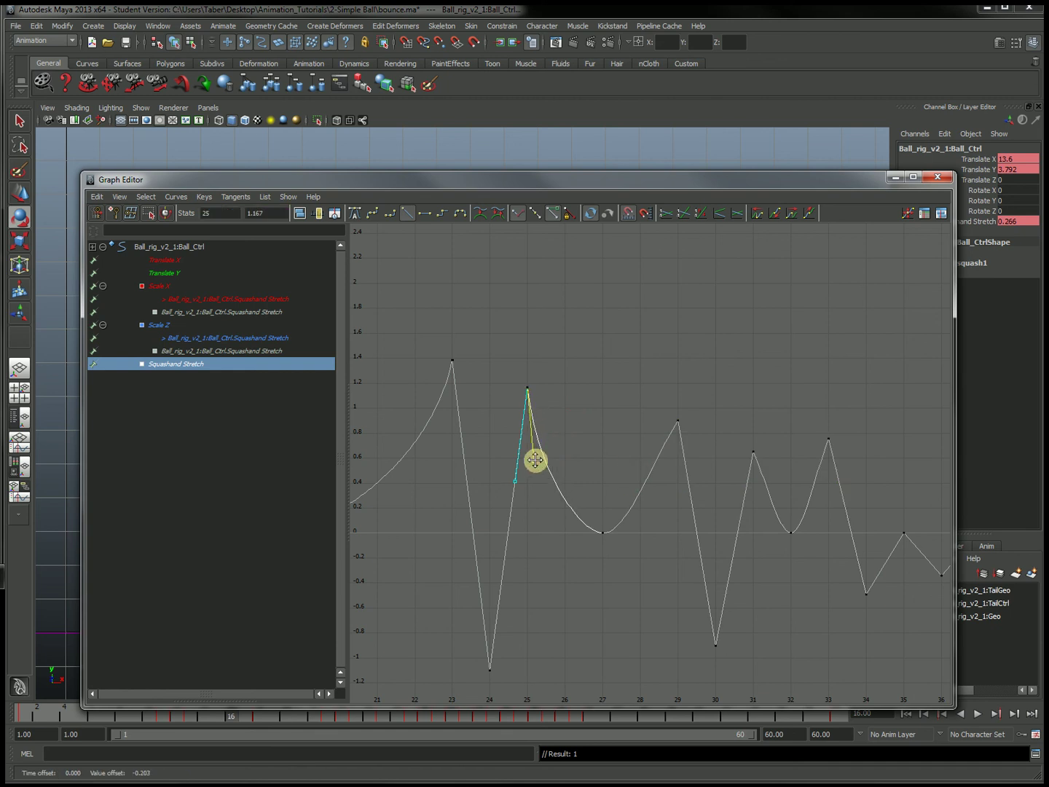
{"action": "left_click_drag", "start_coordinate": [689, 433], "coordinate": [636, 442]}
{"action": "middle_click_drag", "start_coordinate": [653, 457], "coordinate": [676, 506]}
{"action": "left_click_drag", "start_coordinate": [499, 408], "coordinate": [499, 408]}
{"action": "left_click", "coordinate": [531, 463]}
{"action": "middle_click_drag", "start_coordinate": [533, 467], "coordinate": [538, 472]}
Steepen the outgoing handle at frame 31 and the incoming handle at frame 33 to form a smooth valley between them
{"action": "left_click_drag", "start_coordinate": [759, 436], "coordinate": [727, 474]}
{"action": "middle_click_drag", "start_coordinate": [771, 473], "coordinate": [685, 462], "text": "alt"}
{"action": "left_click_drag", "start_coordinate": [673, 472], "coordinate": [674, 470]}
{"action": "middle_click_drag", "start_coordinate": [674, 470], "coordinate": [673, 479]}
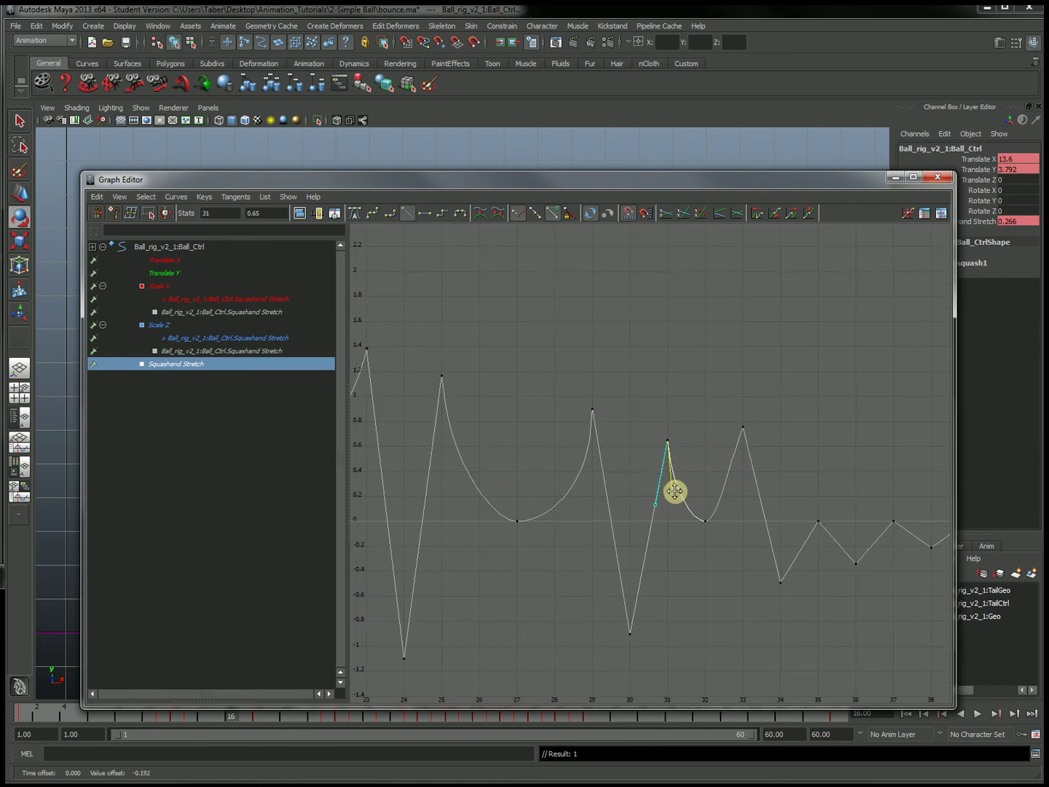
{"action": "left_click", "coordinate": [743, 428]}
{"action": "left_click_drag", "start_coordinate": [705, 441], "coordinate": [740, 465]}
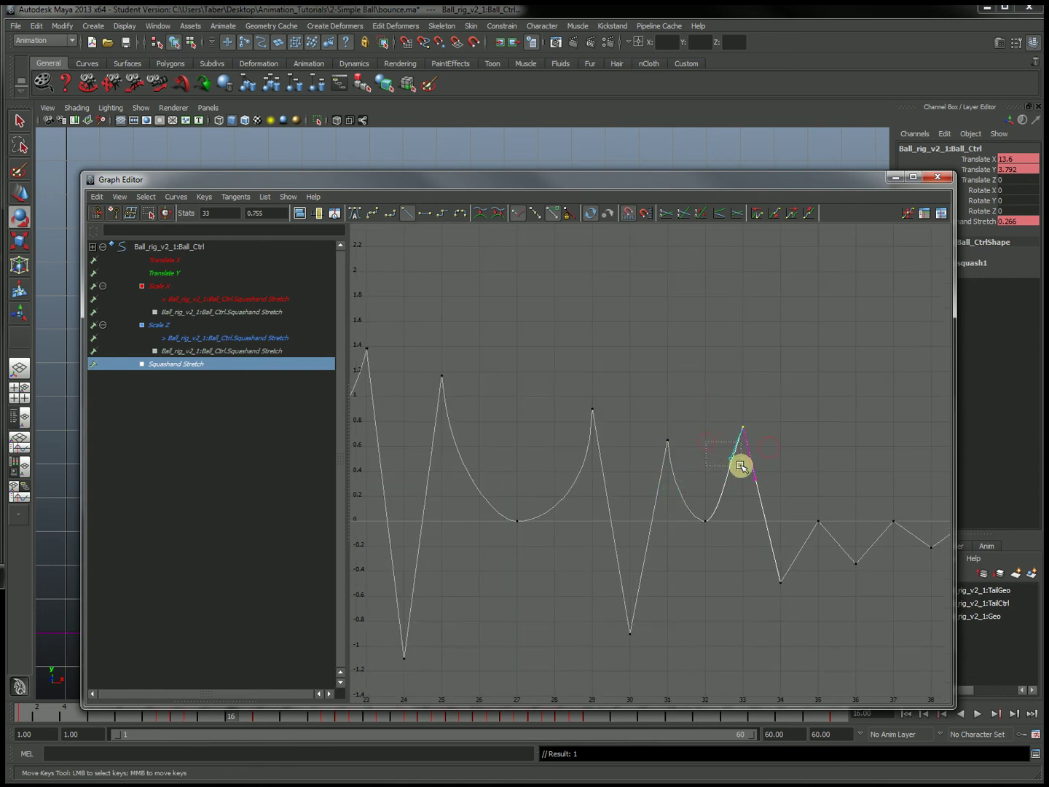
{"action": "middle_click_drag", "start_coordinate": [731, 456], "coordinate": [737, 470]}
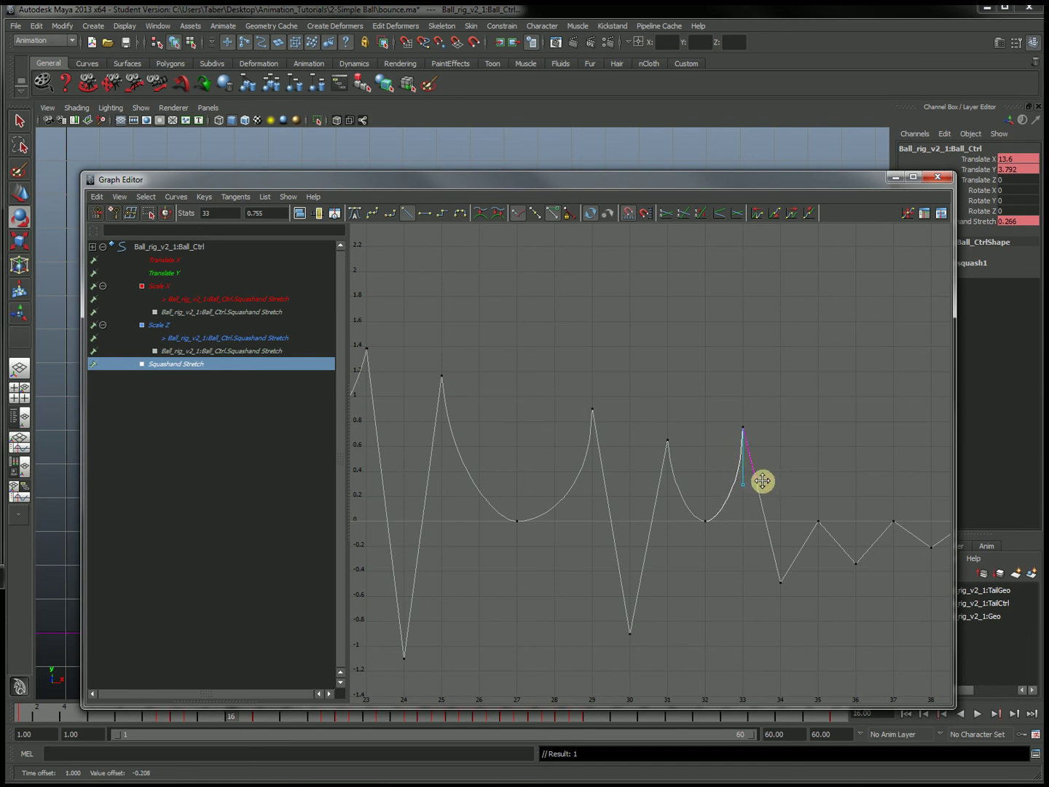
{"action": "left_click", "coordinate": [702, 445]}
Examine the whole Squashand Stretch curve, then its valley between frames 13 and 23 up close
{"action": "key", "text": "a"}
{"action": "middle_click_drag", "start_coordinate": [555, 422], "coordinate": [615, 485], "text": "alt"}
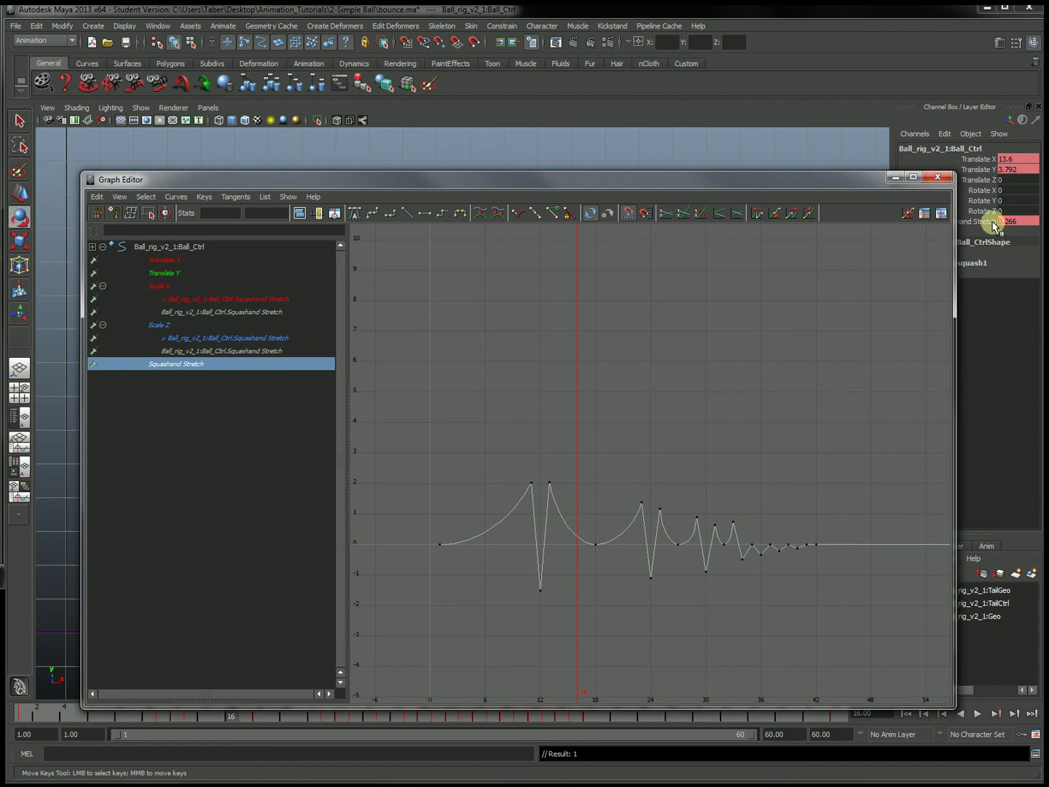
{"action": "right_click_drag", "start_coordinate": [719, 535], "coordinate": [539, 386], "text": "alt"}
{"action": "left_click_drag", "start_coordinate": [479, 179], "coordinate": [501, 213]}
{"action": "right_click_drag", "start_coordinate": [620, 671], "coordinate": [634, 679], "text": "alt"}
{"action": "middle_click_drag", "start_coordinate": [634, 679], "coordinate": [546, 386], "text": "alt"}
{"action": "right_click_drag", "start_coordinate": [546, 386], "coordinate": [587, 578], "text": "alt"}
{"action": "middle_click_drag", "start_coordinate": [587, 579], "coordinate": [535, 440], "text": "alt"}
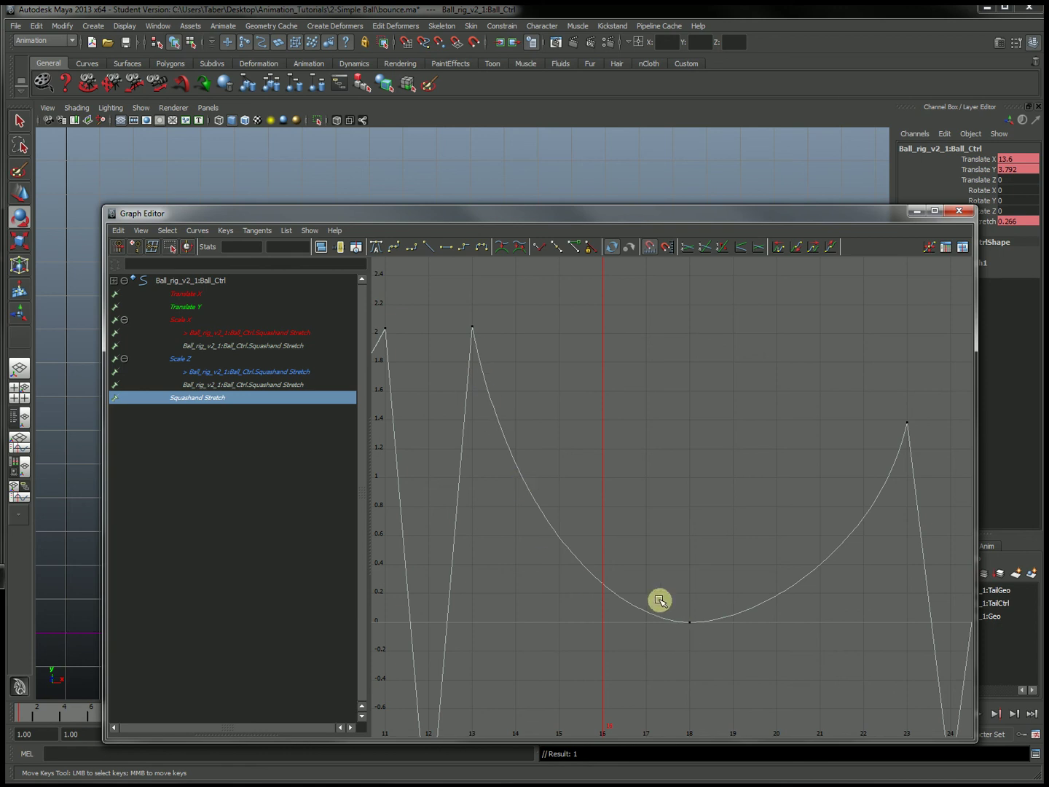
Lower the stretch peak at frame 33 to about 0.525 so the peaks keep decreasing
{"action": "right_click_drag", "start_coordinate": [723, 502], "coordinate": [738, 565], "text": "alt"}
{"action": "middle_click_drag", "start_coordinate": [737, 565], "coordinate": [702, 612], "text": "alt"}
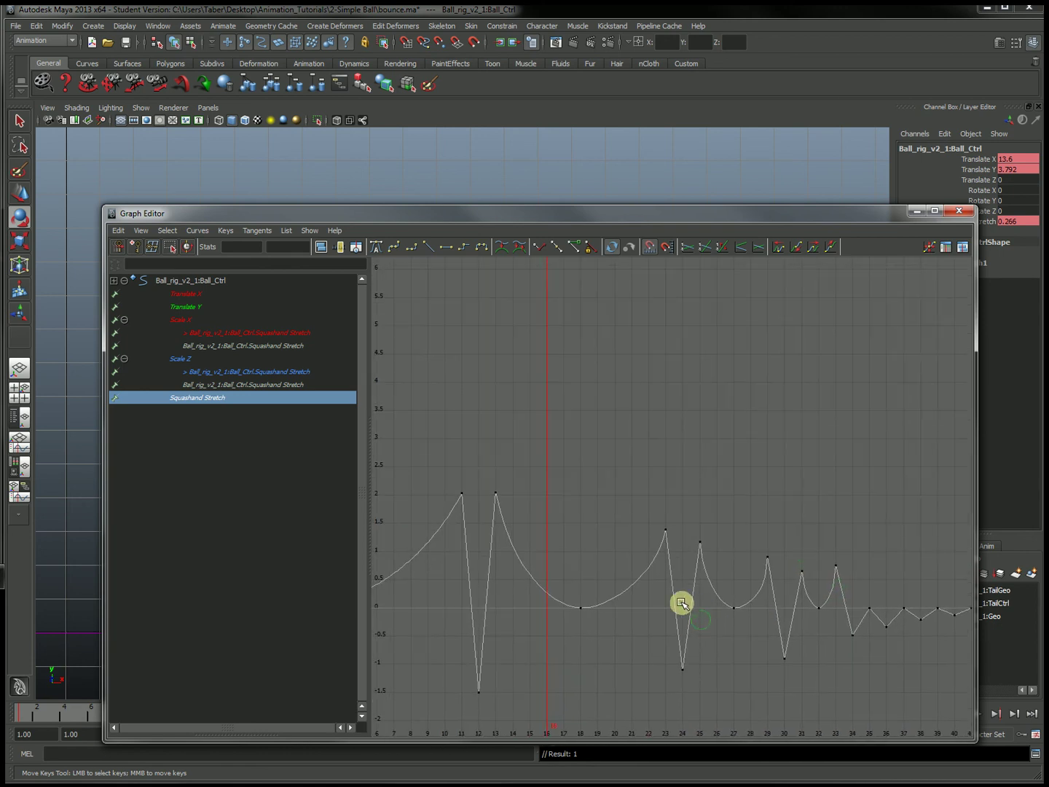
{"action": "middle_click_drag", "start_coordinate": [702, 561], "coordinate": [713, 510], "text": "alt"}
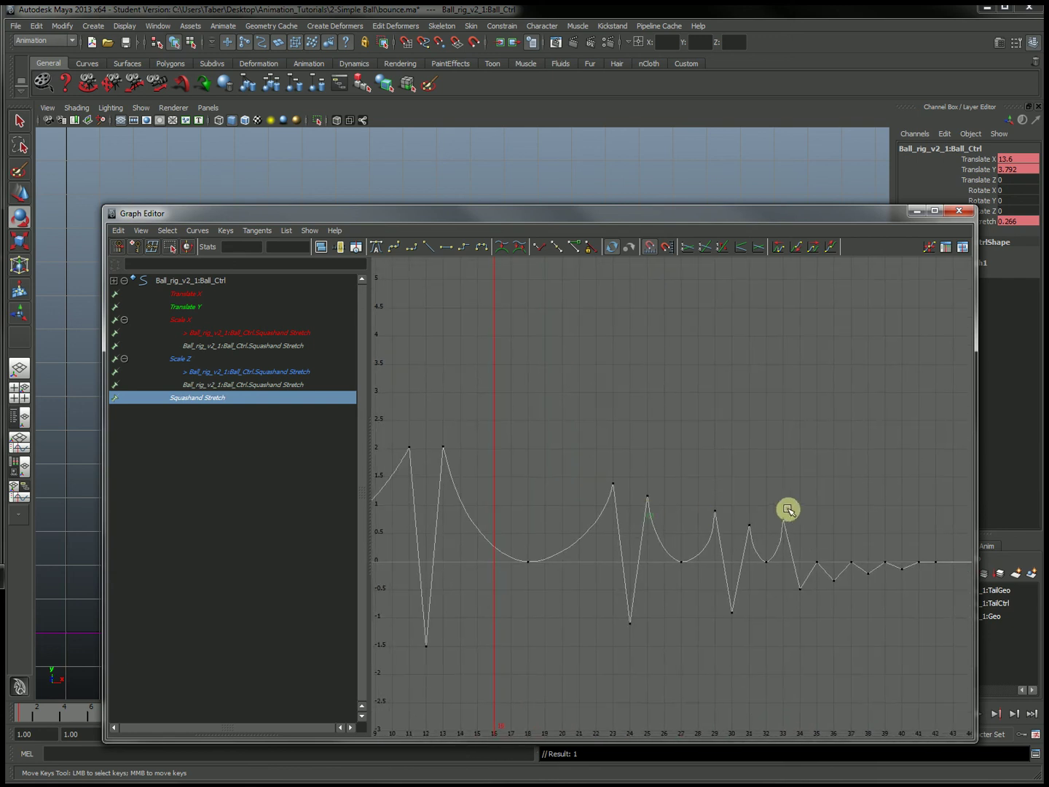
{"action": "left_click_drag", "start_coordinate": [788, 527], "coordinate": [795, 533]}
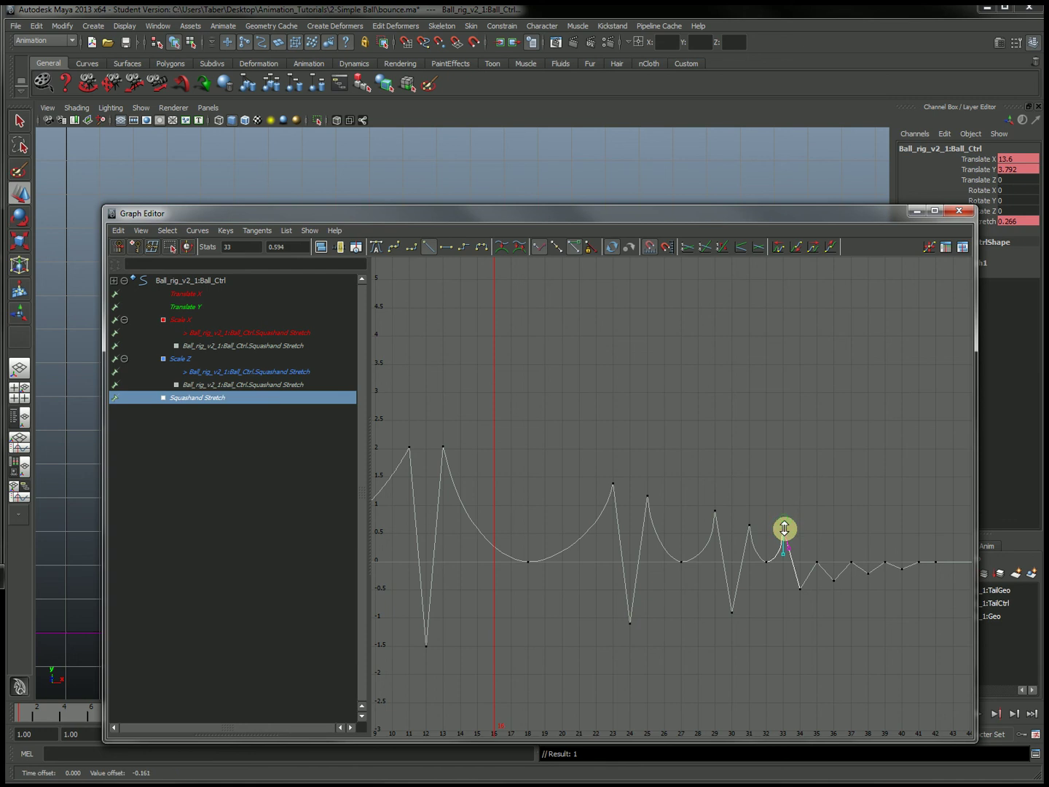
Check the squash keys at the ground contacts and raise the frame 30 key slightly
{"action": "scroll", "coordinate": [755, 459], "scroll_direction": "down", "scroll_amount": 3}
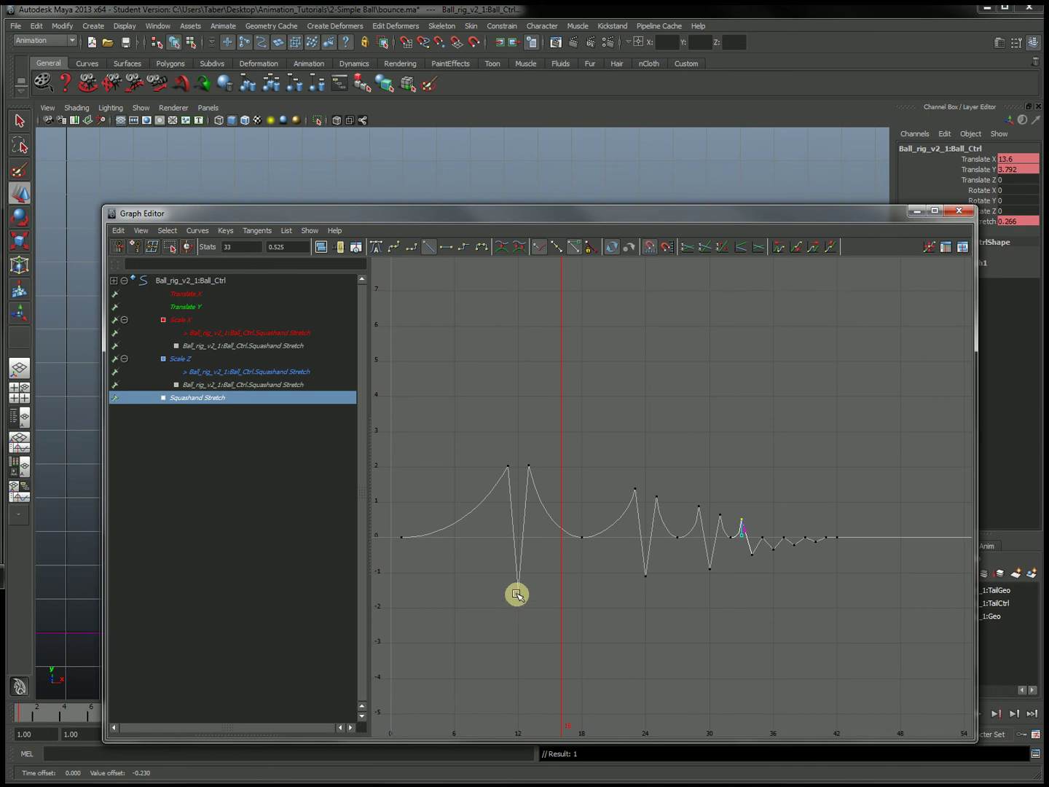
{"action": "left_click_drag", "start_coordinate": [534, 600], "coordinate": [538, 603]}
{"action": "left_click_drag", "start_coordinate": [605, 560], "coordinate": [675, 611]}
{"action": "left_click_drag", "start_coordinate": [686, 545], "coordinate": [751, 599]}
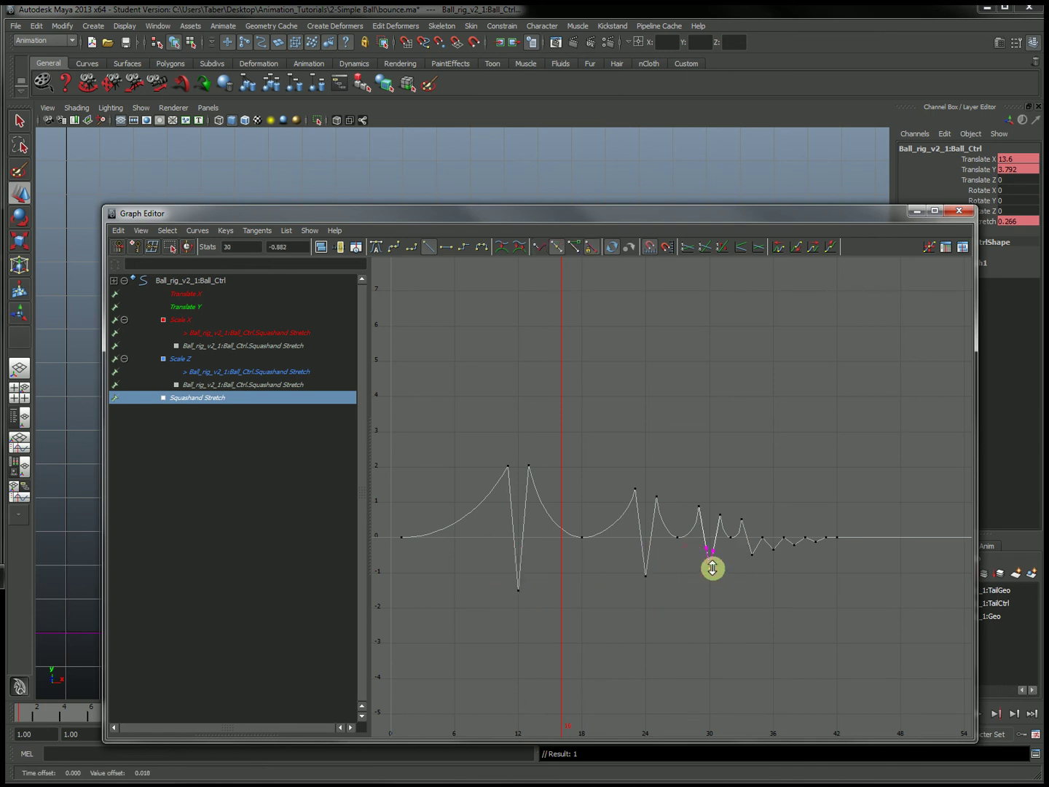
{"action": "left_click", "coordinate": [740, 567]}
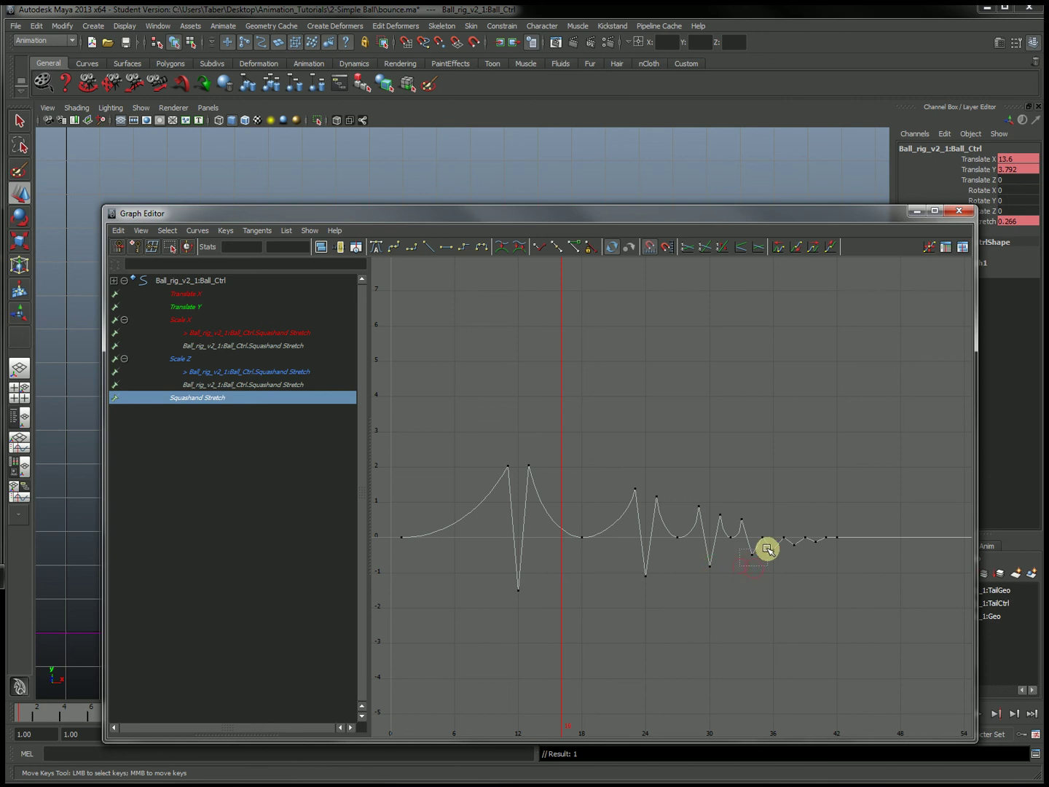
{"action": "left_click_drag", "start_coordinate": [769, 550], "coordinate": [767, 551]}
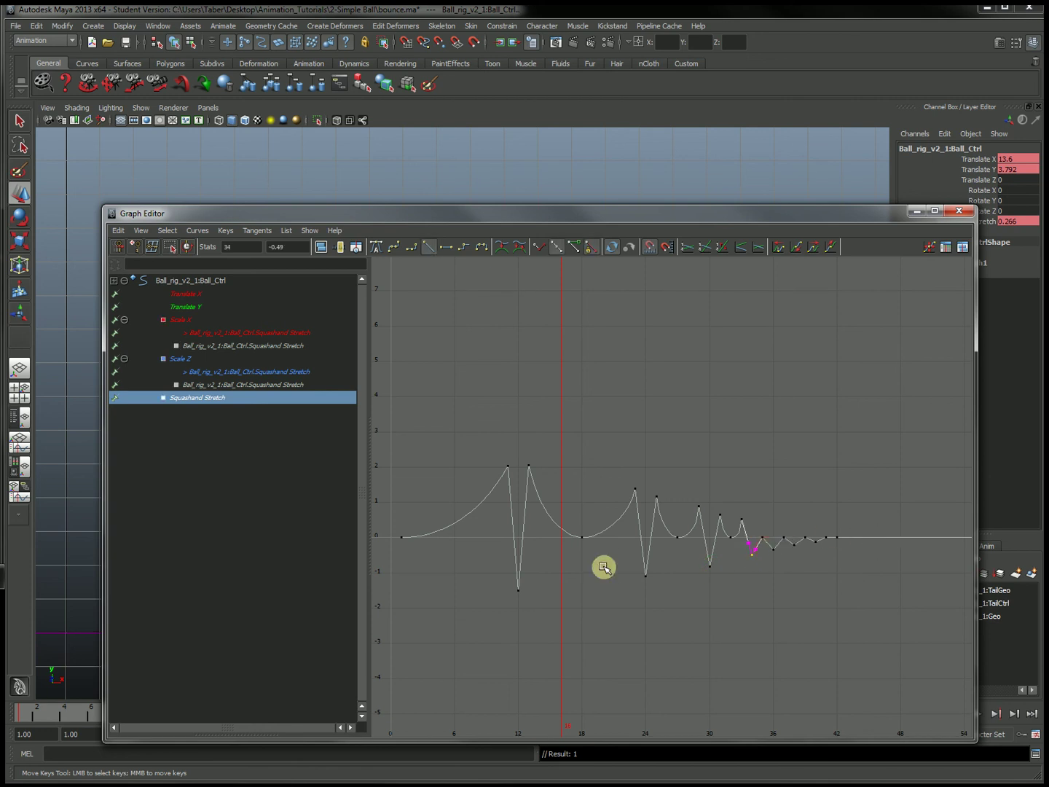
{"action": "left_click", "coordinate": [835, 587]}
Minimize the Graph Editor, deselect Ball_Ctrl and play the animation to review the squash and stretch
{"action": "scroll", "coordinate": [825, 599], "scroll_direction": "up", "scroll_amount": 3}
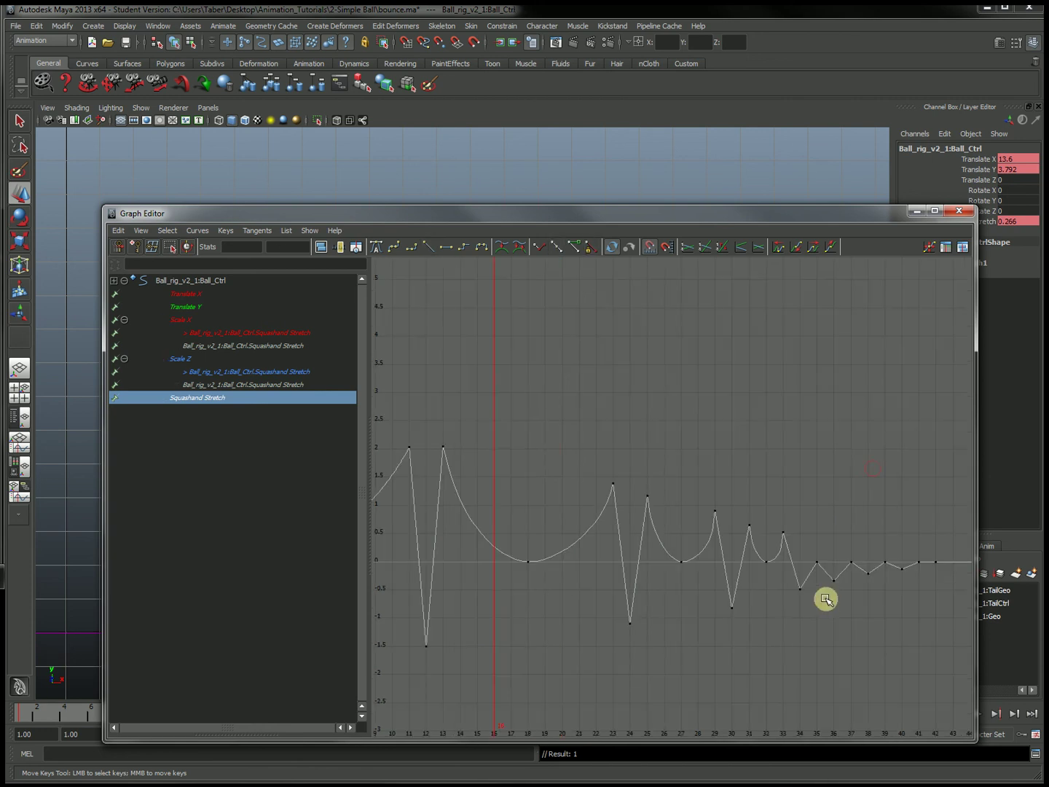
{"action": "mouse_move", "coordinate": [728, 594]}
{"action": "right_mouse_down", "text": "alt"}
{"action": "mouse_move", "coordinate": [867, 592]}
{"action": "mouse_move", "coordinate": [639, 592]}
{"action": "mouse_move", "coordinate": [768, 581]}
{"action": "mouse_move", "coordinate": [738, 585]}
{"action": "right_mouse_up", "text": "alt"}
{"action": "middle_click_drag", "start_coordinate": [738, 584], "coordinate": [696, 616], "text": "alt"}
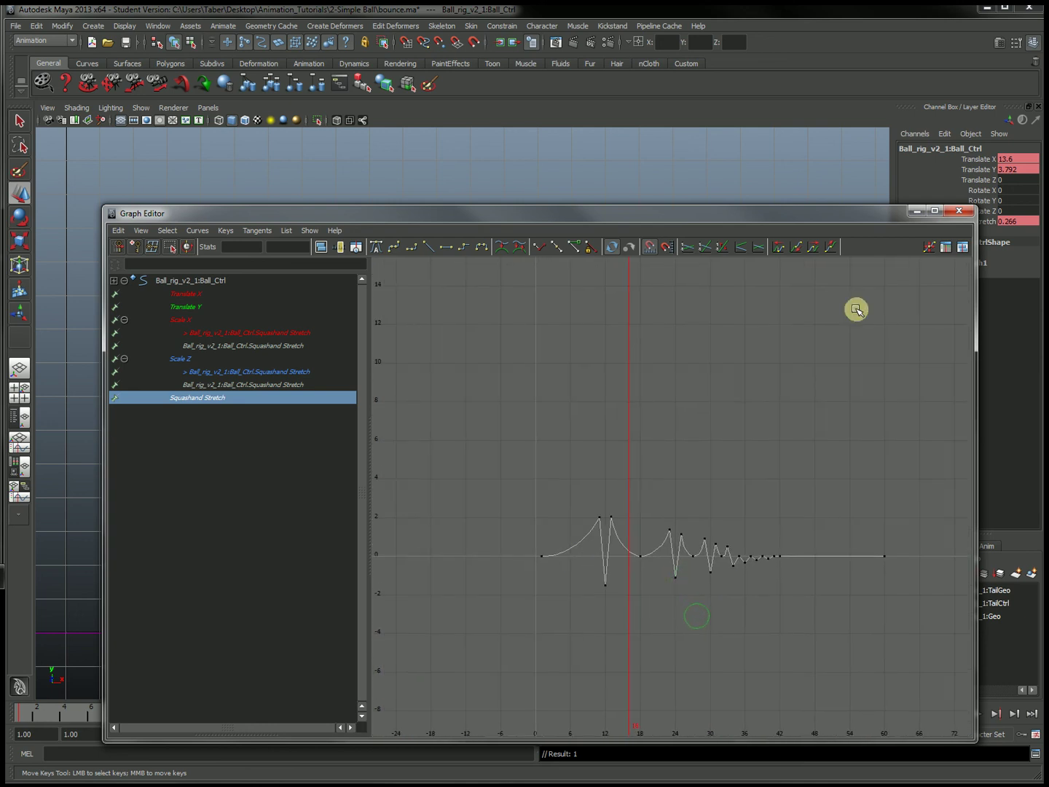
{"action": "left_click", "coordinate": [914, 212]}
{"action": "left_click", "coordinate": [674, 434]}
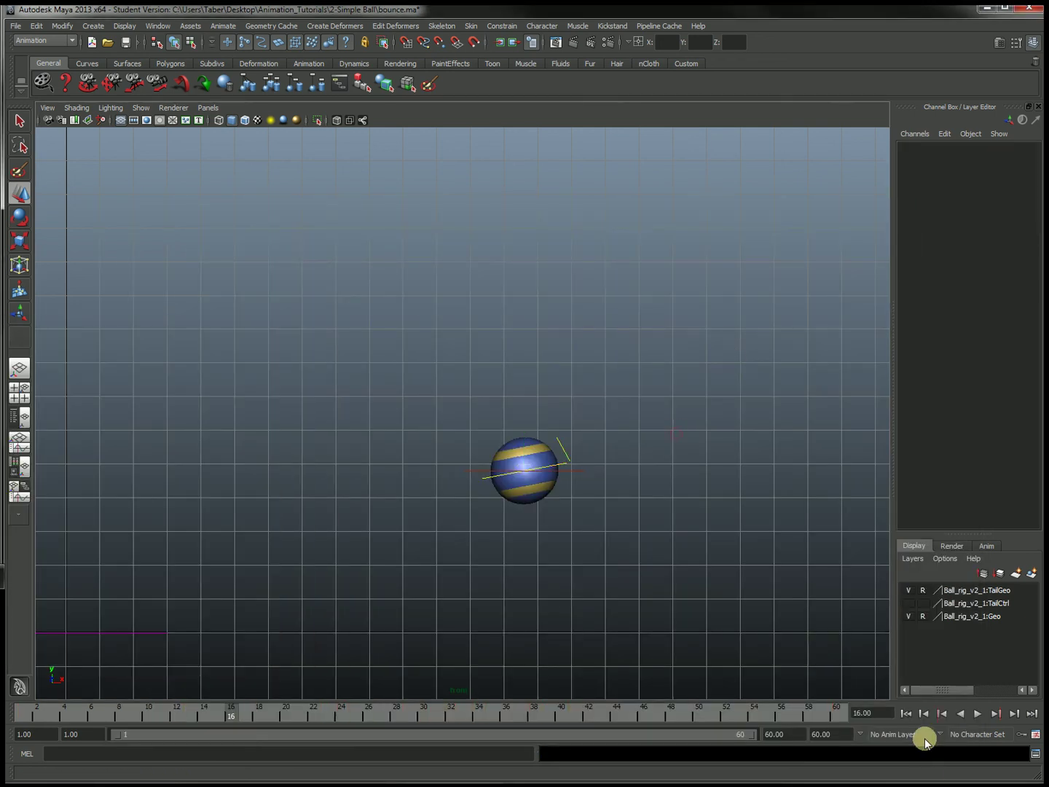
{"action": "left_click", "coordinate": [977, 715]}
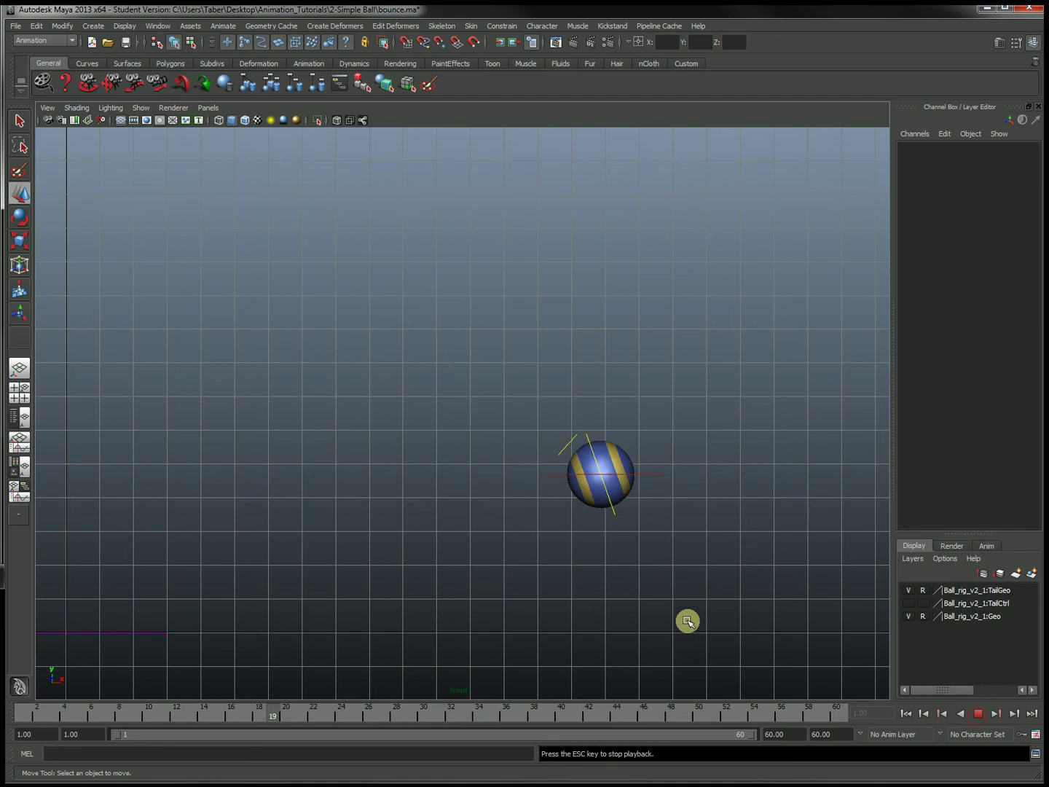
{"action": "right_click_drag", "start_coordinate": [633, 639], "coordinate": [496, 642], "text": "alt"}
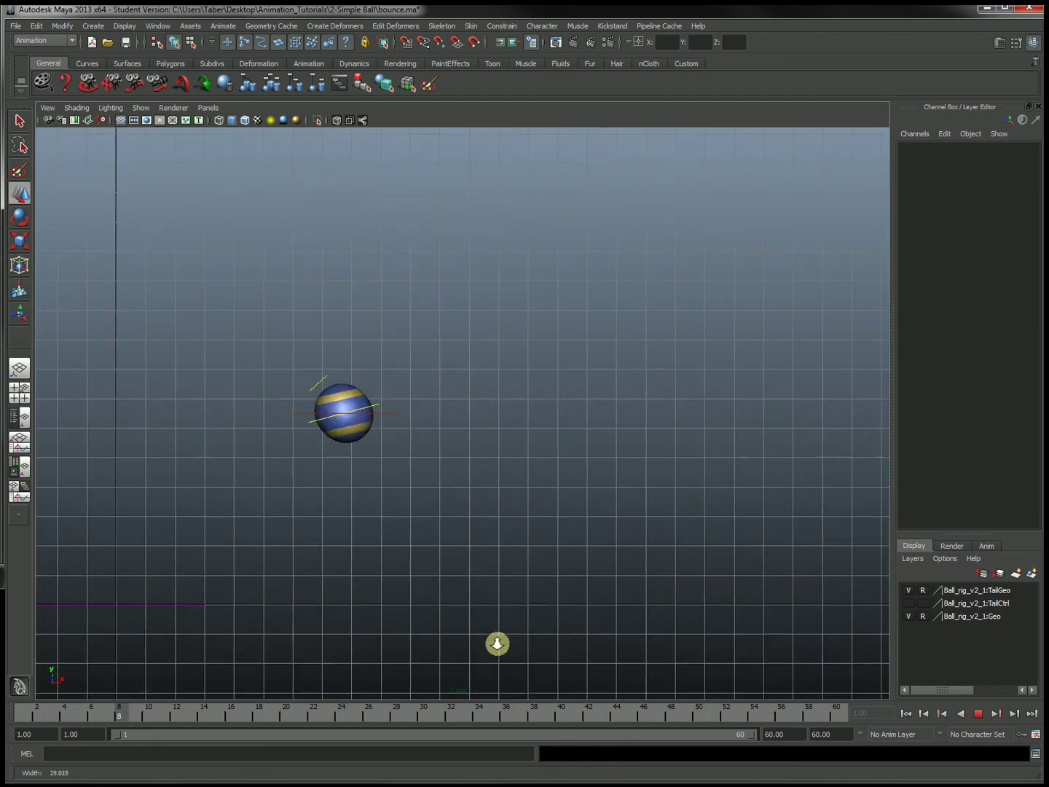
Stop the playback, go to frame 12 and select the ball's Ball_Ctrl control
{"action": "middle_click_drag", "start_coordinate": [581, 644], "coordinate": [515, 677], "text": "alt"}
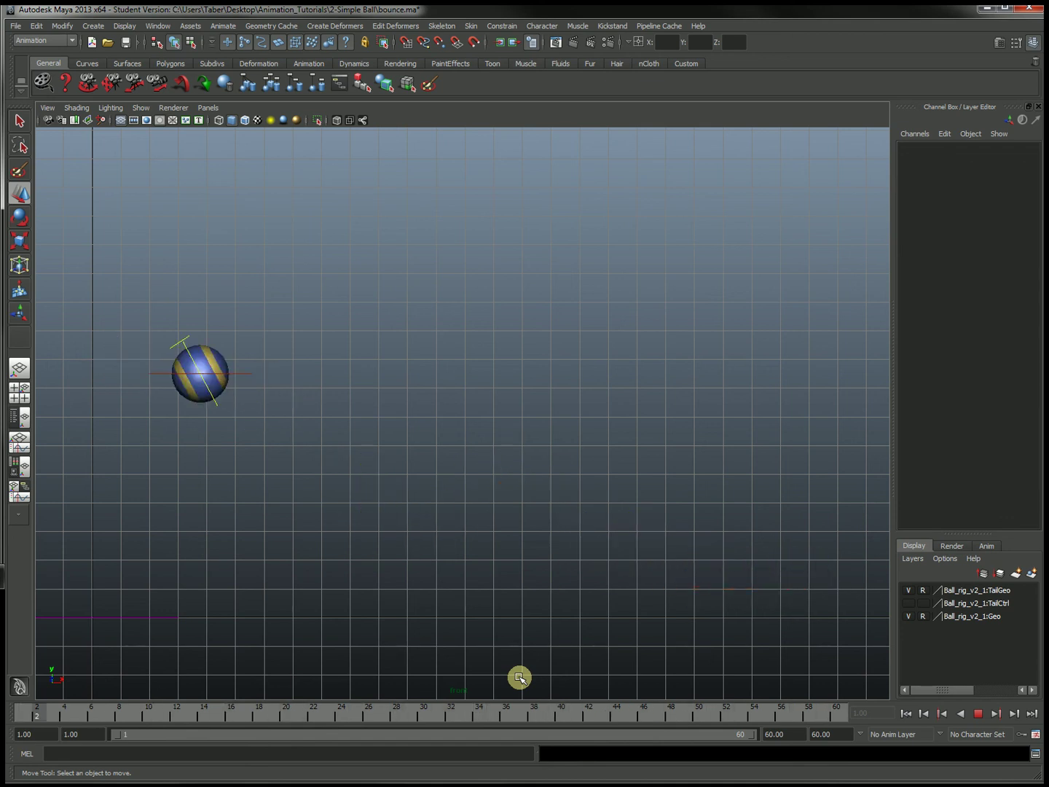
{"action": "left_click", "coordinate": [978, 714]}
{"action": "mouse_move", "coordinate": [191, 713]}
{"action": "left_mouse_down"}
{"action": "mouse_move", "coordinate": [52, 710]}
{"action": "mouse_move", "coordinate": [173, 722]}
{"action": "left_mouse_up"}
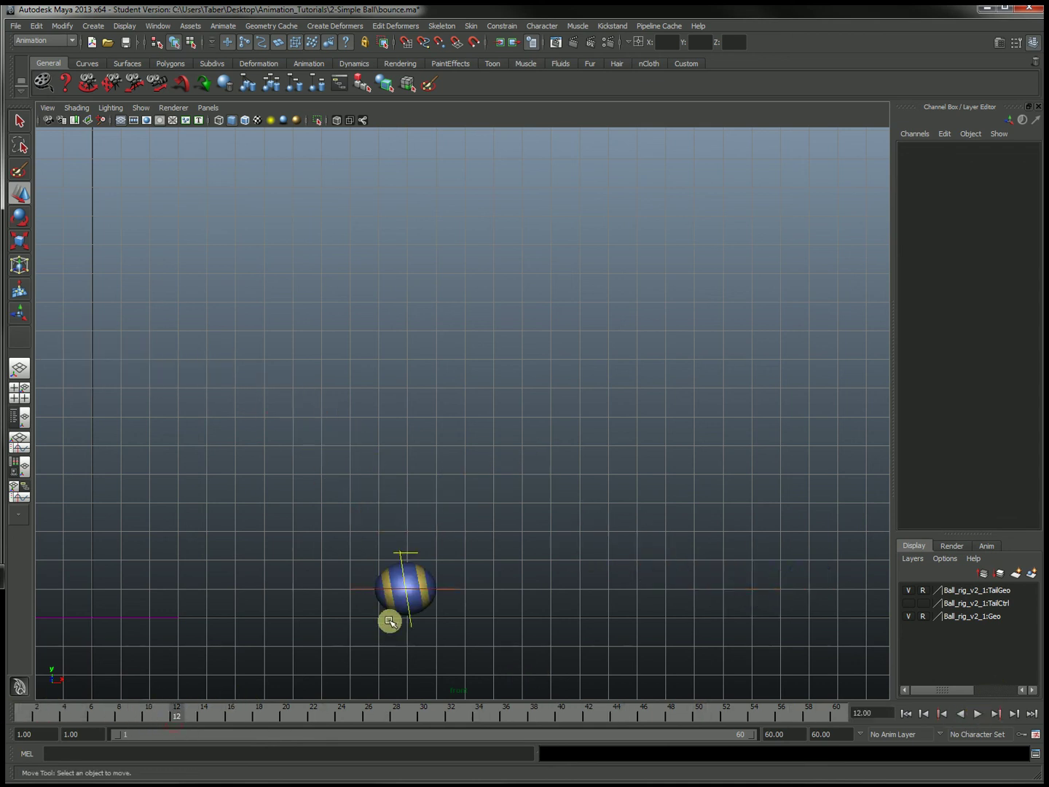
{"action": "left_click", "coordinate": [356, 591]}
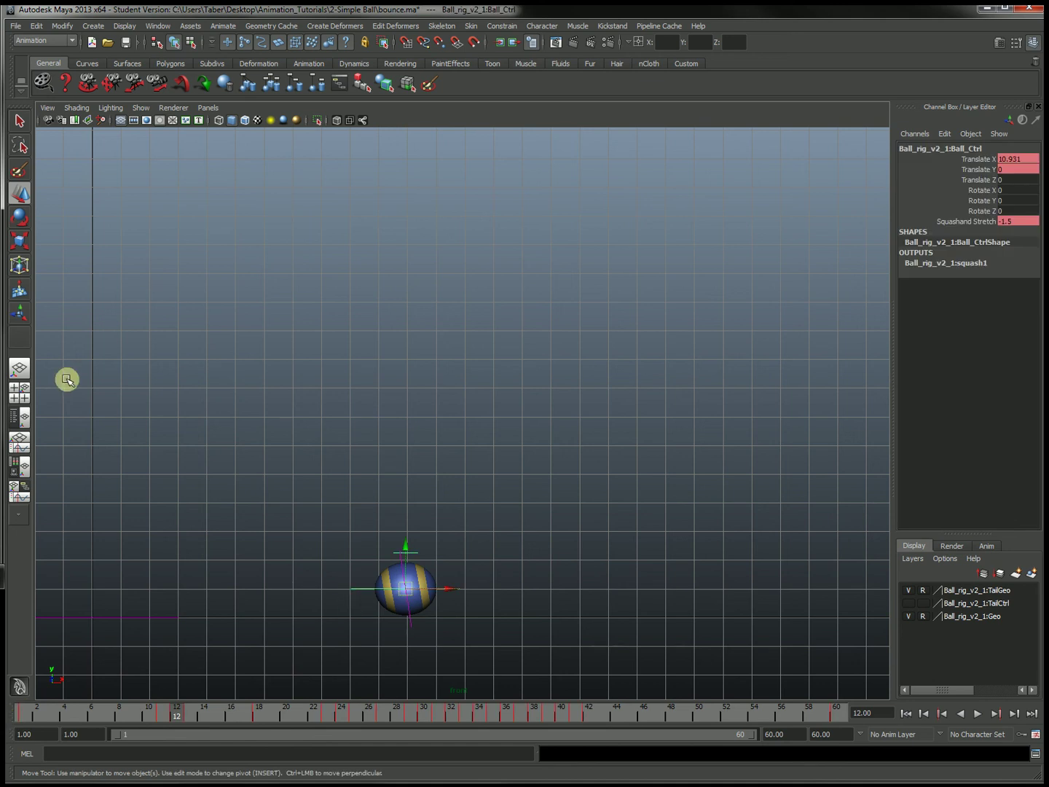
{"action": "left_click", "coordinate": [19, 442]}
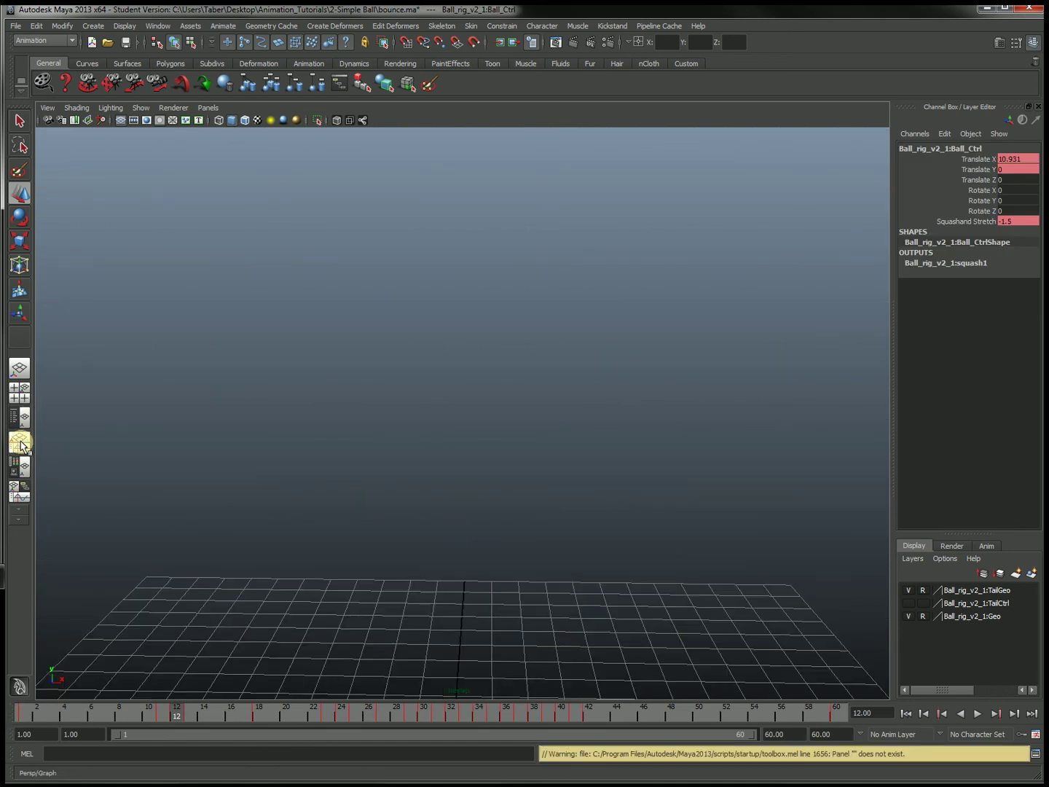
{"action": "key", "text": "a"}
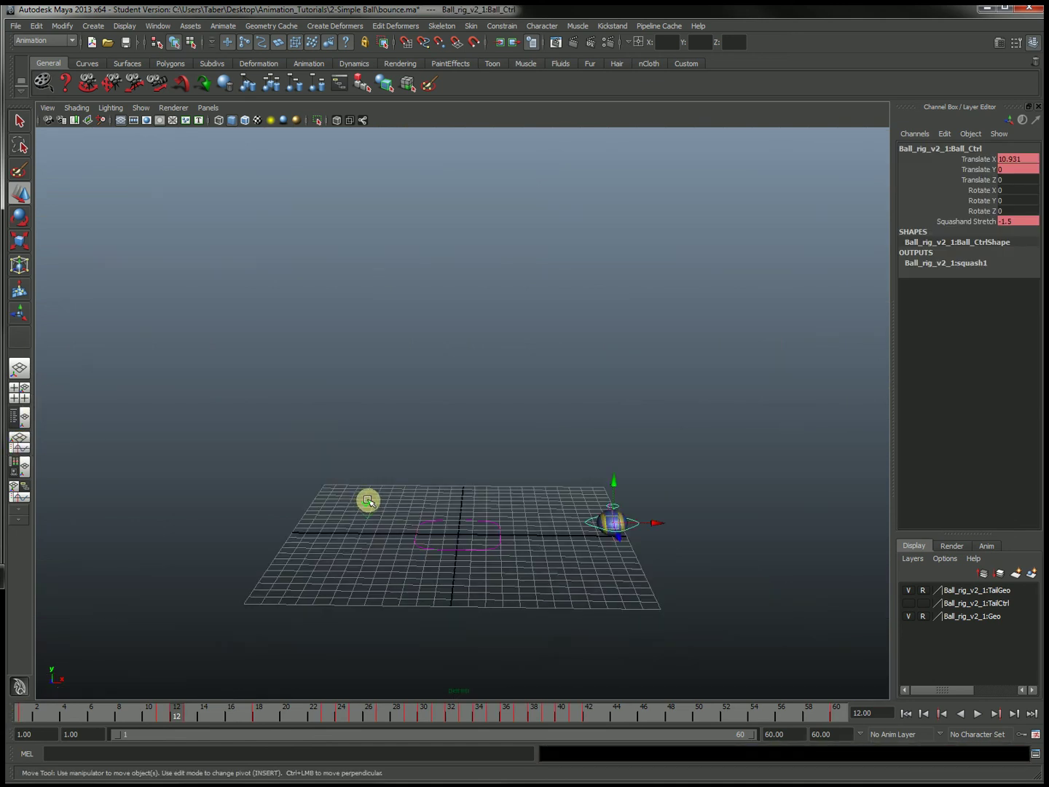
{"action": "left_click", "coordinate": [204, 107]}
{"action": "mouse_move", "coordinate": [234, 144]}
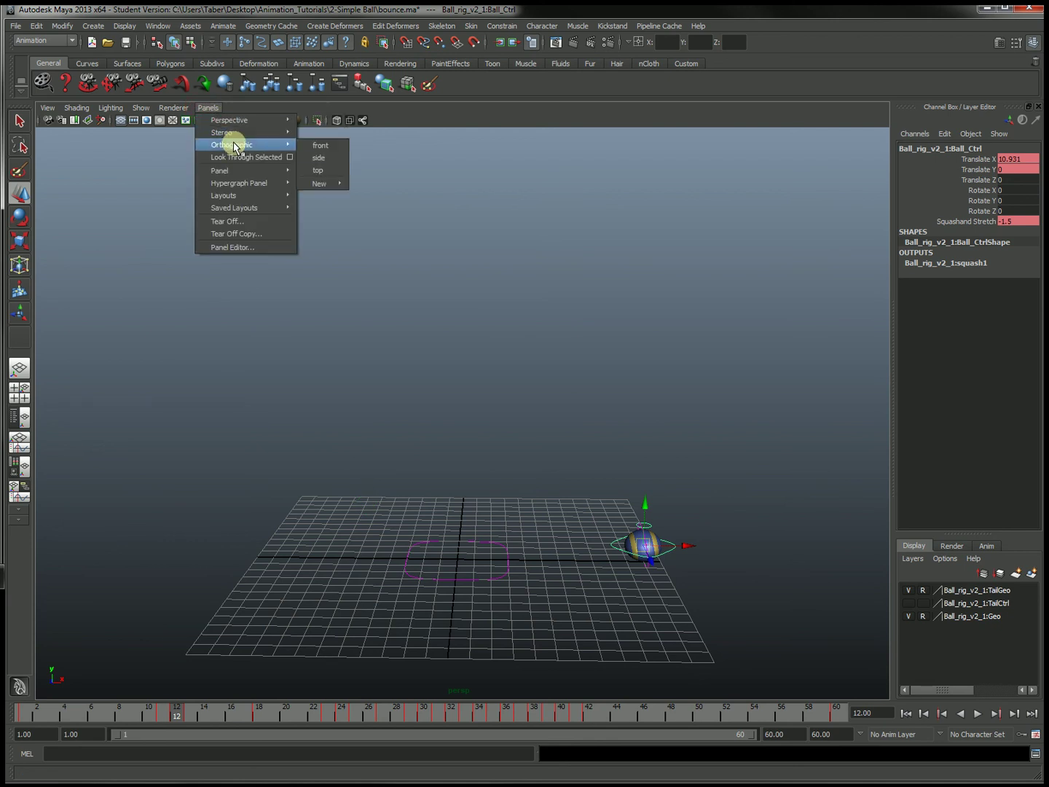
{"action": "left_click", "coordinate": [321, 148]}
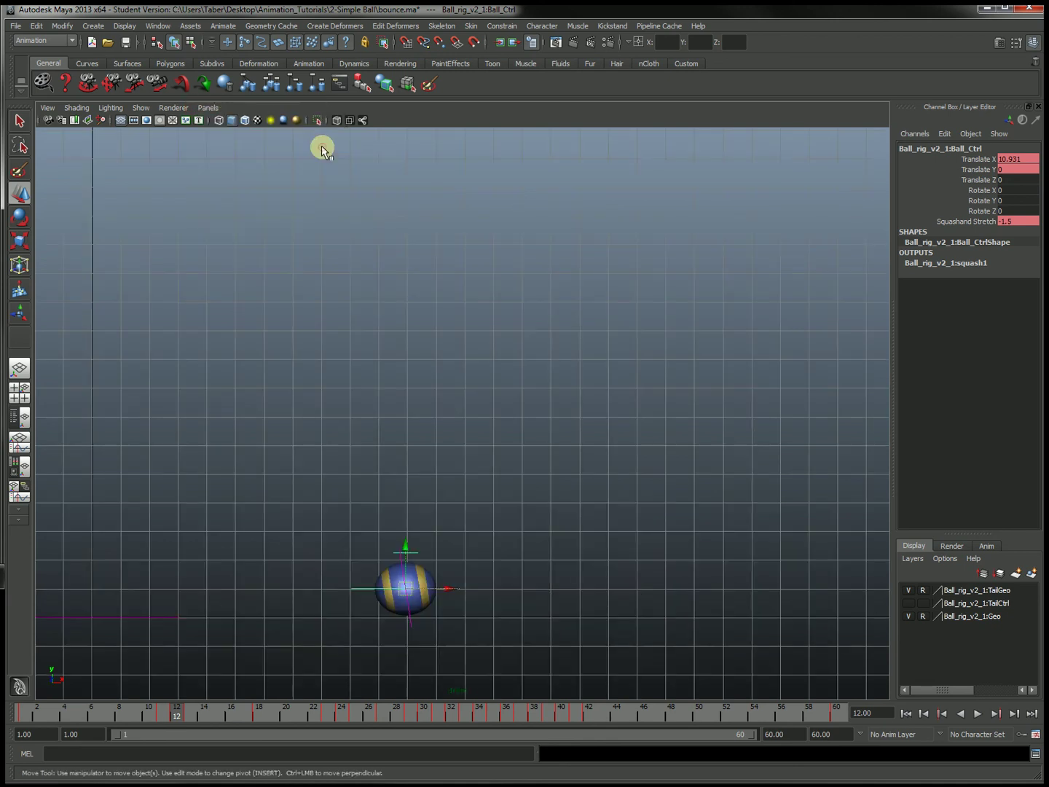
Isolate Ball_Ctrl's Translate Y curve in the Graph Editor and select its key at frame 12
{"action": "scroll", "coordinate": [503, 416], "scroll_direction": "up", "scroll_amount": 2}
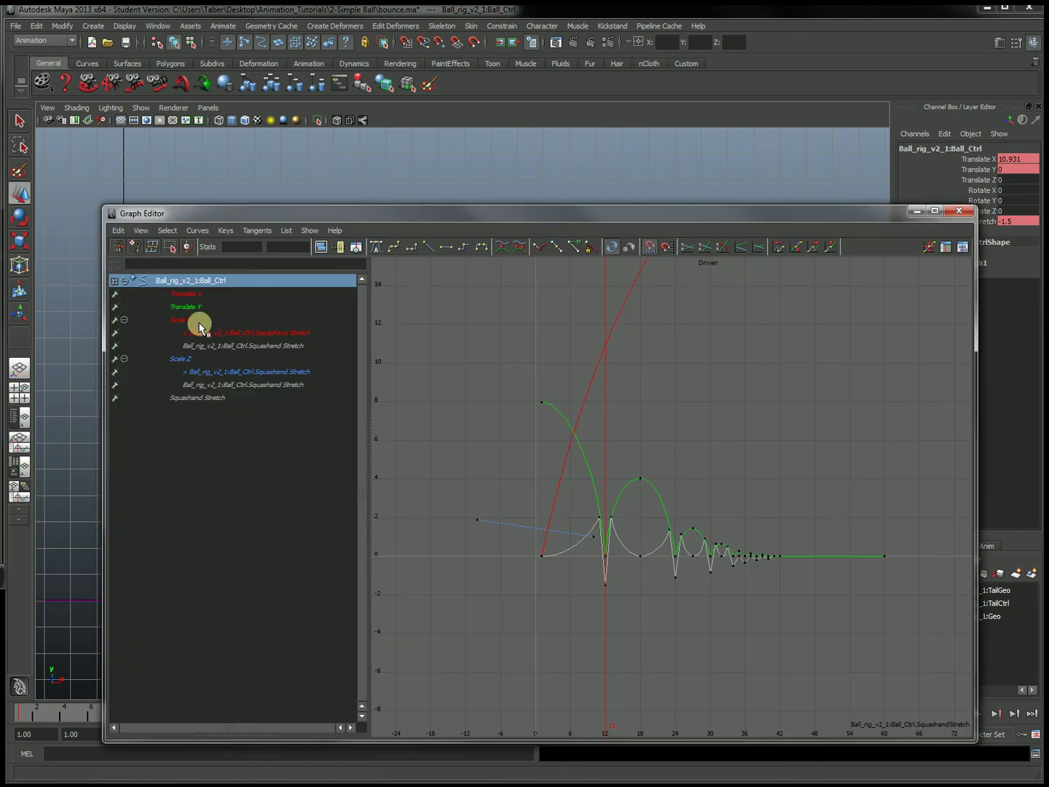
{"action": "left_click", "coordinate": [171, 310]}
{"action": "left_click", "coordinate": [560, 394]}
{"action": "key", "text": "f"}
{"action": "left_click_drag", "start_coordinate": [490, 639], "coordinate": [550, 707]}
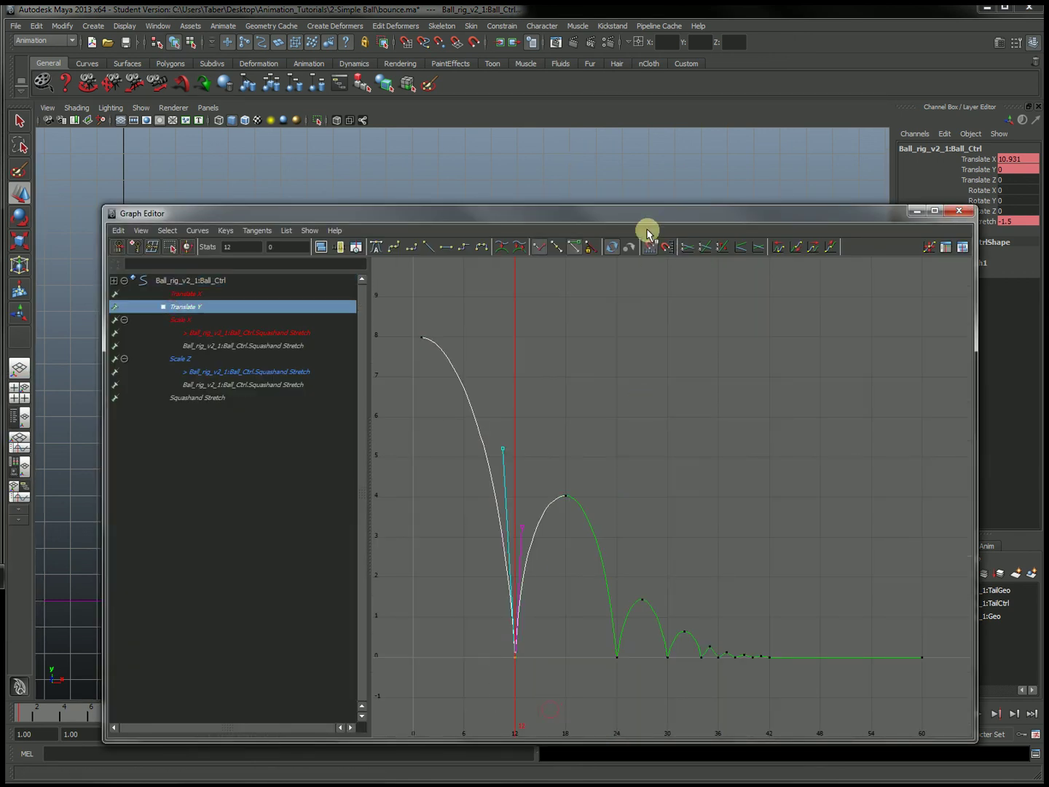
Move the Graph Editor off the ball and lower the frame 12 Translate Y key to about -0.081 so the squashed ball meets the ground
{"action": "left_click_drag", "start_coordinate": [637, 218], "coordinate": [987, 237]}
{"action": "left_click", "coordinate": [422, 583]}
{"action": "middle_click_drag", "start_coordinate": [400, 604], "coordinate": [349, 421], "text": "alt"}
{"action": "right_click_drag", "start_coordinate": [349, 421], "coordinate": [379, 513], "text": "alt"}
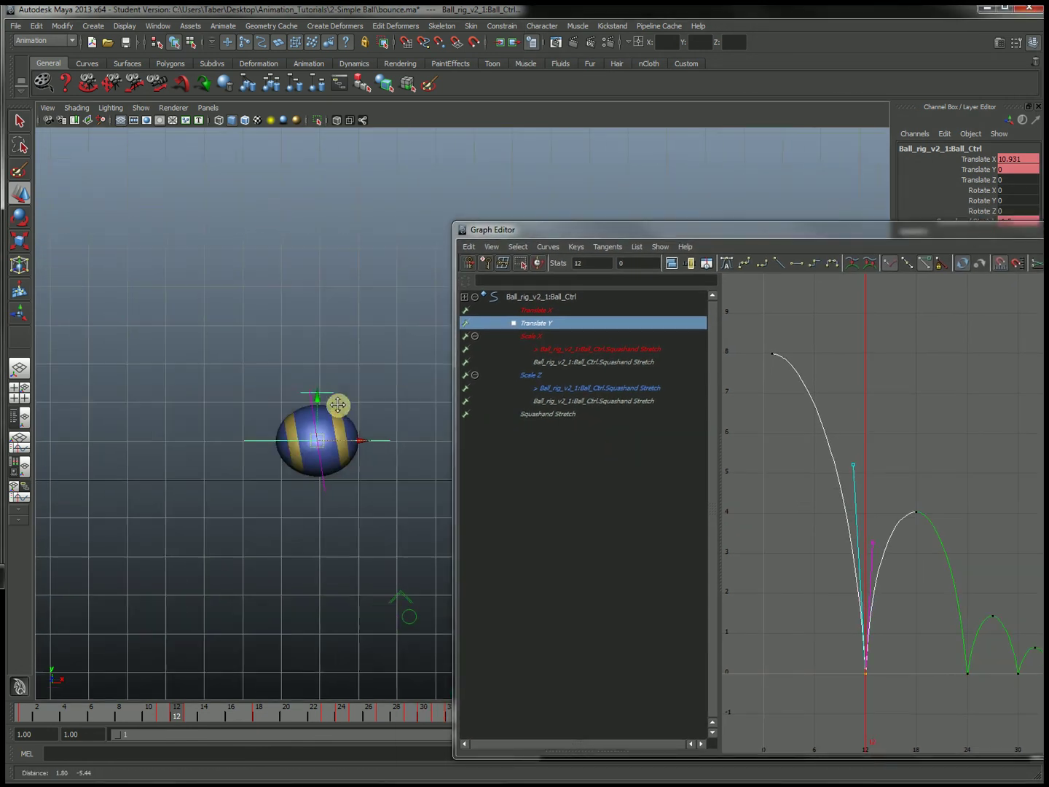
{"action": "middle_click_drag", "start_coordinate": [379, 513], "coordinate": [370, 536], "text": "alt"}
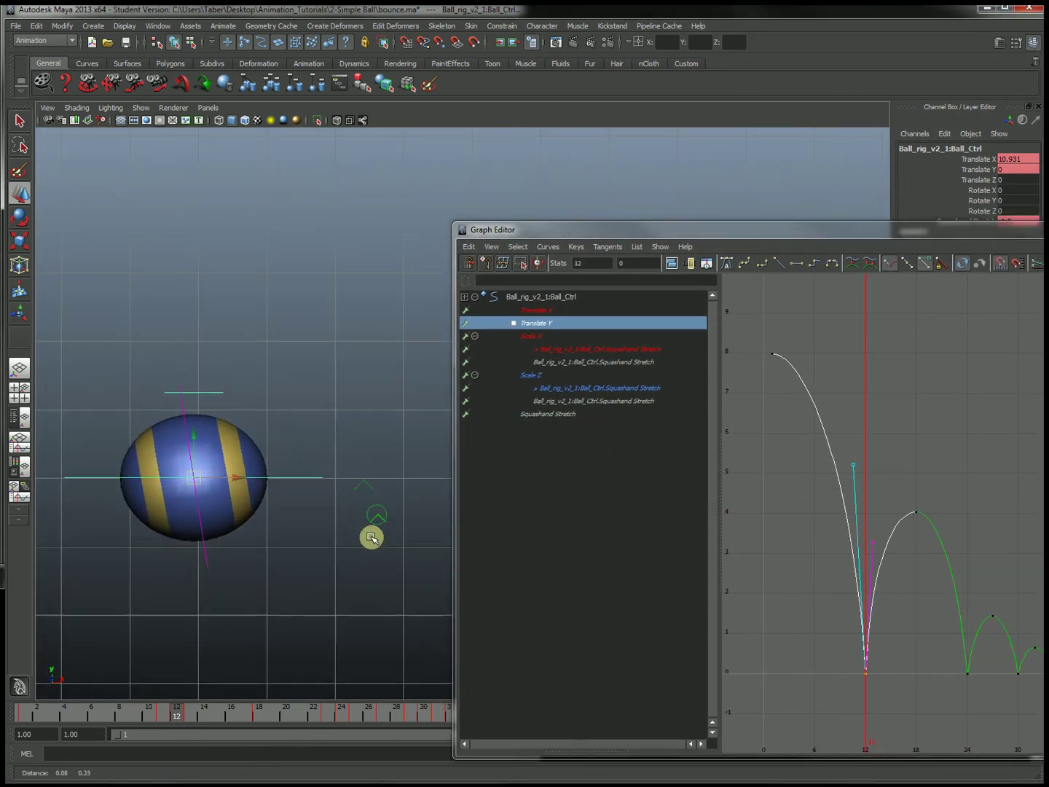
{"action": "left_click", "coordinate": [887, 683]}
{"action": "left_click", "coordinate": [867, 675]}
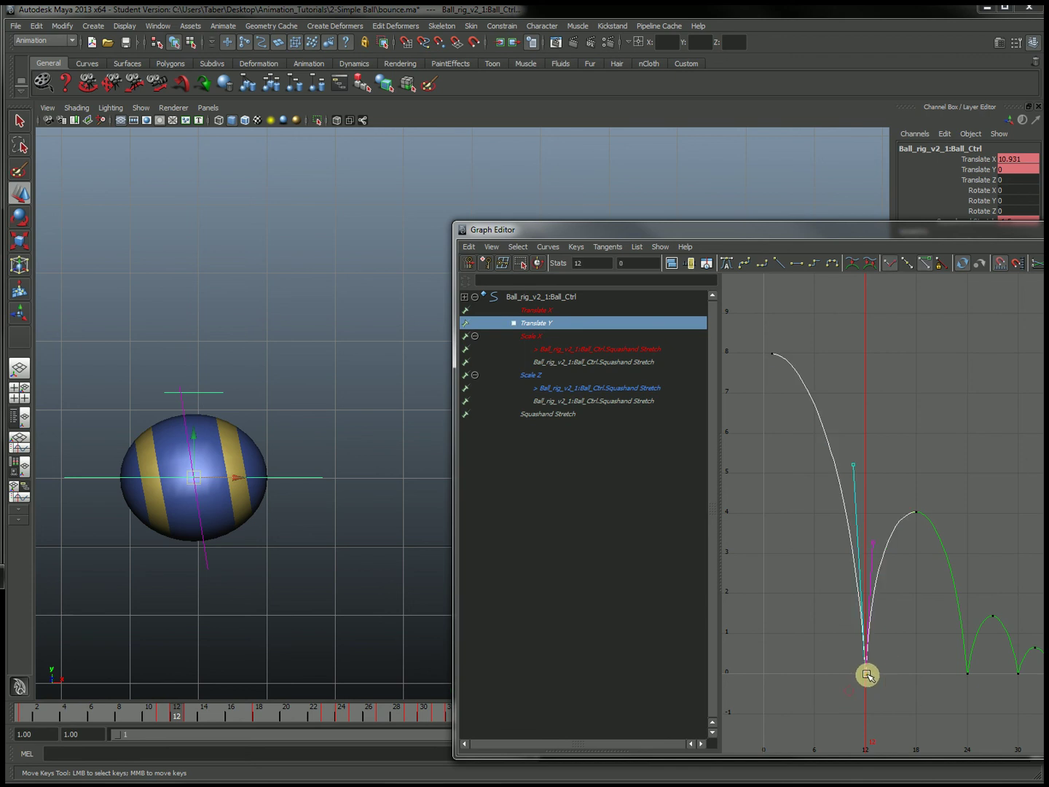
{"action": "middle_click_drag", "start_coordinate": [867, 675], "coordinate": [902, 675]}
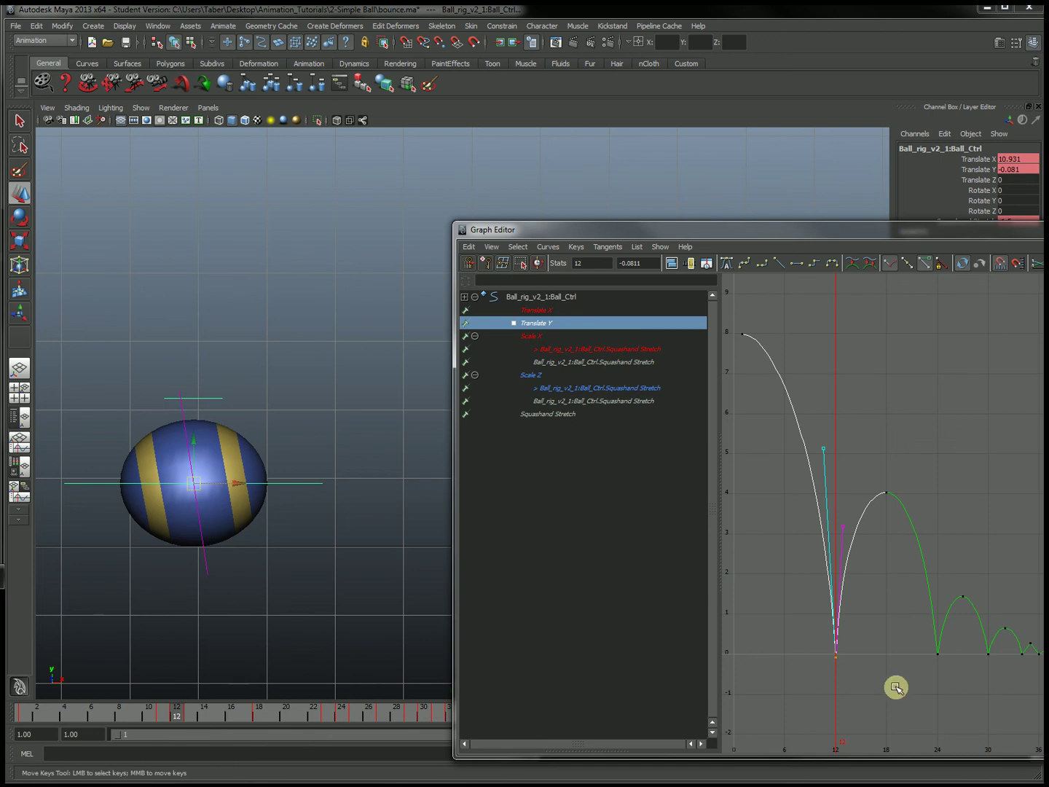
Go to frame 24 and lower its Translate Y key to about -0.065 to bring the ball to the ground line
{"action": "left_click_drag", "start_coordinate": [251, 711], "coordinate": [339, 722]}
{"action": "middle_click_drag", "start_coordinate": [426, 540], "coordinate": [73, 525], "text": "alt"}
{"action": "middle_click_drag", "start_coordinate": [267, 553], "coordinate": [138, 601], "text": "alt"}
{"action": "left_click", "coordinate": [940, 653]}
{"action": "middle_click_drag", "start_coordinate": [936, 657], "coordinate": [936, 659]}
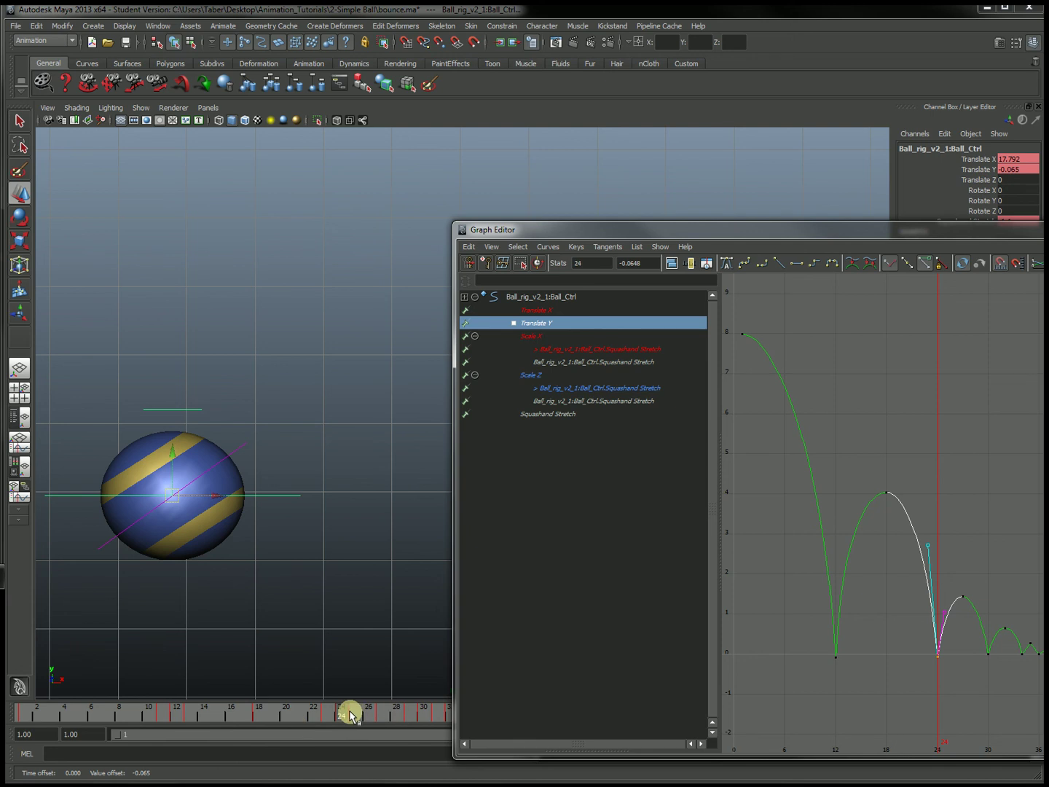
Go to frame 30 and lower its Translate Y key to about -0.056 so the ball rests on the ground line
{"action": "left_click", "coordinate": [391, 713]}
{"action": "left_click_drag", "start_coordinate": [392, 713], "coordinate": [425, 717]}
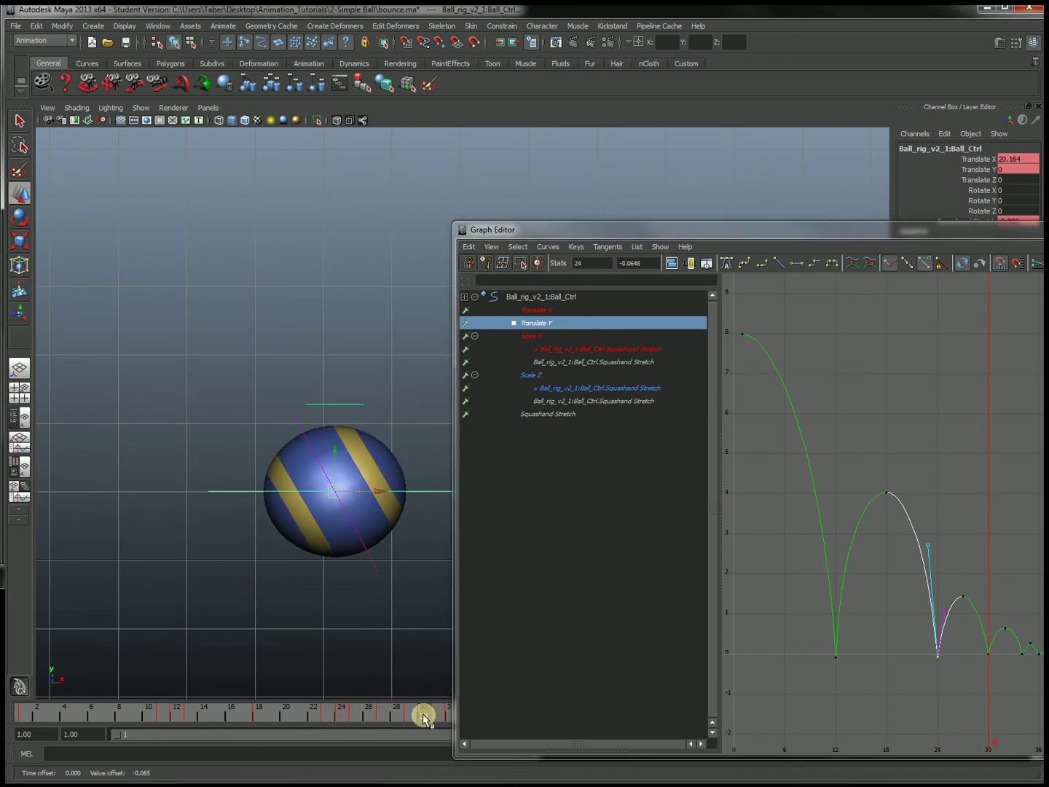
{"action": "scroll", "coordinate": [859, 658], "scroll_direction": "down", "scroll_amount": 3}
{"action": "scroll", "coordinate": [890, 655], "scroll_direction": "up", "scroll_amount": 8}
{"action": "scroll", "coordinate": [891, 655], "scroll_direction": "down", "scroll_amount": 2}
{"action": "middle_click_drag", "start_coordinate": [845, 686], "coordinate": [891, 650], "text": "alt"}
{"action": "left_click", "coordinate": [838, 562]}
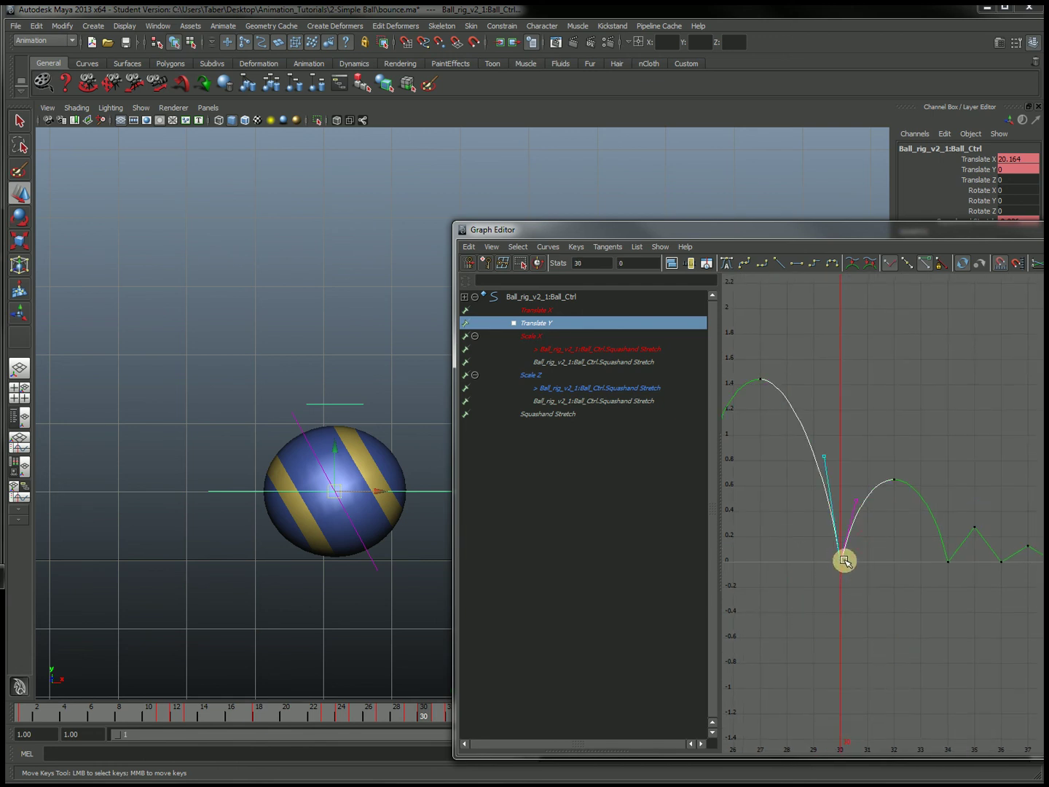
{"action": "middle_click_drag", "start_coordinate": [844, 562], "coordinate": [843, 568], "text": "shift"}
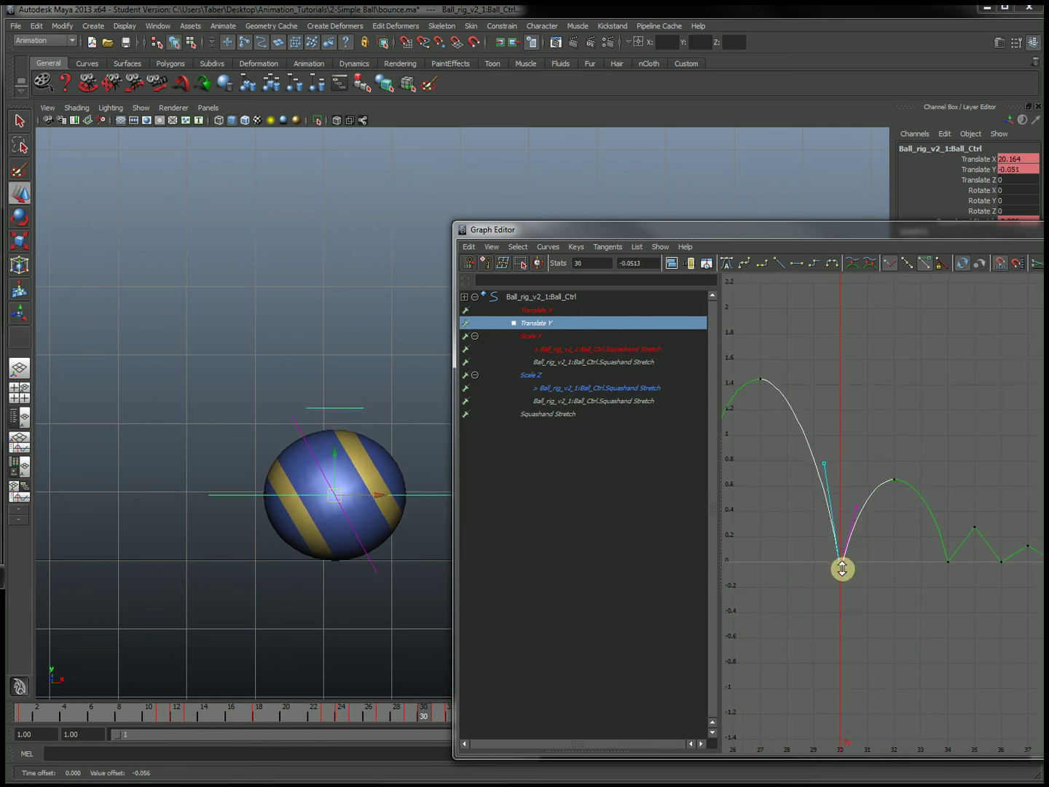
Go to frame 34 and lower its Translate Y key to about -0.046 to close the gap under the ball
{"action": "left_click_drag", "start_coordinate": [428, 717], "coordinate": [478, 712]}
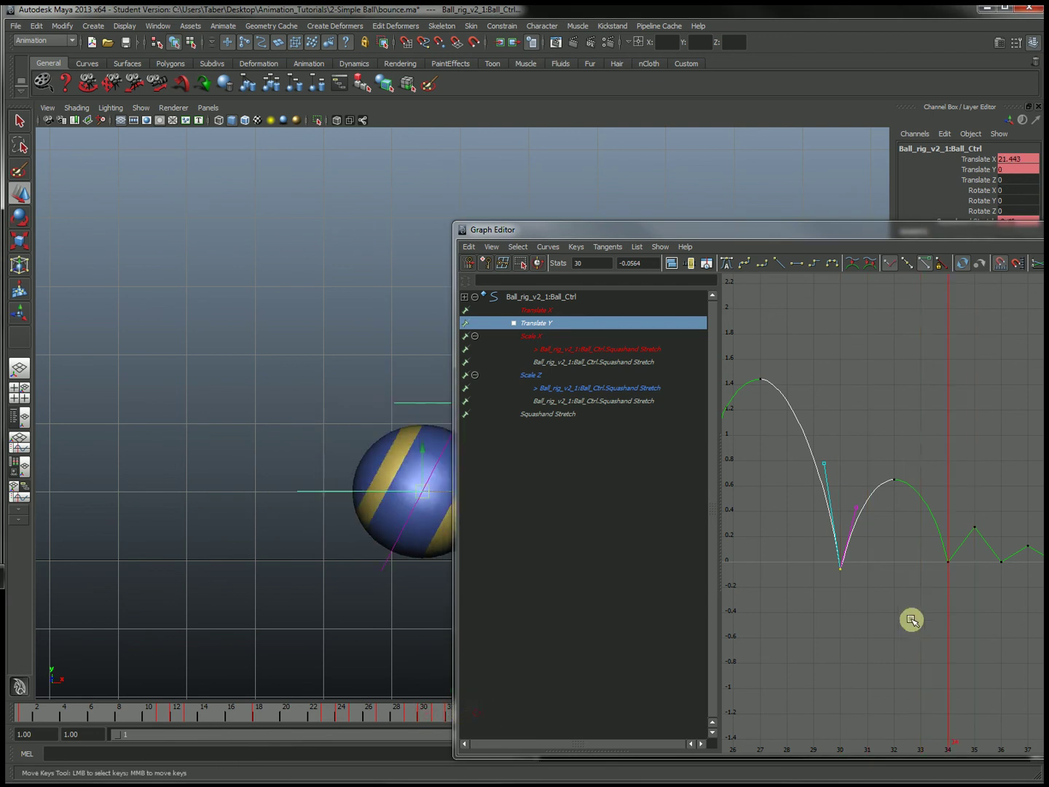
{"action": "left_click", "coordinate": [948, 563]}
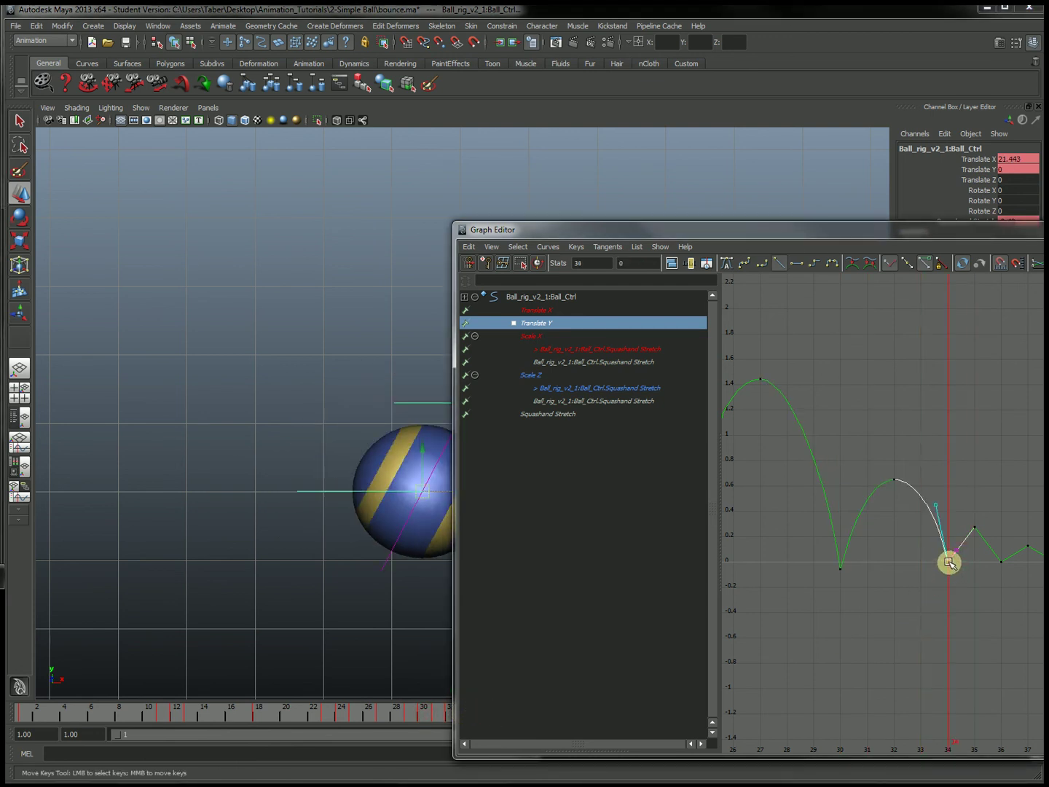
{"action": "middle_click_drag", "start_coordinate": [948, 558], "coordinate": [944, 570], "text": "shift"}
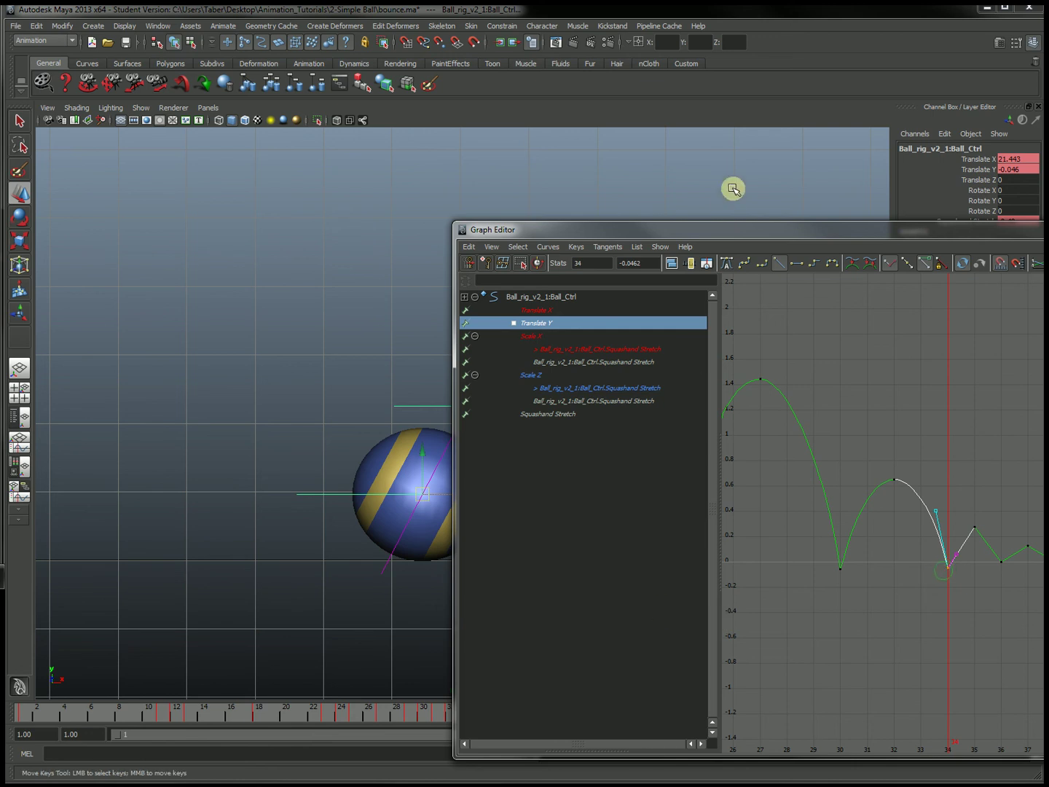
{"action": "middle_click_drag", "start_coordinate": [435, 330], "coordinate": [276, 626], "text": "alt"}
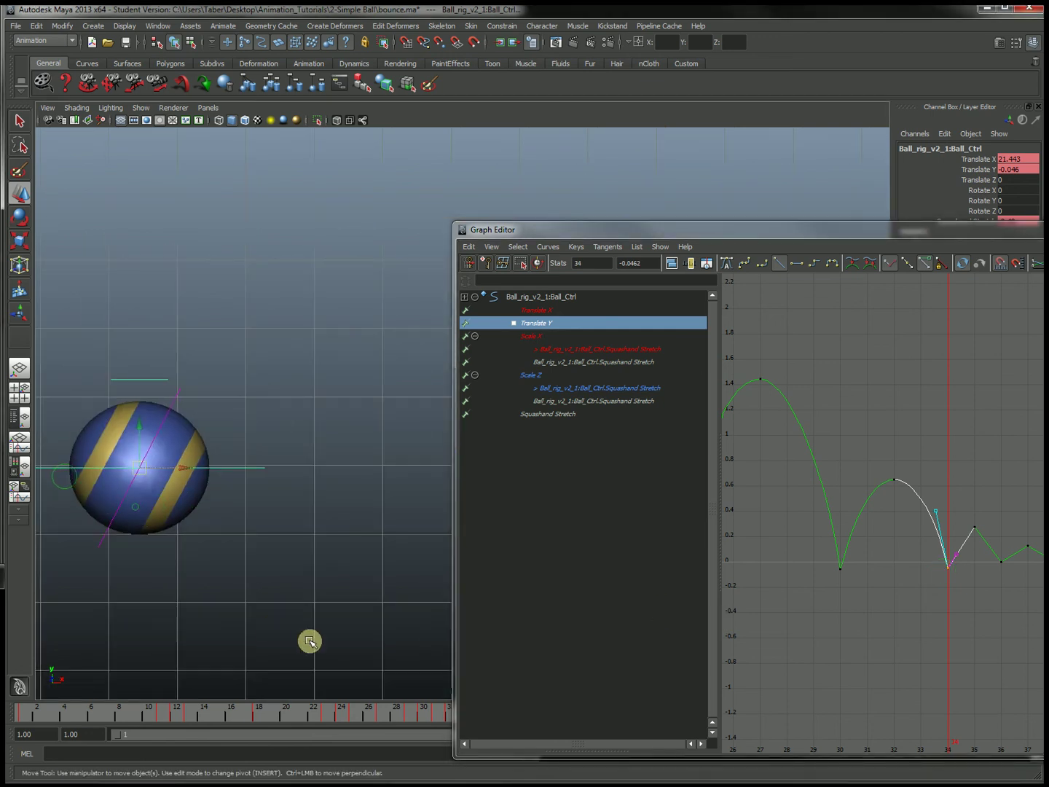
{"action": "scroll", "coordinate": [349, 631], "scroll_direction": "down", "scroll_amount": 3}
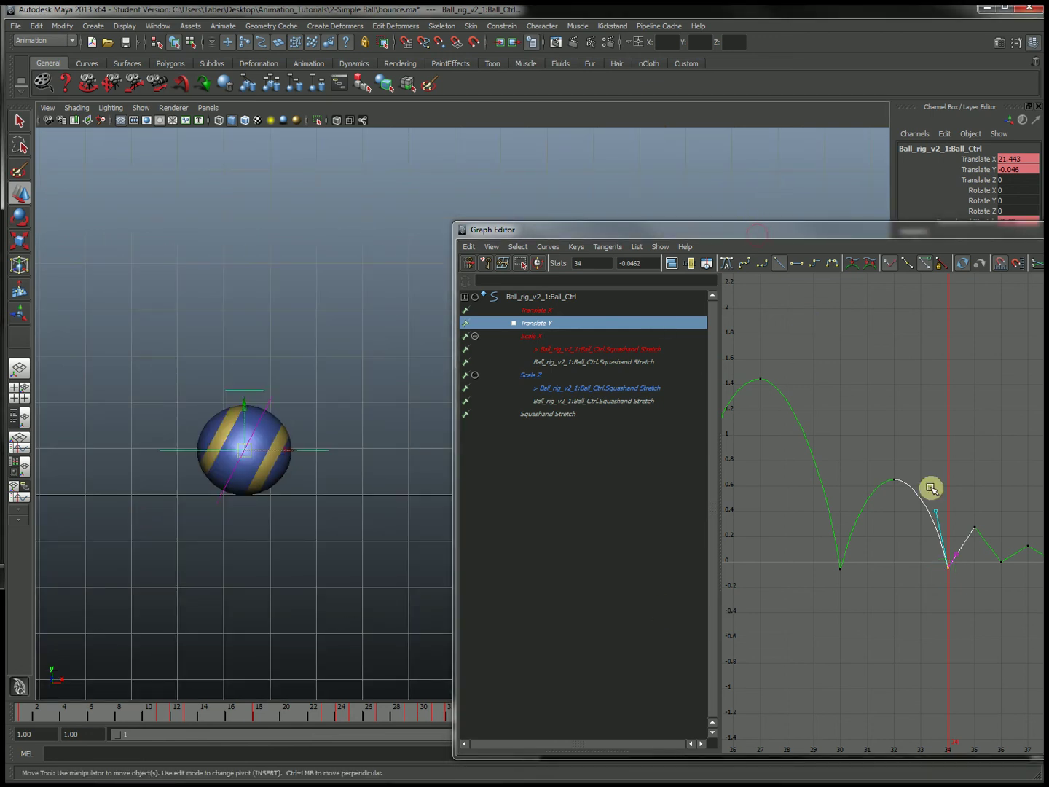